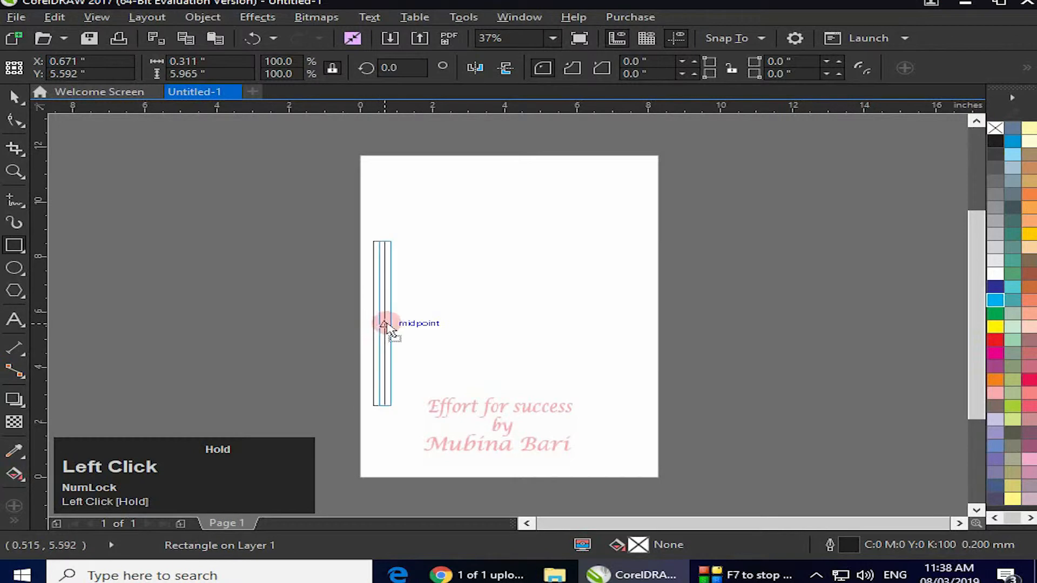
# Duplicate the narrow vertical rectangle horizontally into a row of four bars spaced about 0.52 in apart
pyautogui.keyDown('ctrl'); pyautogui.rightClick(399, 323); pyautogui.keyUp('ctrl')
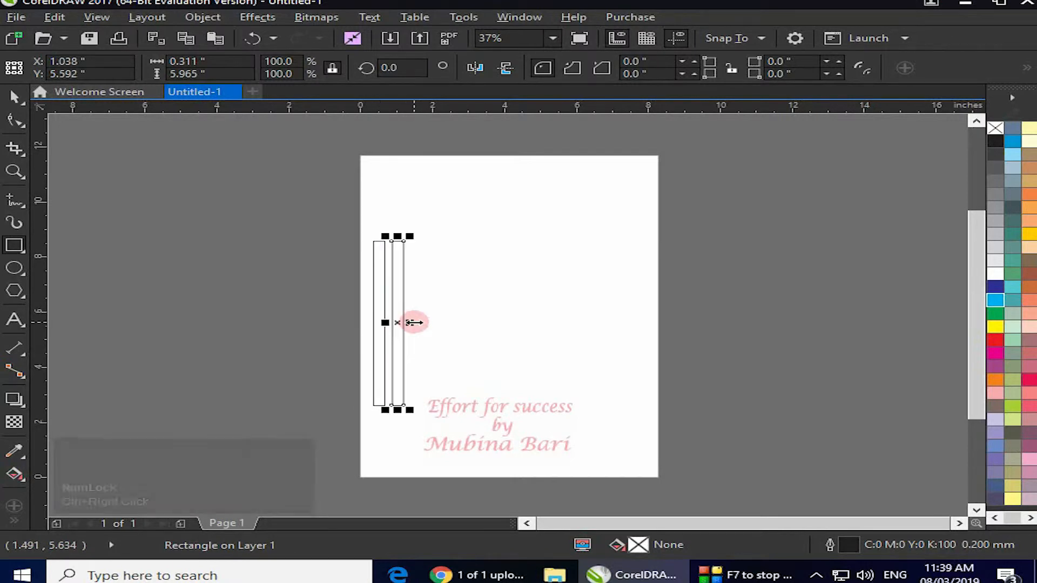
pyautogui.hotkey('ctrl', 'd')
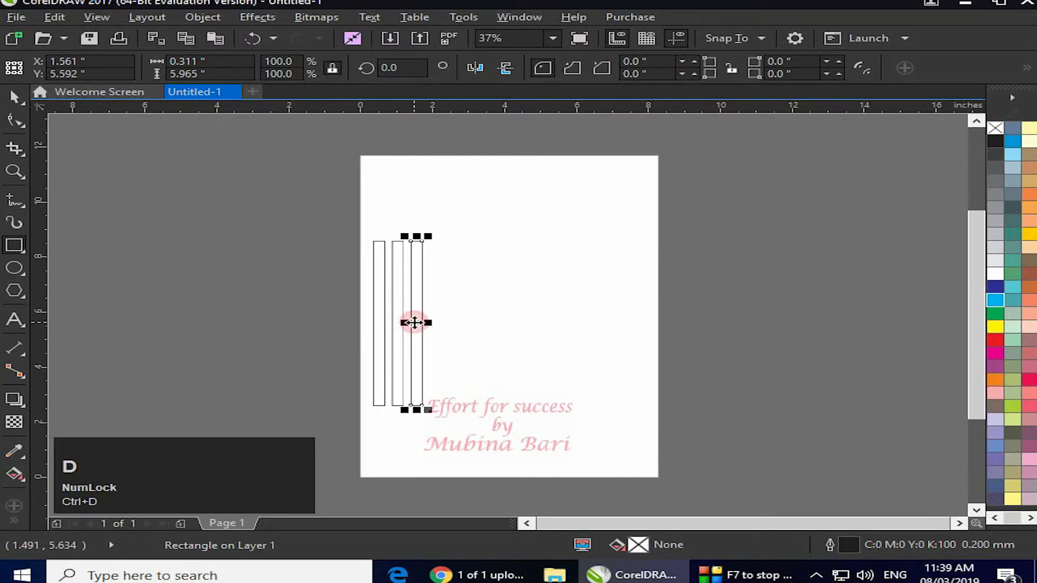
pyautogui.hotkey('ctrl', 'd')
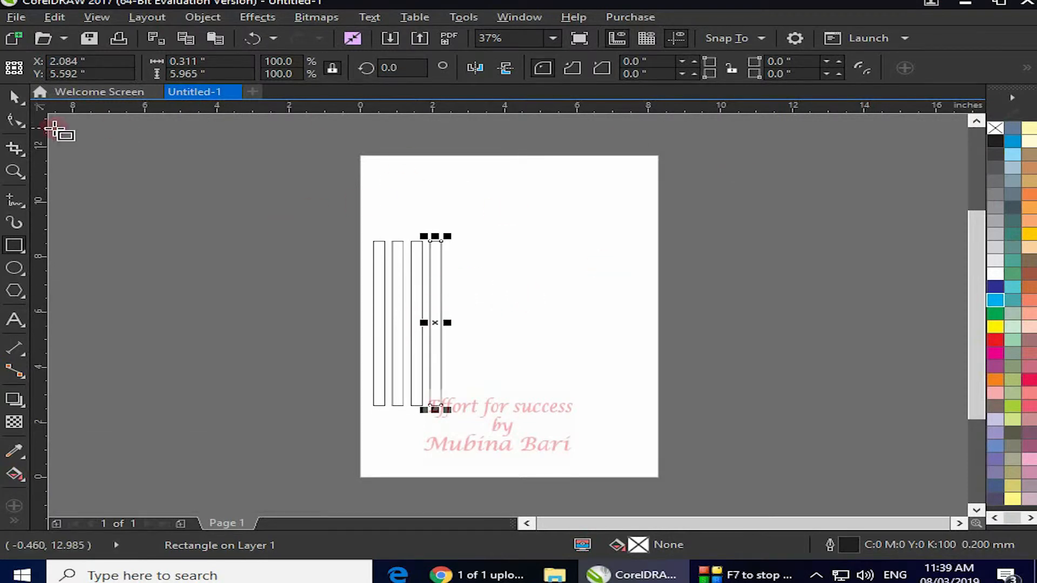
# Combine the four vertical bars into one curve object and show its nodes for shape editing
pyautogui.click(15, 97)
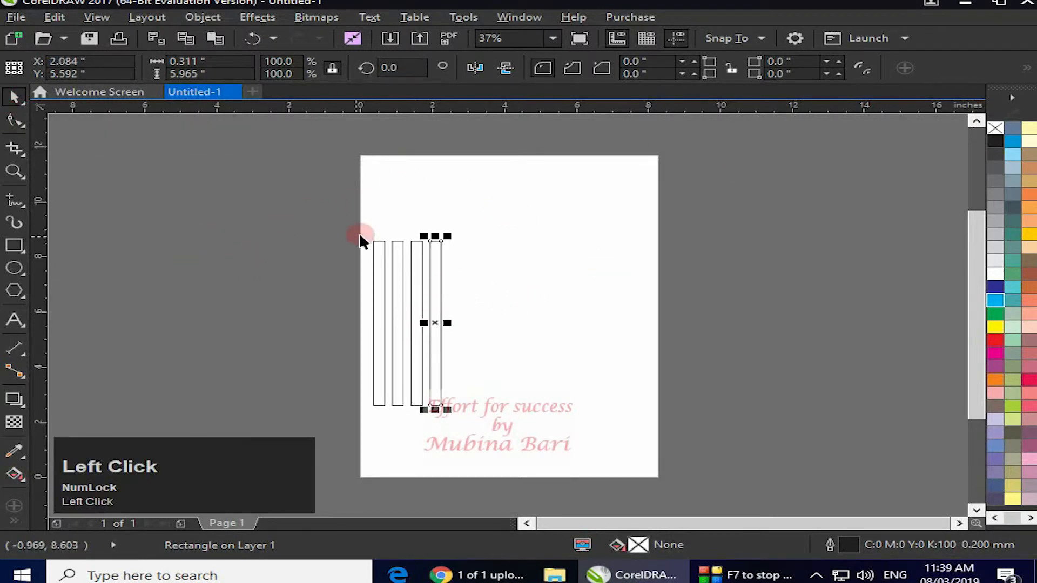
pyautogui.moveTo(356, 225); pyautogui.dragTo(457, 415)
pyautogui.click(542, 68)
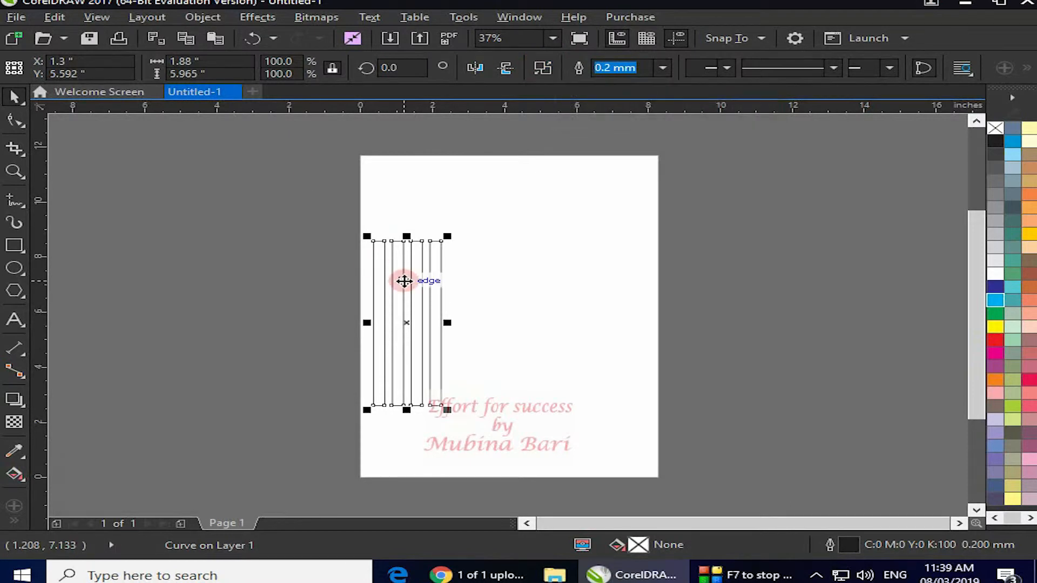
pyautogui.hotkey('ctrl', 'q')
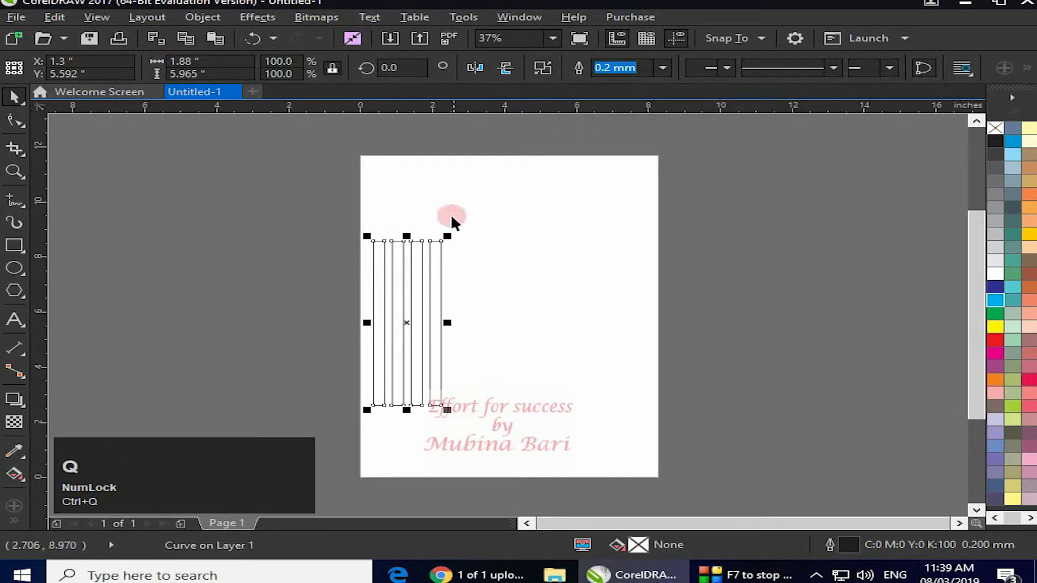
pyautogui.click(22, 118)
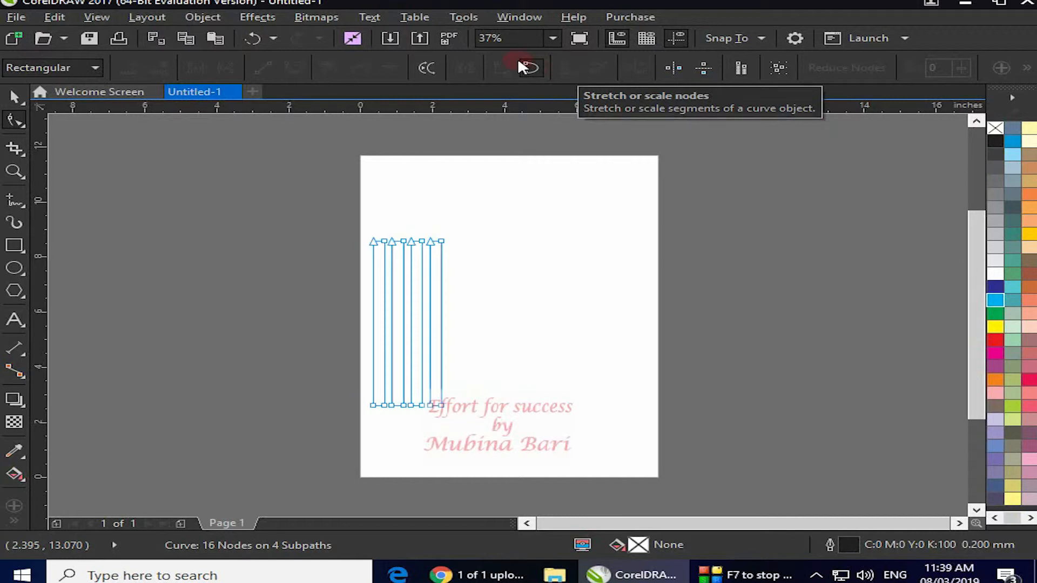
# Draw a rectangle about 3.5 by 4.2 in near the page's upper-right corner and convert it to curves
pyautogui.click(14, 246)
pyautogui.moveTo(549, 194); pyautogui.dragTo(675, 311)
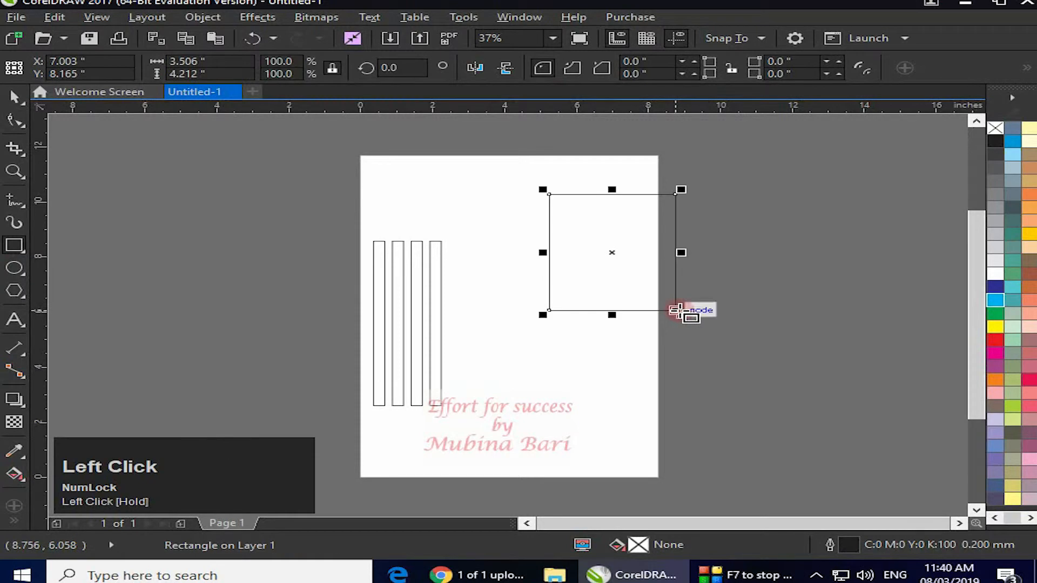
pyautogui.hotkey('ctrl', 'q')
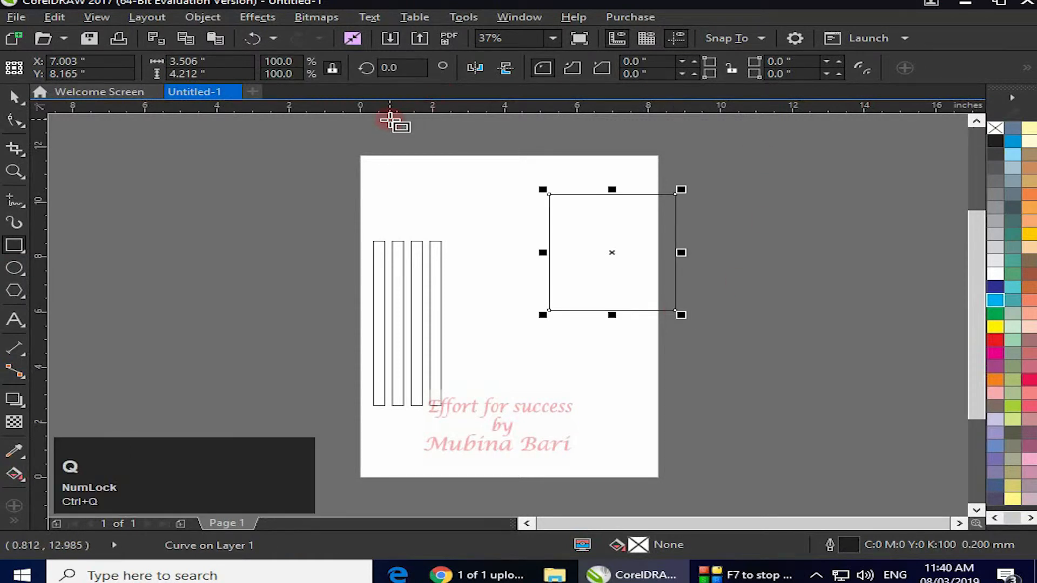
# Stretch the large rectangle's upper-right node outward, move it deep into the shape to form a notch, and fill the shape pink
pyautogui.click(18, 120)
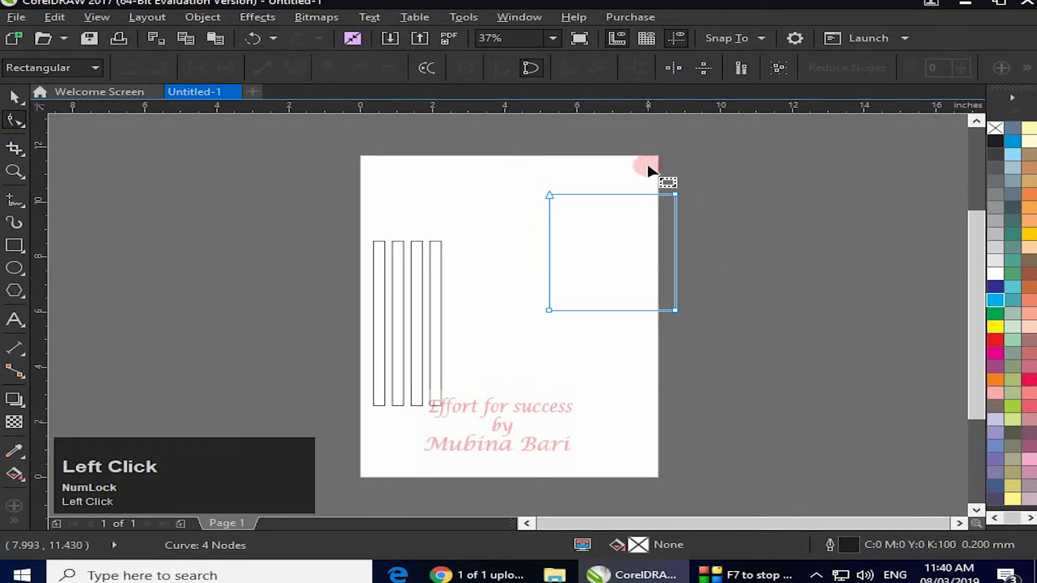
pyautogui.moveTo(658, 183)
pyautogui.mouseDown()
pyautogui.moveTo(664, 201)
pyautogui.moveTo(711, 225)
pyautogui.mouseUp()
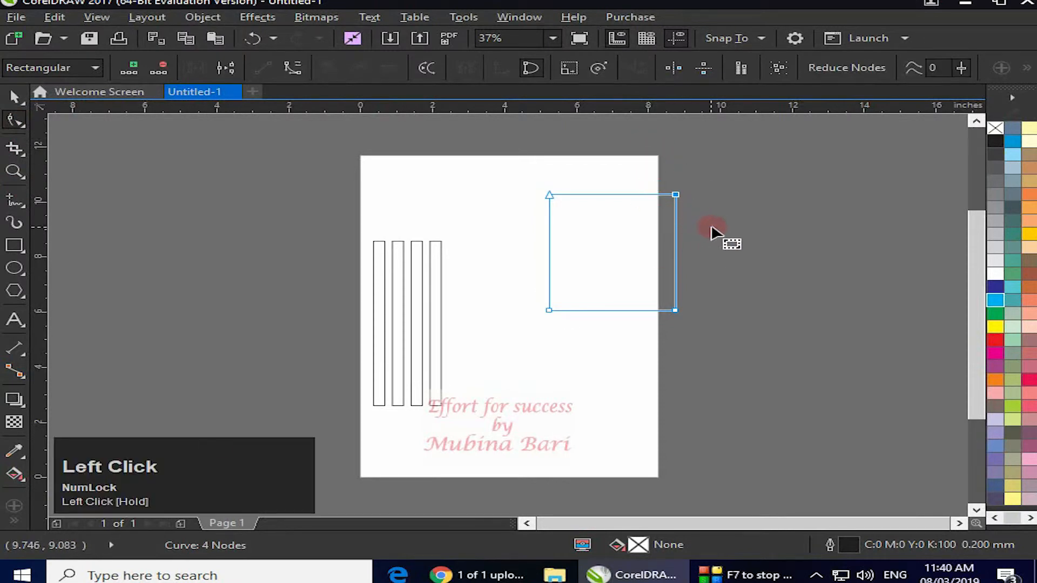
pyautogui.click(572, 65)
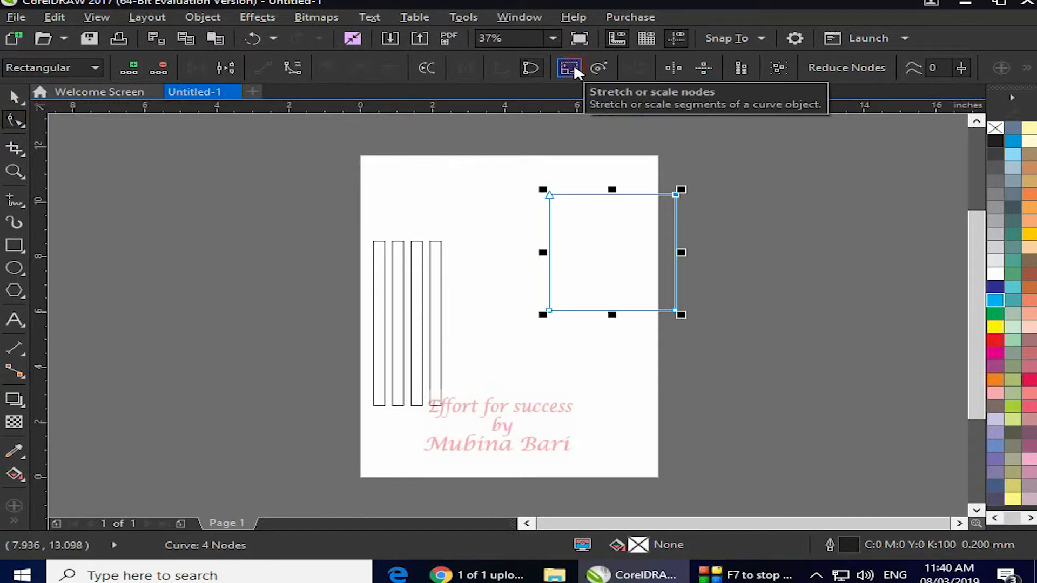
pyautogui.click(572, 68)
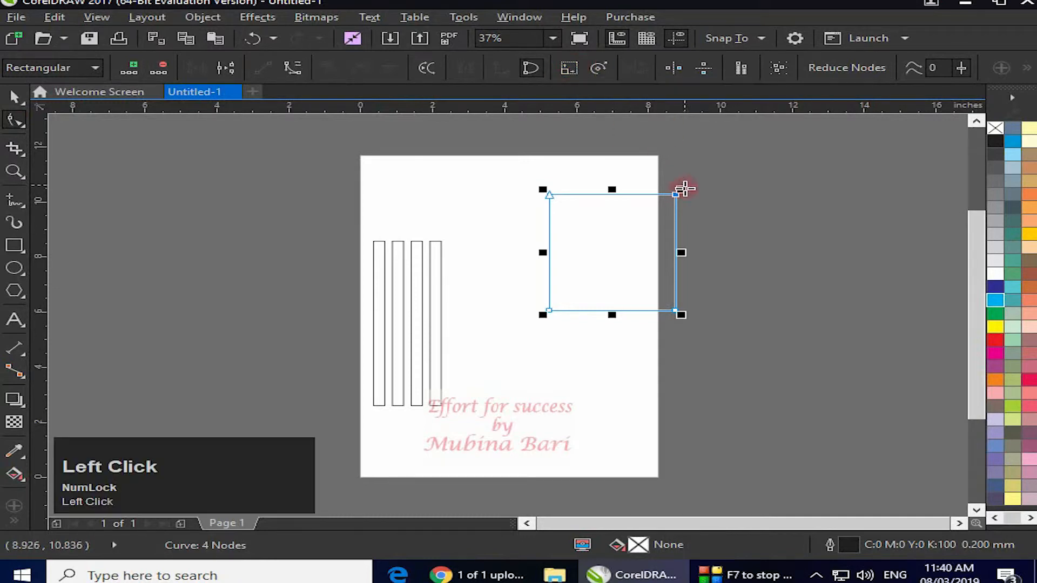
pyautogui.moveTo(681, 192); pyautogui.dragTo(702, 171)
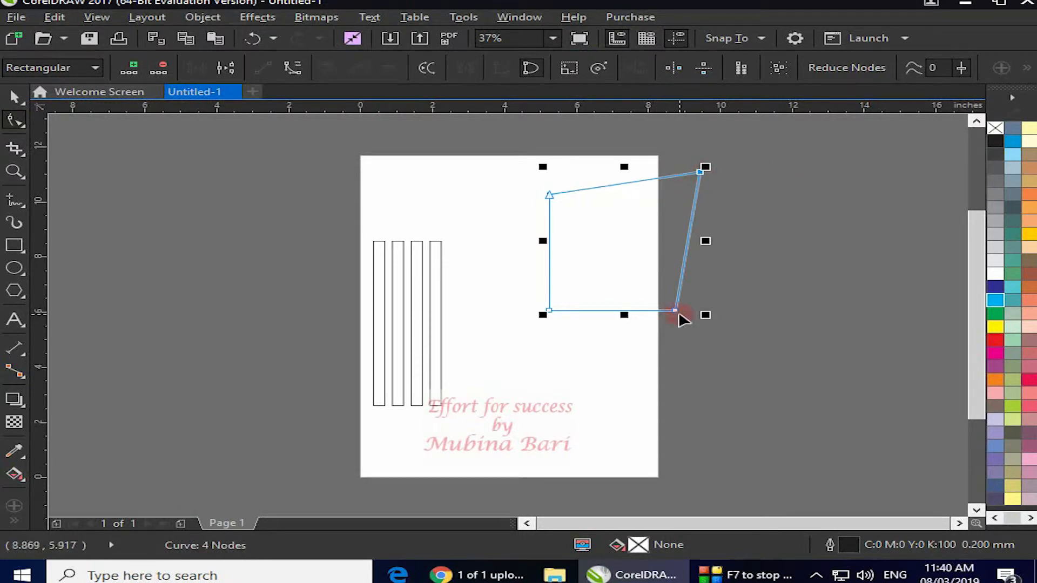
pyautogui.moveTo(700, 172); pyautogui.dragTo(587, 269)
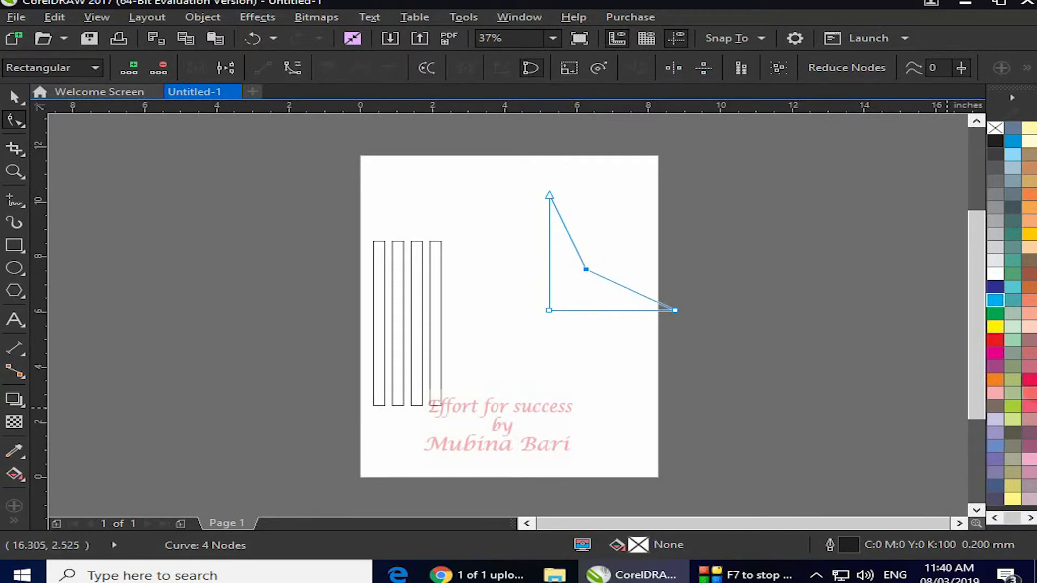
pyautogui.click(994, 394)
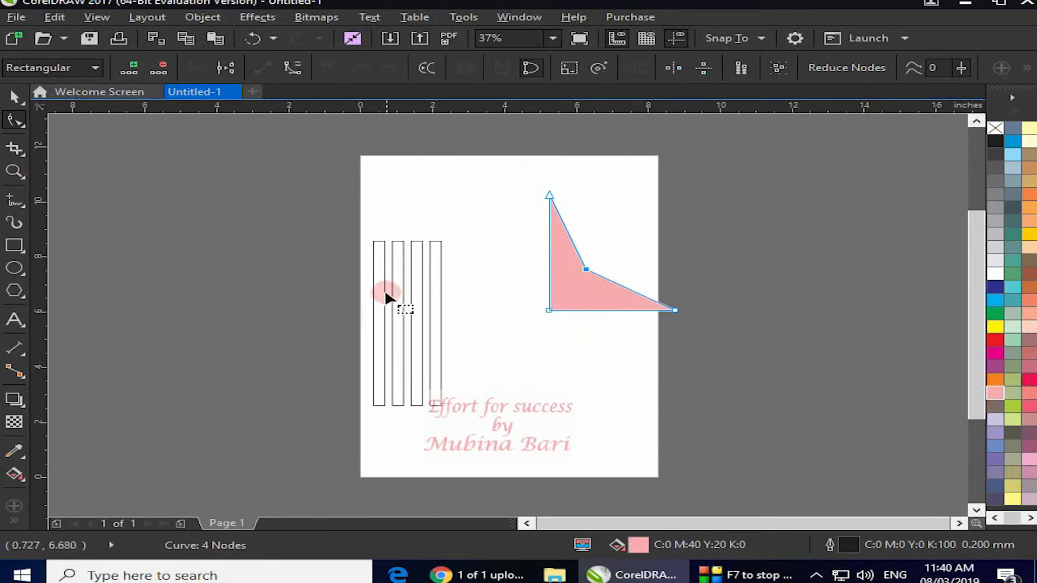
# Select all nodes of the combined bars and add a node at the middle of every segment
pyautogui.click(380, 242)
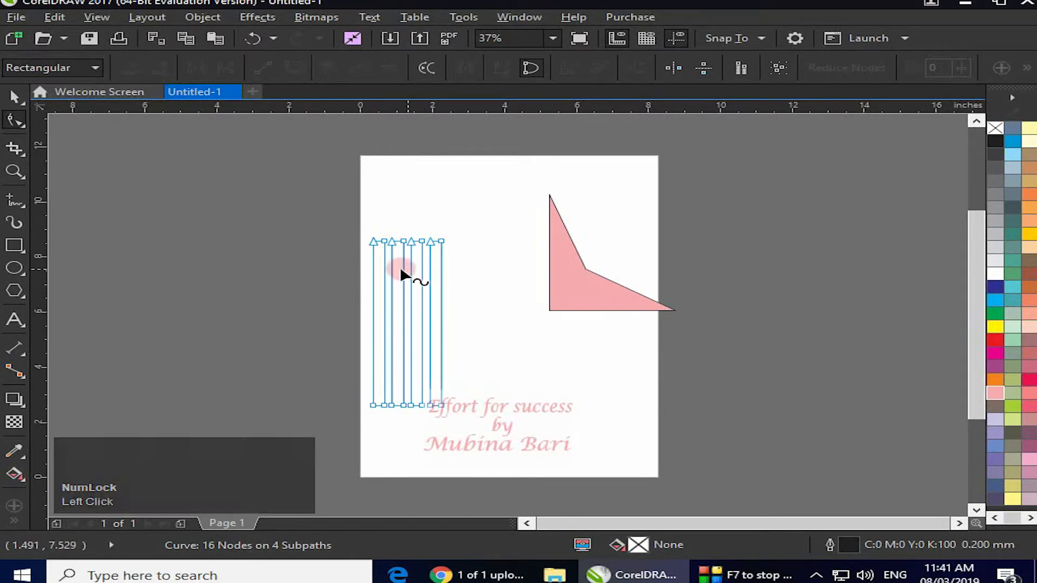
pyautogui.moveTo(361, 224); pyautogui.dragTo(455, 420)
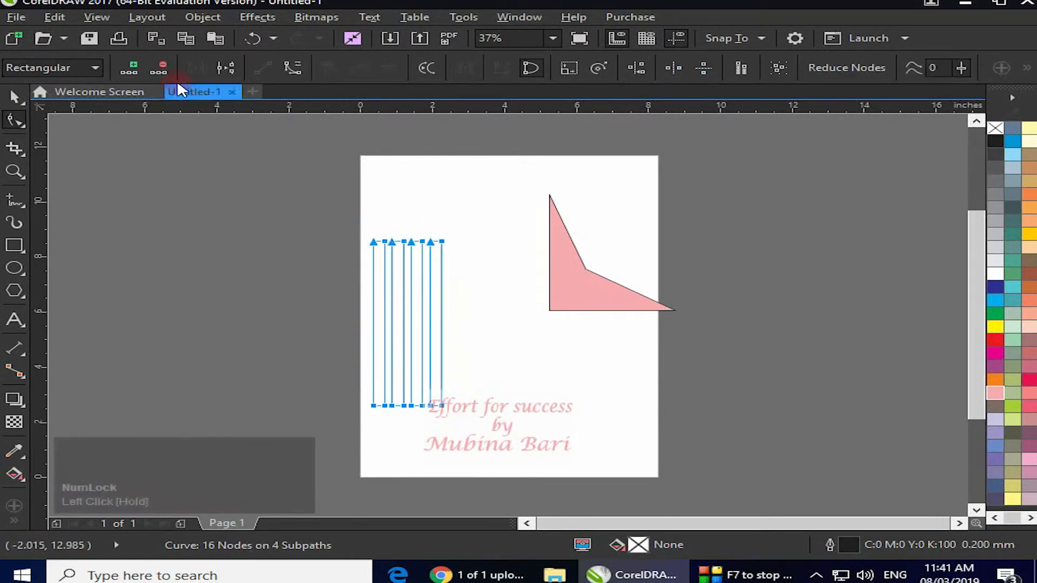
pyautogui.click(136, 65)
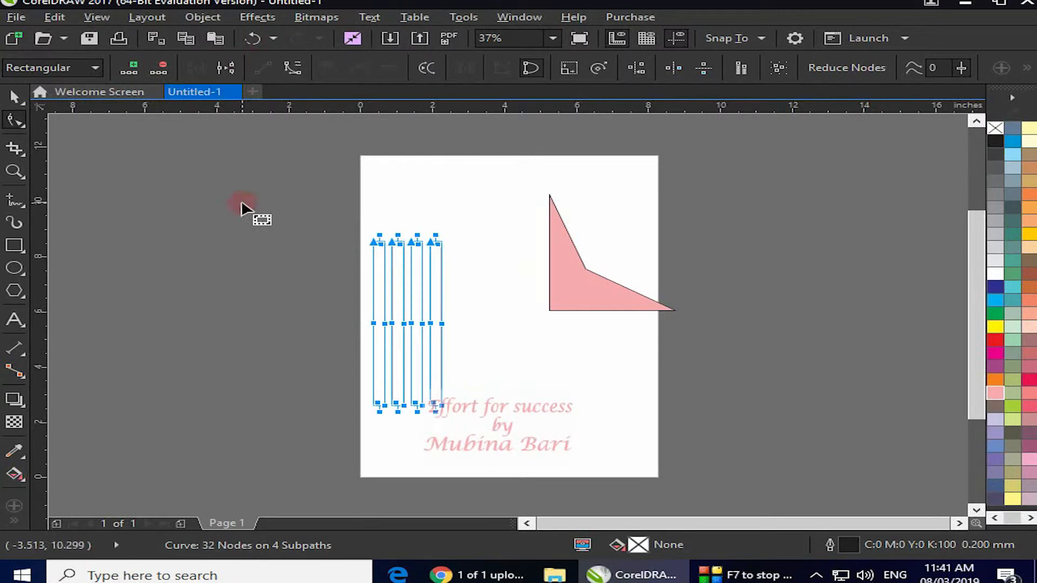
# Stretch the bars' top nodes horizontally about their centre, mirroring them into a crossing fan about 8.5 in wide
pyautogui.moveTo(338, 214); pyautogui.dragTo(471, 262)
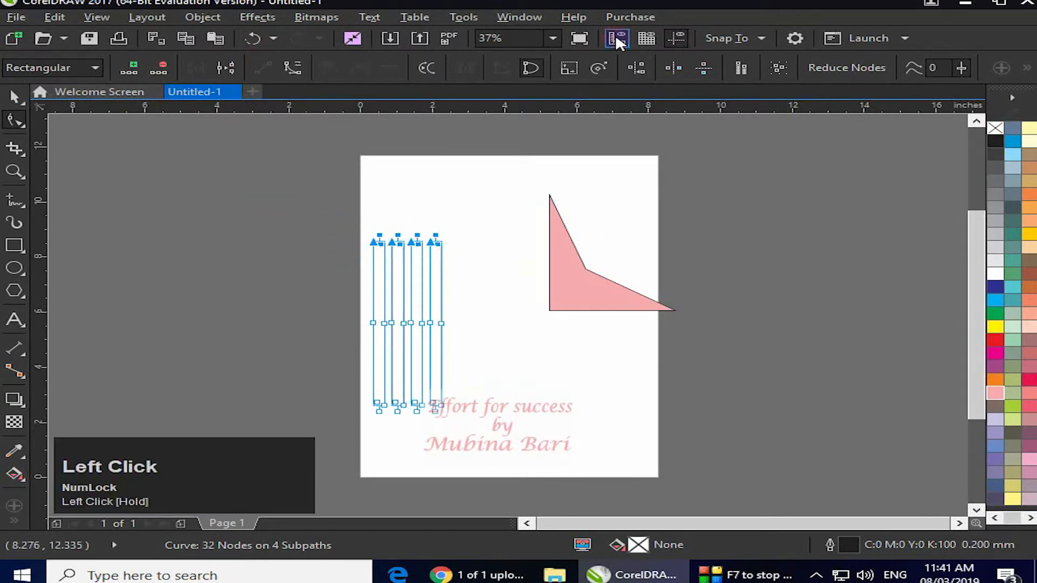
pyautogui.click(572, 66)
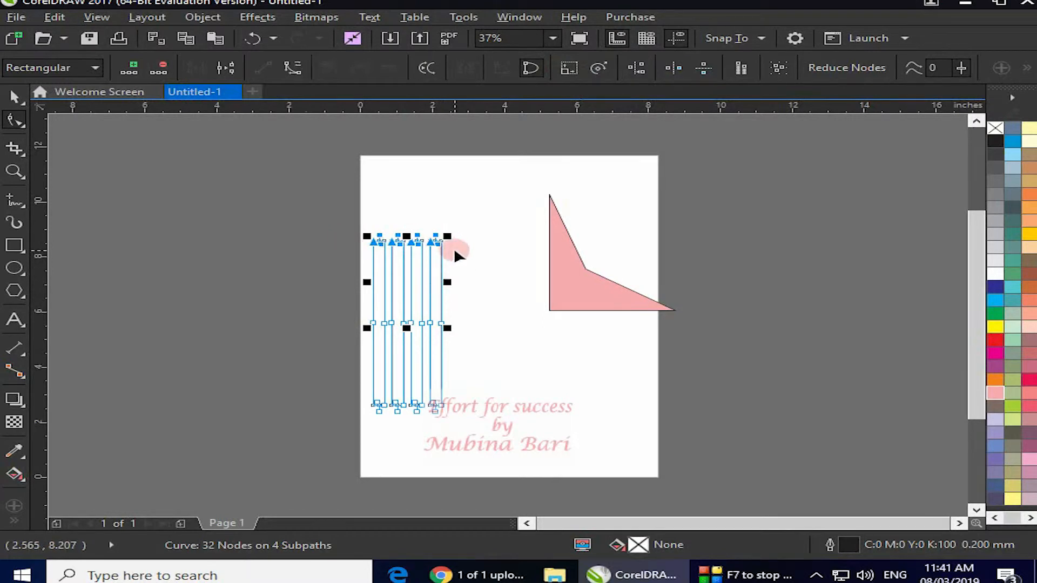
pyautogui.moveTo(448, 282); pyautogui.dragTo(566, 287)
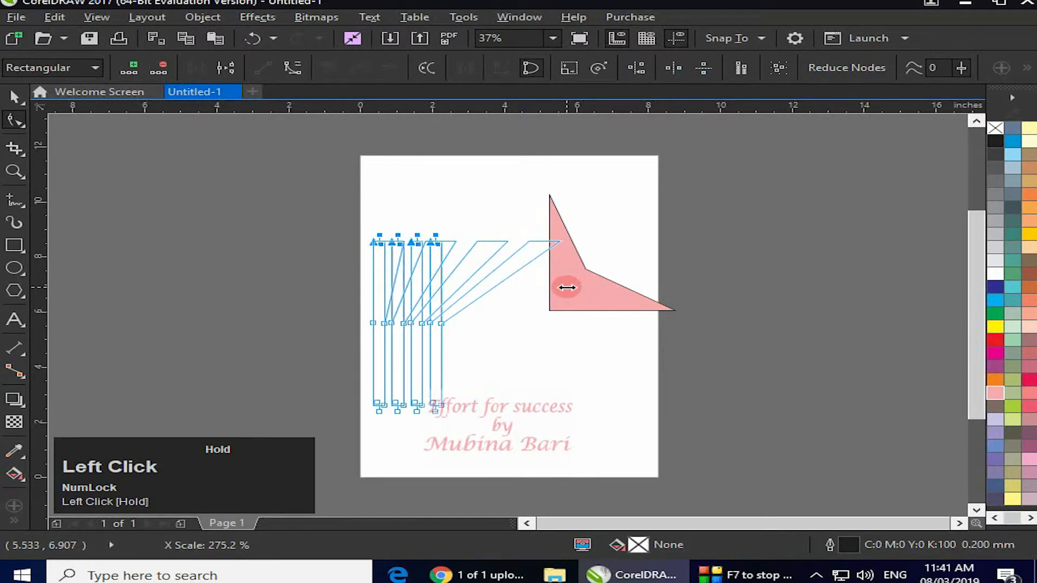
pyautogui.moveTo(566, 287); pyautogui.dragTo(262, 310)
pyautogui.click(559, 391)
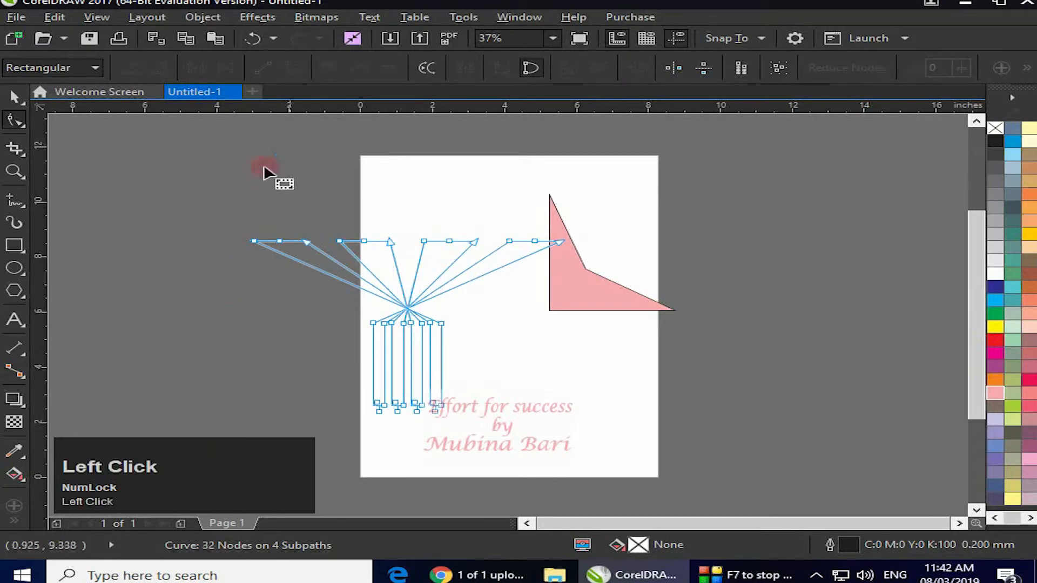
pyautogui.click(13, 98)
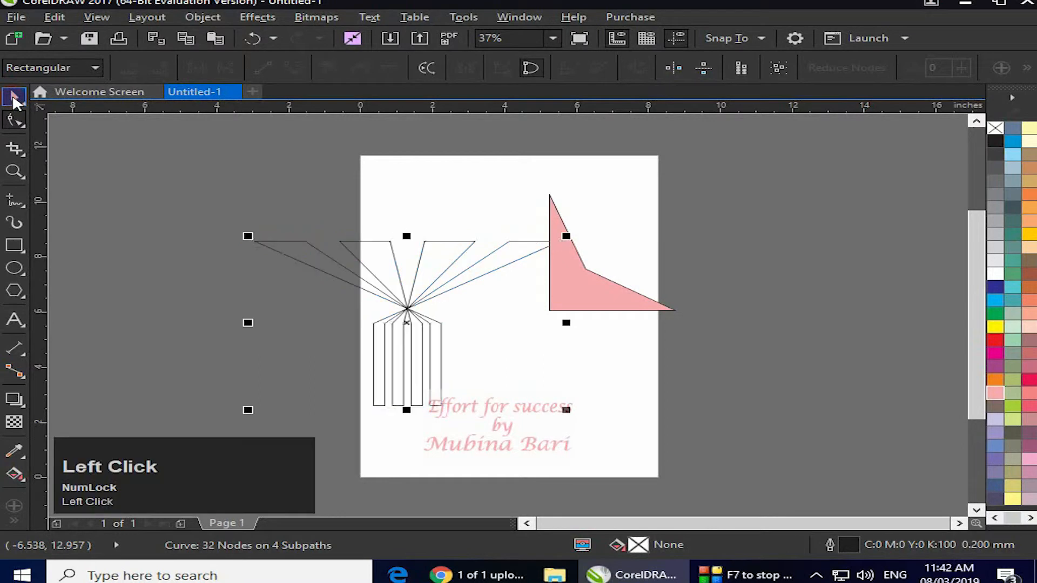
pyautogui.click(94, 292)
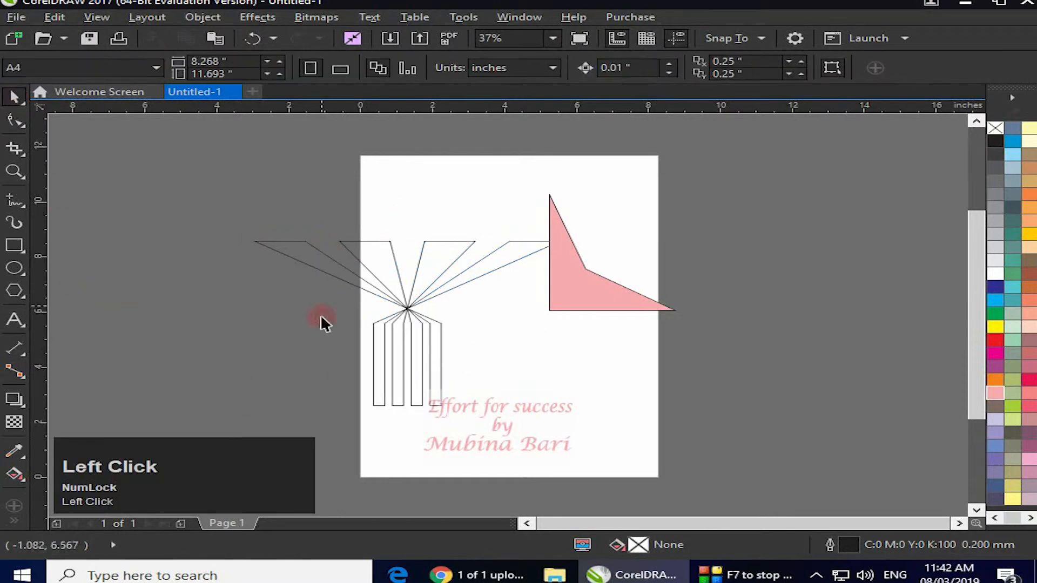
# Fill the fanned-out bars object with dark blue and deselect it
pyautogui.click(416, 342)
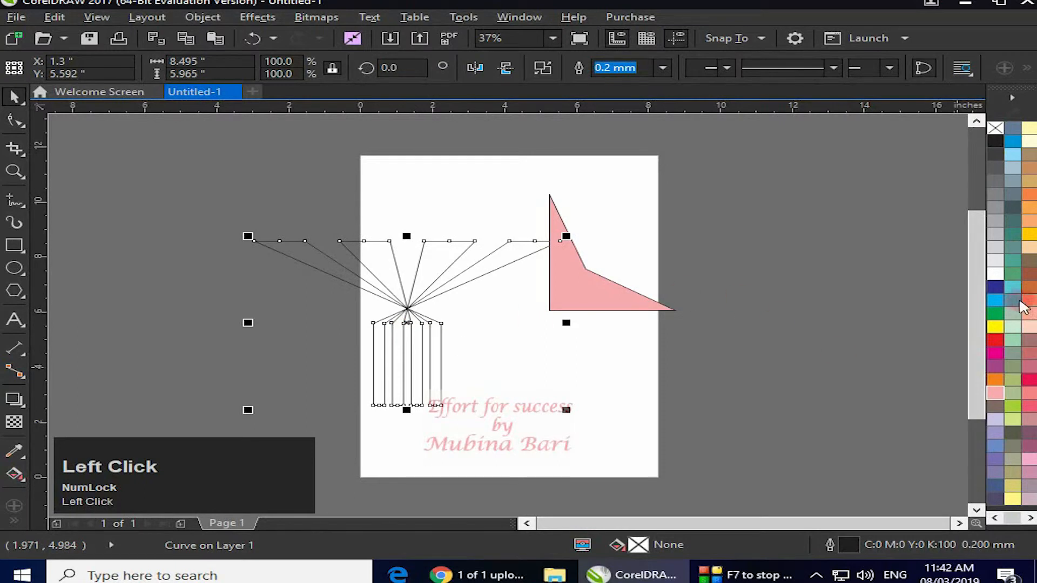
pyautogui.click(995, 287)
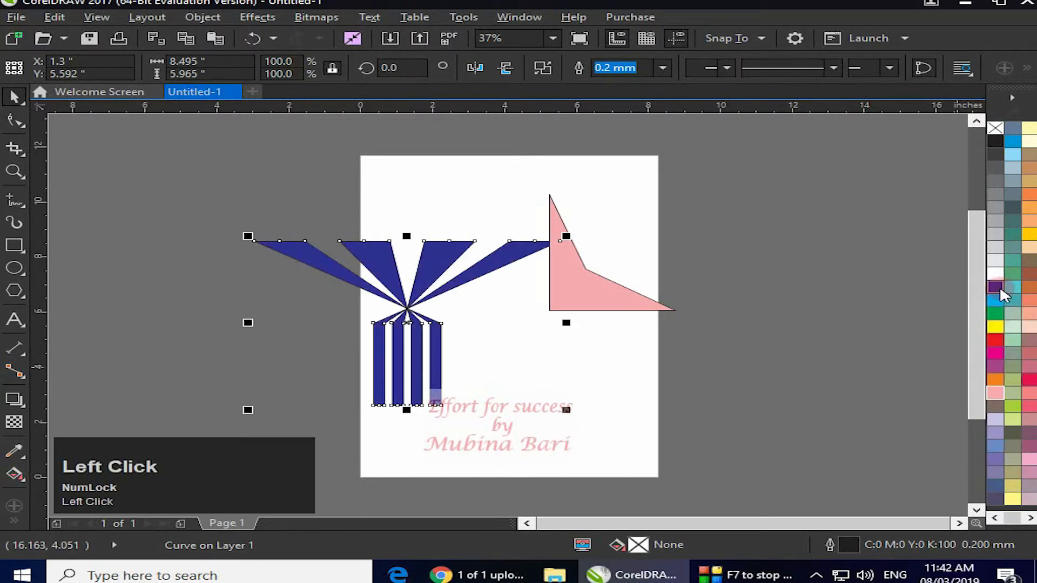
pyautogui.click(667, 370)
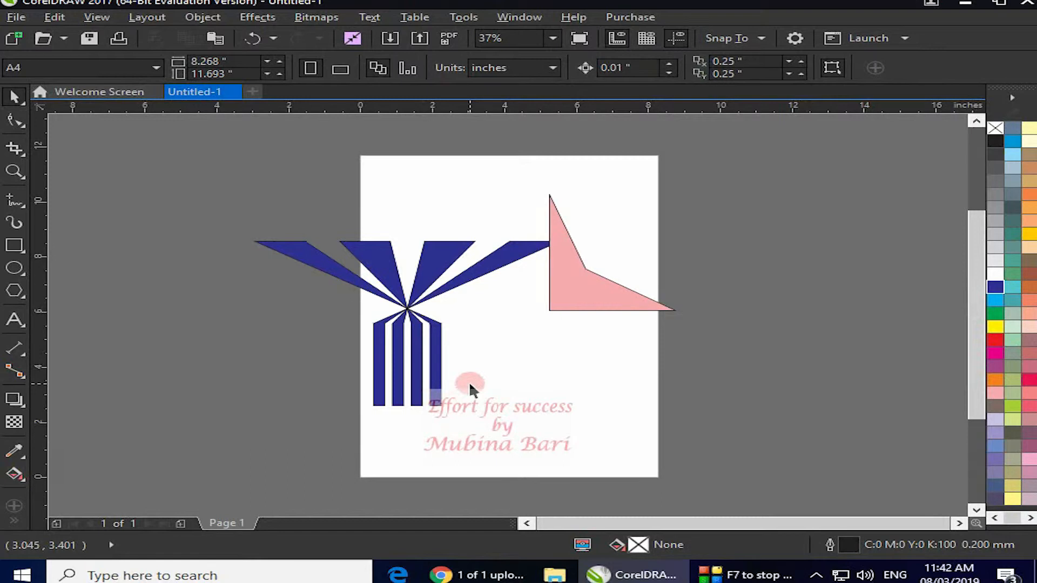
# Undo the blue fill and the node stretch, and reselect the bars for node editing
pyautogui.hotkey('ctrl', 'z')
pyautogui.hotkey('ctrl', 'z')
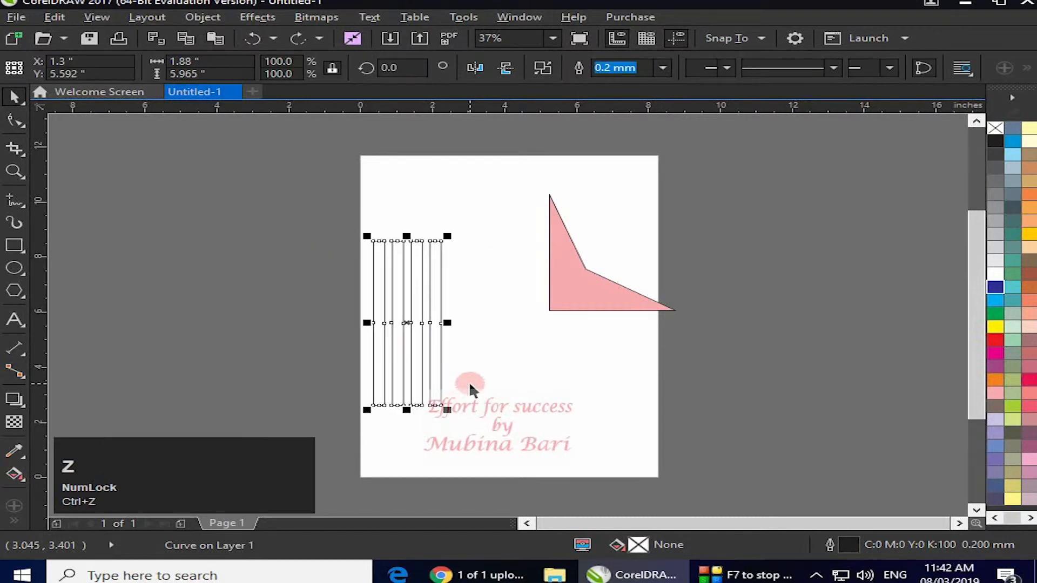
pyautogui.click(491, 337)
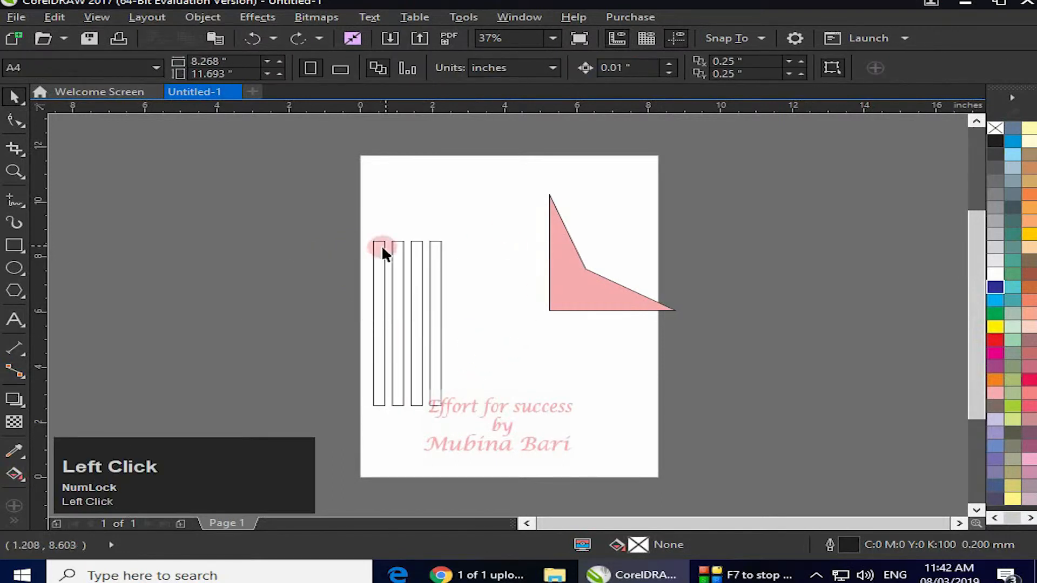
pyautogui.moveTo(358, 225); pyautogui.dragTo(481, 422)
pyautogui.click(16, 120)
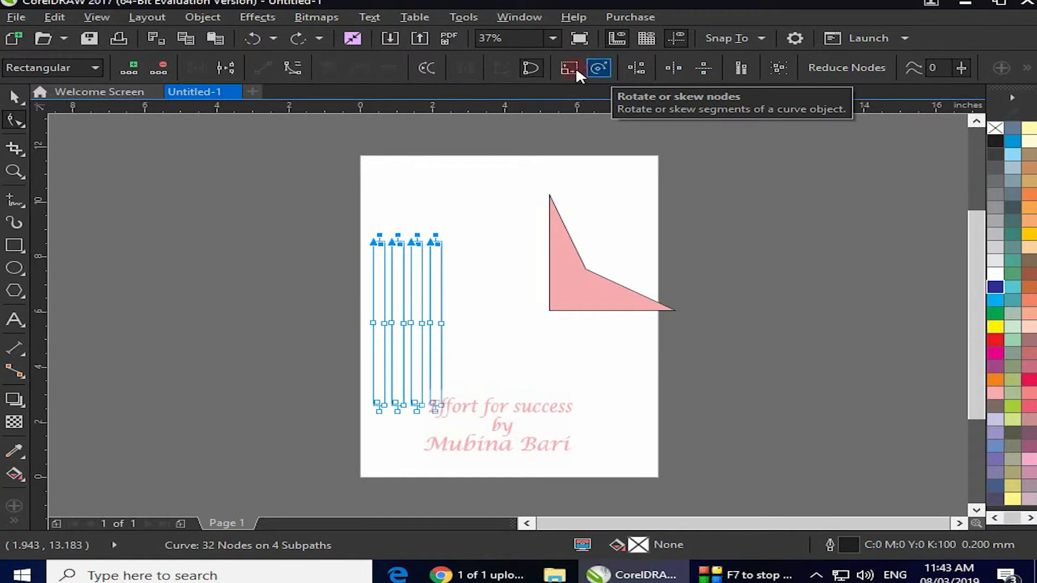
# Draw a rectangle about 2.5 by 2.3 in below the pink shape and convert it to curves
pyautogui.click(14, 246)
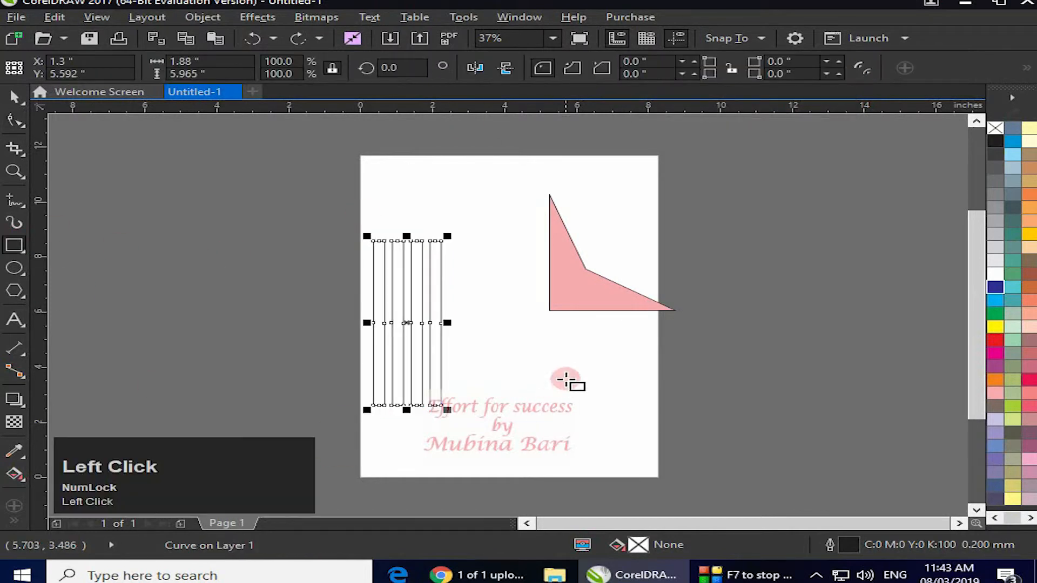
pyautogui.moveTo(566, 357); pyautogui.dragTo(678, 421)
pyautogui.hotkey('ctrl', 'q')
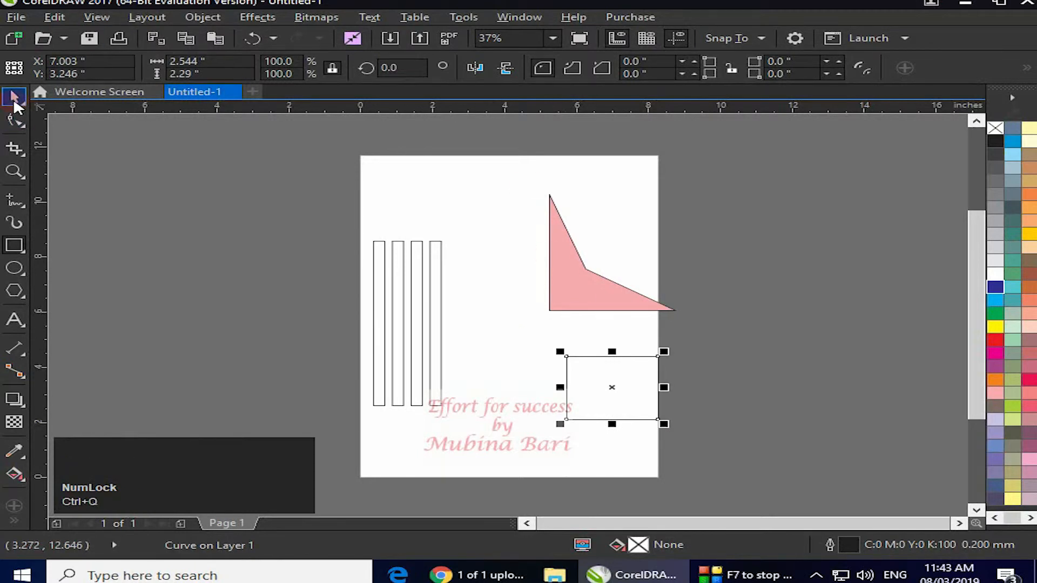
# Rotate the converted rectangle's upper-right node around the shape's centre with the Shape tool, forming an irregular quadrilateral
pyautogui.click(14, 122)
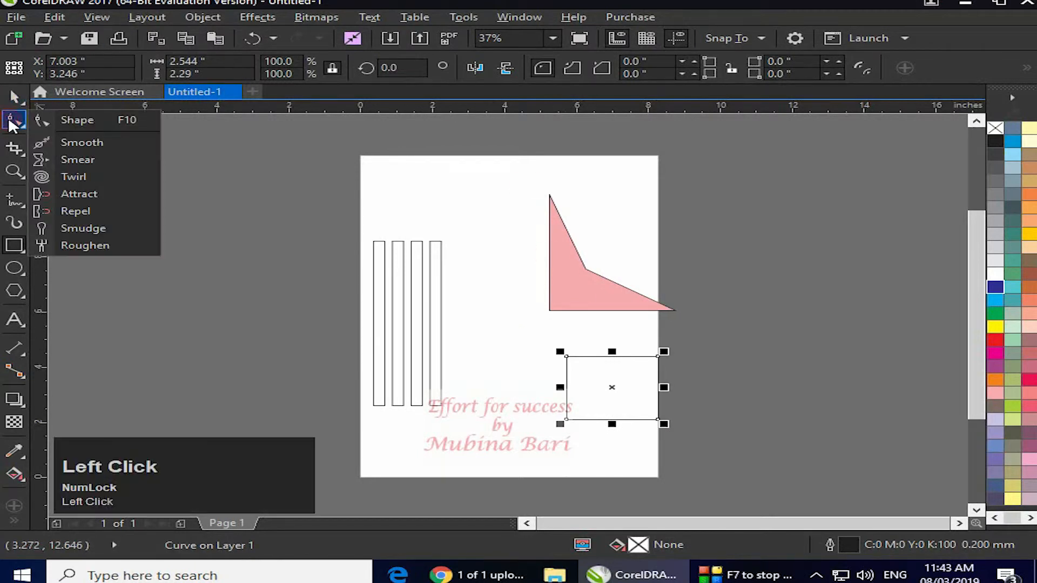
pyautogui.click(59, 120)
pyautogui.click(629, 368)
pyautogui.moveTo(646, 350); pyautogui.dragTo(702, 359)
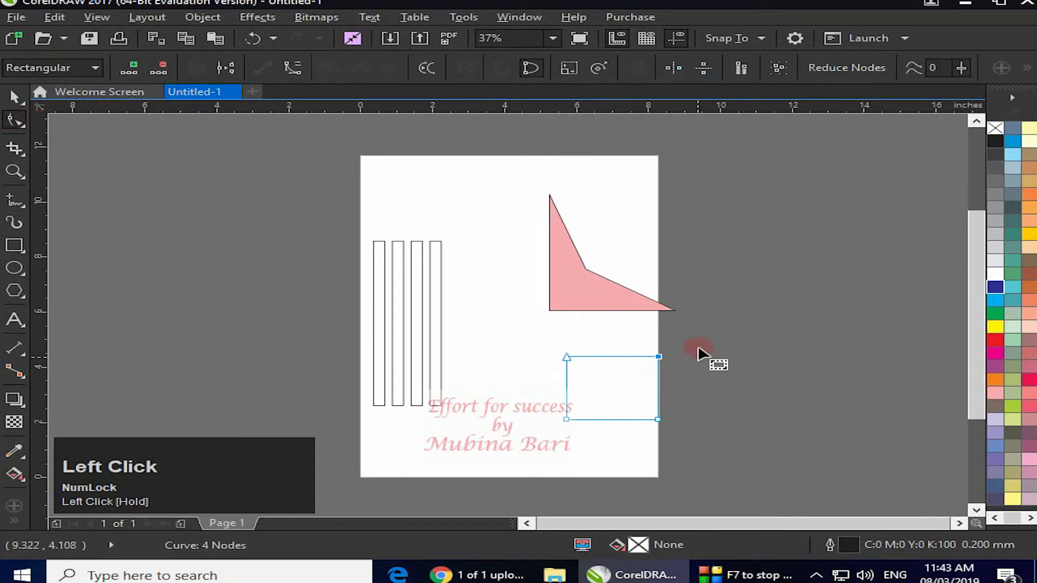
pyautogui.click(593, 67)
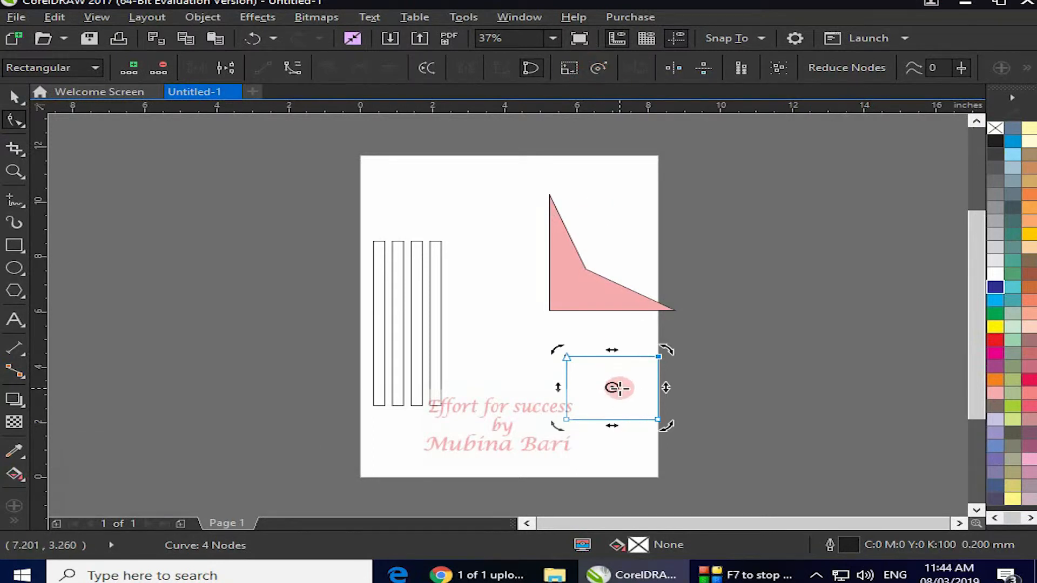
pyautogui.moveTo(668, 361)
pyautogui.mouseDown()
pyautogui.moveTo(697, 360)
pyautogui.moveTo(689, 437)
pyautogui.moveTo(622, 448)
pyautogui.moveTo(705, 357)
pyautogui.moveTo(610, 339)
pyautogui.moveTo(716, 373)
pyautogui.moveTo(653, 400)
pyautogui.moveTo(597, 403)
pyautogui.moveTo(713, 377)
pyautogui.moveTo(734, 349)
pyautogui.moveTo(629, 380)
pyautogui.mouseUp()
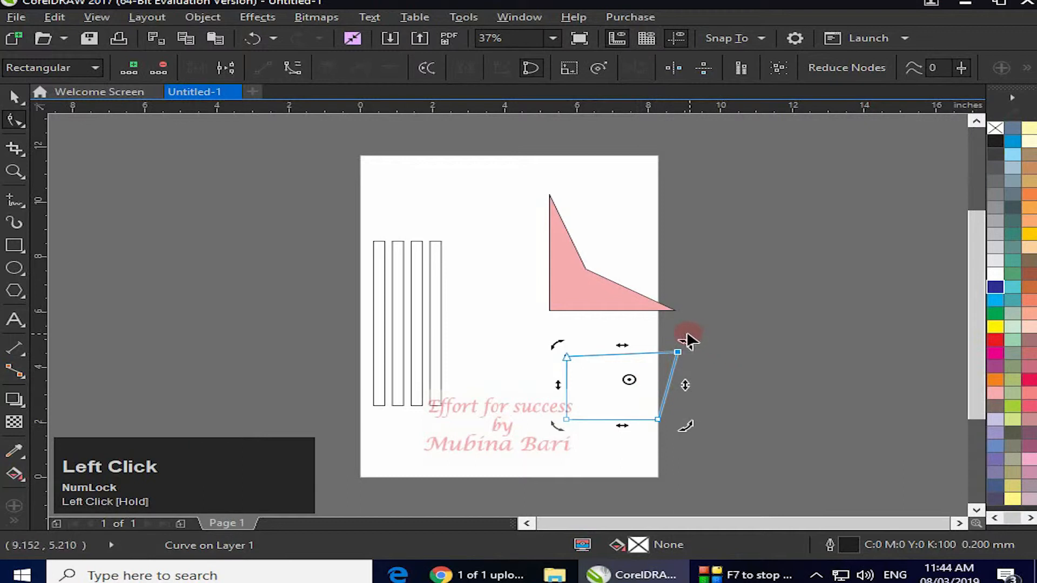
pyautogui.moveTo(683, 340); pyautogui.dragTo(628, 337)
pyautogui.click(735, 368)
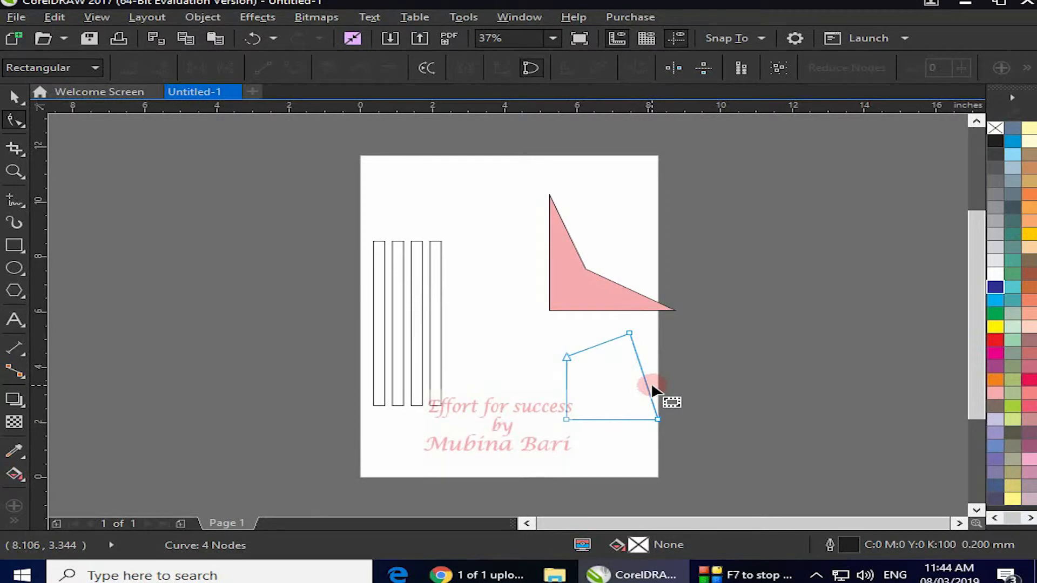
# Select the four bars' upper end nodes and rotate them clockwise, bending the upper halves of the bars diagonally to the right
pyautogui.moveTo(351, 221); pyautogui.dragTo(336, 383)
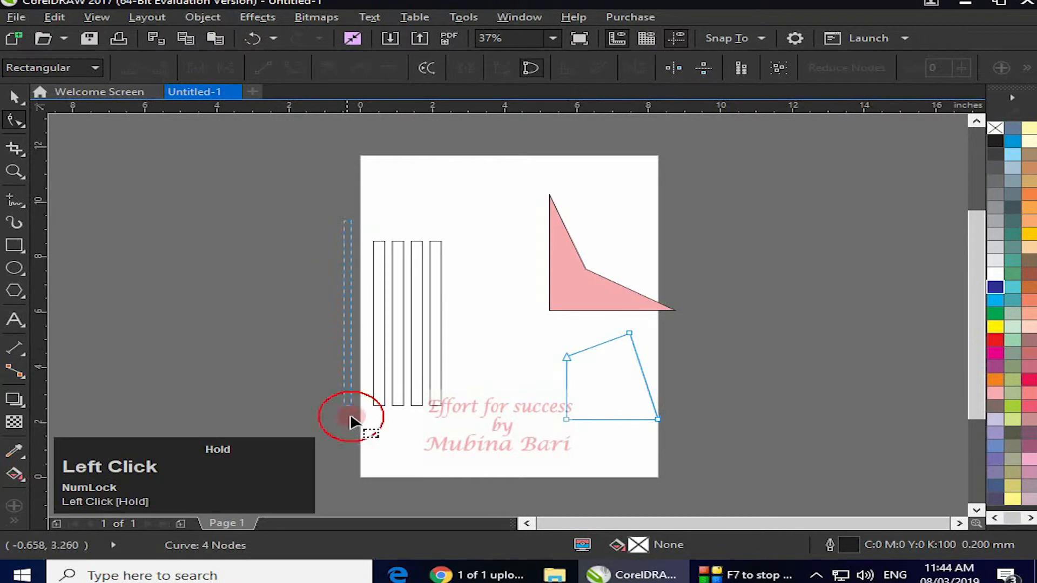
pyautogui.moveTo(459, 446); pyautogui.dragTo(459, 446)
pyautogui.click(399, 242)
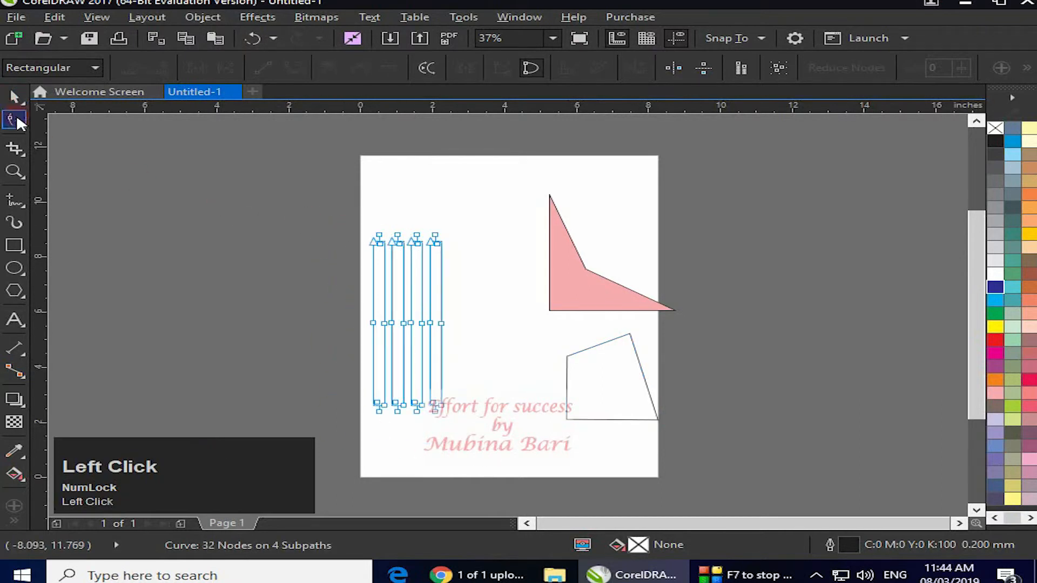
pyautogui.moveTo(336, 215); pyautogui.dragTo(370, 261)
pyautogui.moveTo(493, 270); pyautogui.dragTo(493, 270)
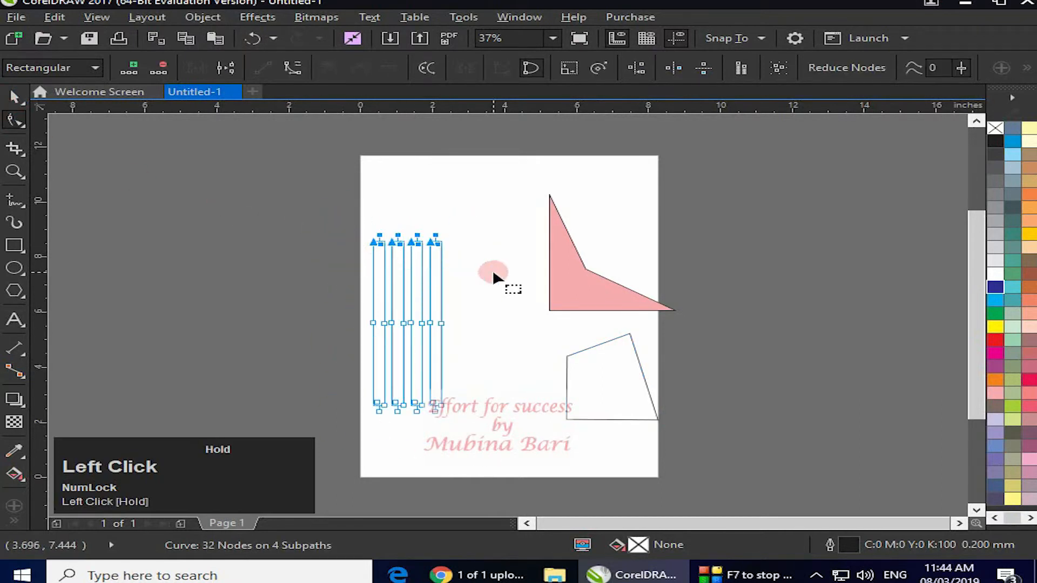
pyautogui.click(601, 66)
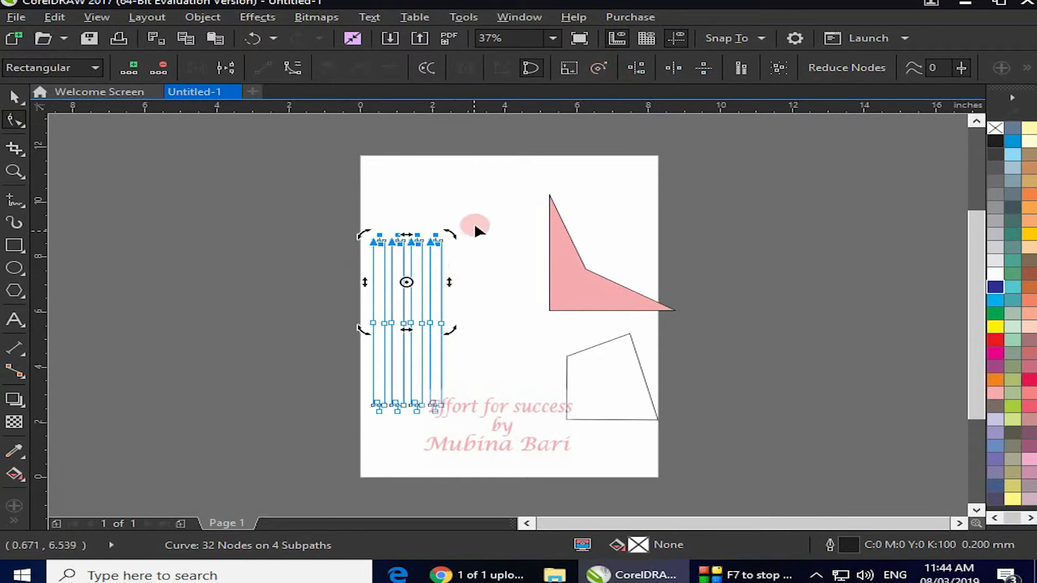
pyautogui.moveTo(453, 232); pyautogui.dragTo(497, 290)
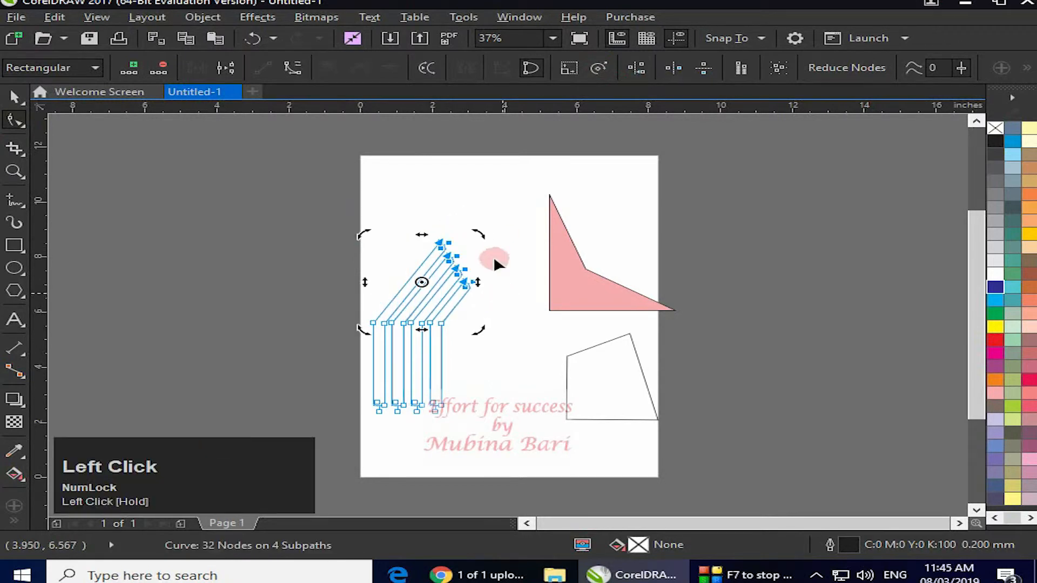
pyautogui.click(457, 201)
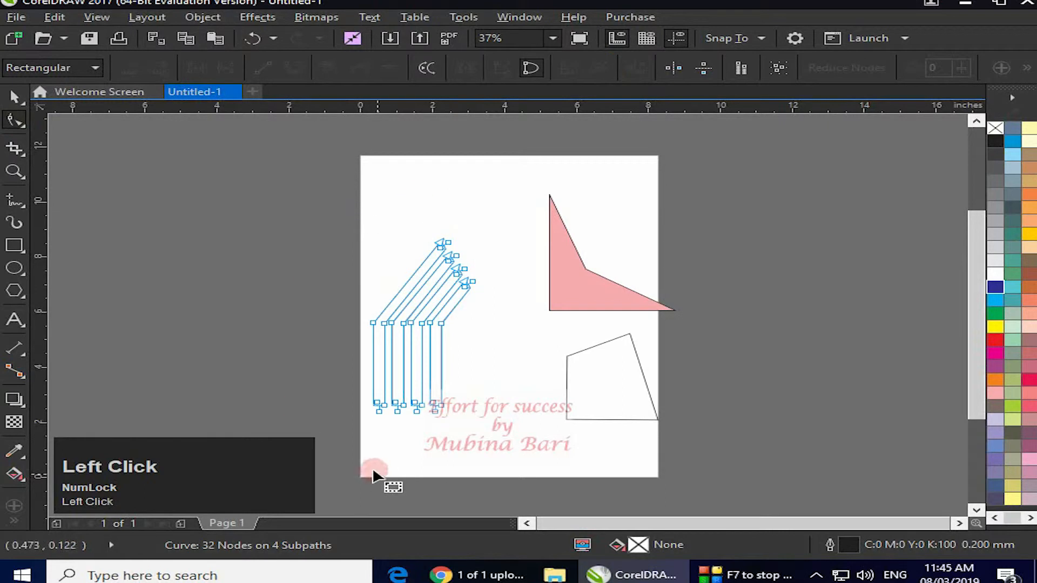
# Rotate the bars' lower end nodes until the lower halves slant right, turning the bars into left-pointing chevrons
pyautogui.moveTo(346, 391); pyautogui.dragTo(468, 443)
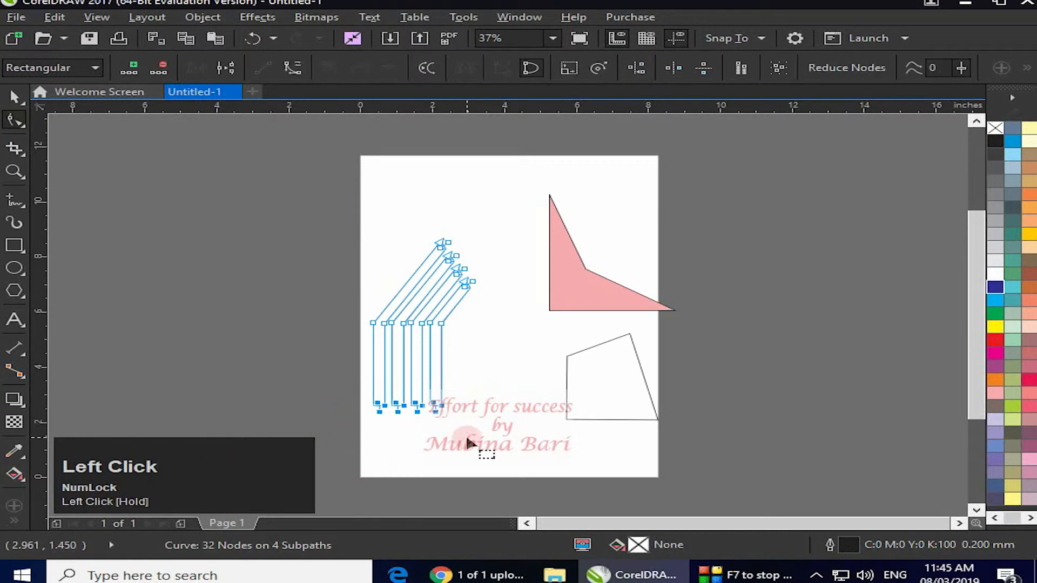
pyautogui.click(599, 68)
pyautogui.moveTo(363, 411); pyautogui.dragTo(206, 310)
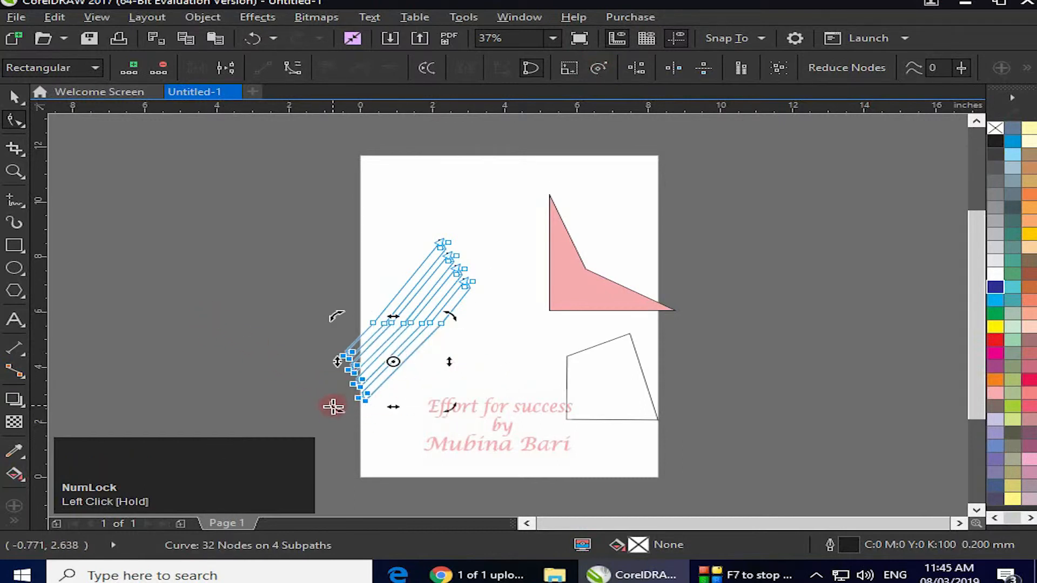
pyautogui.moveTo(338, 410); pyautogui.dragTo(522, 377)
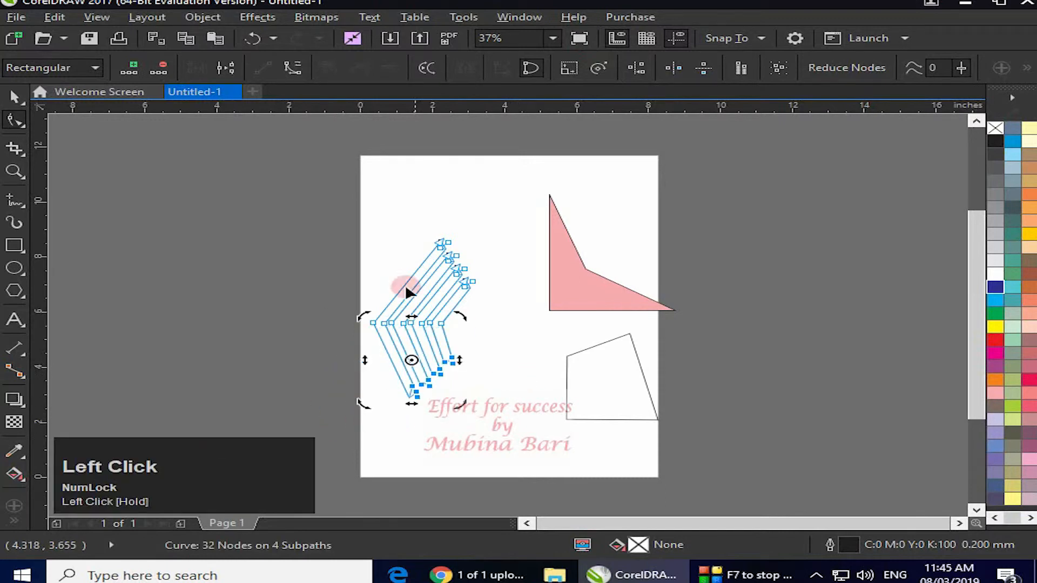
pyautogui.click(353, 246)
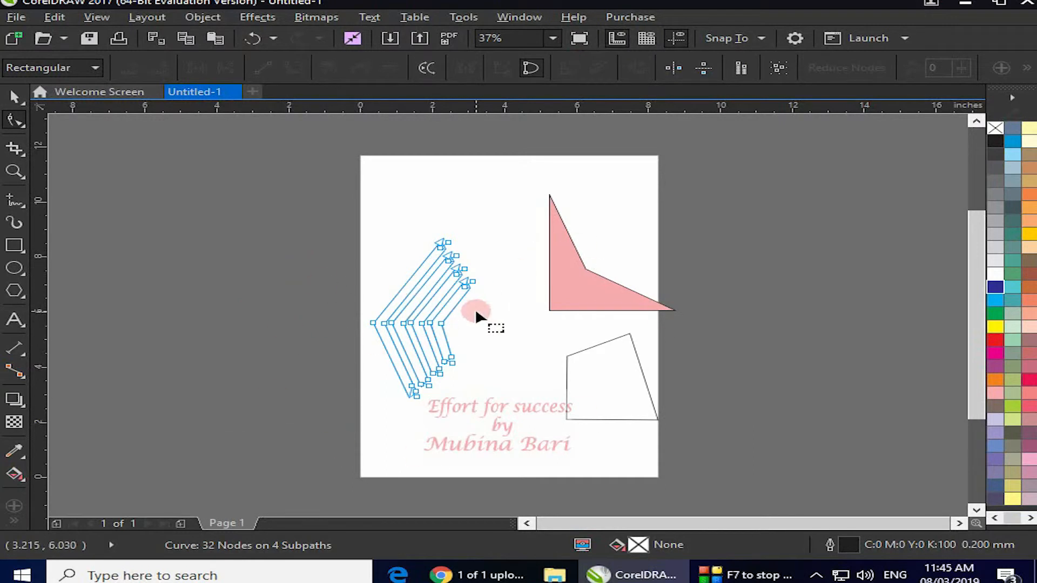
# Undo the node rotations on both ends of the bars
pyautogui.hotkey('ctrl', 'z')
pyautogui.hotkey('ctrl', 'z')
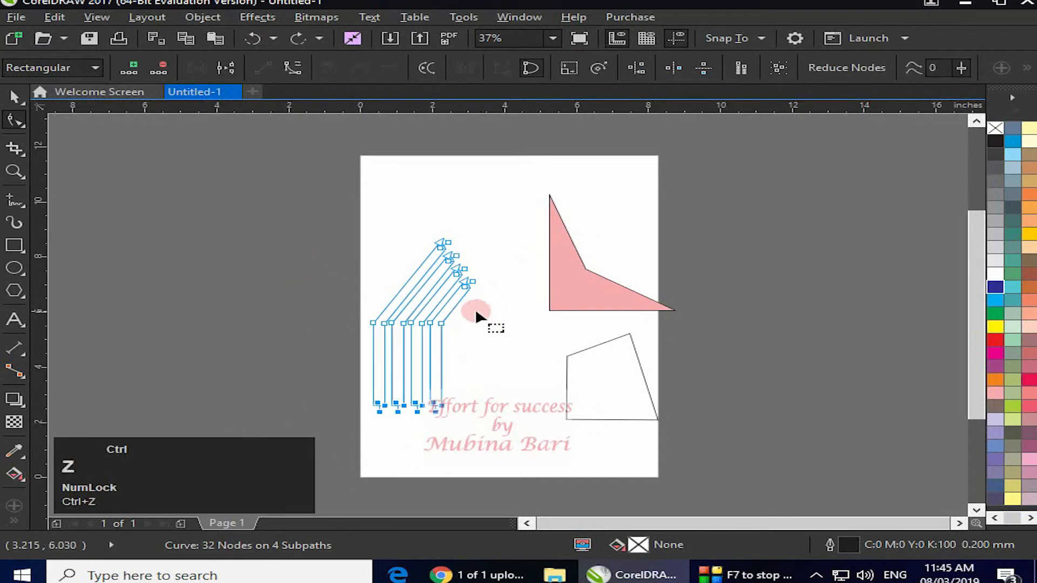
pyautogui.hotkey('ctrl', 'z')
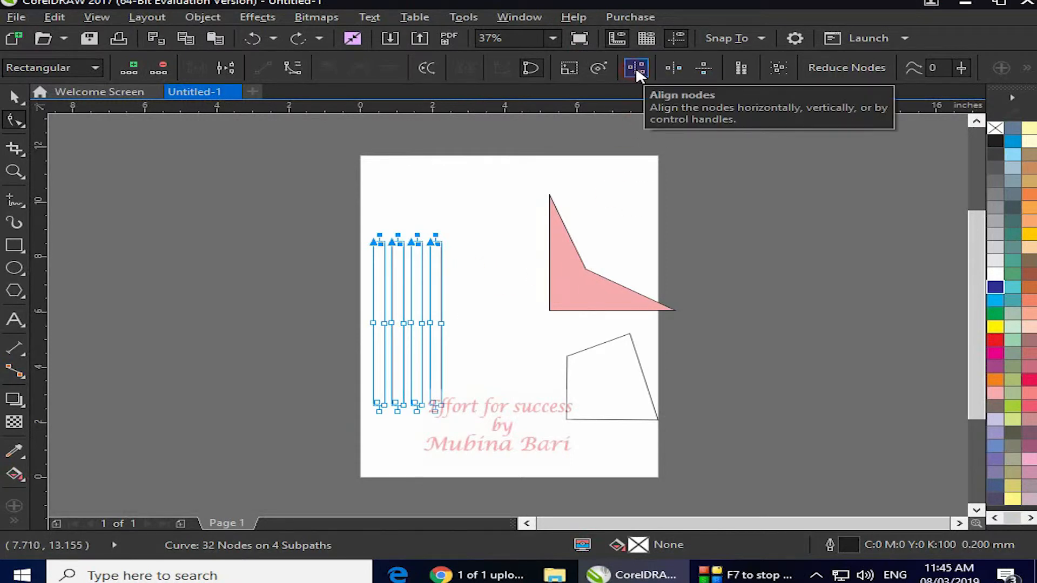
# Draw a freehand zigzag line about 8.9 in wide and 2.8 in high across the upper part of the page
pyautogui.click(15, 221)
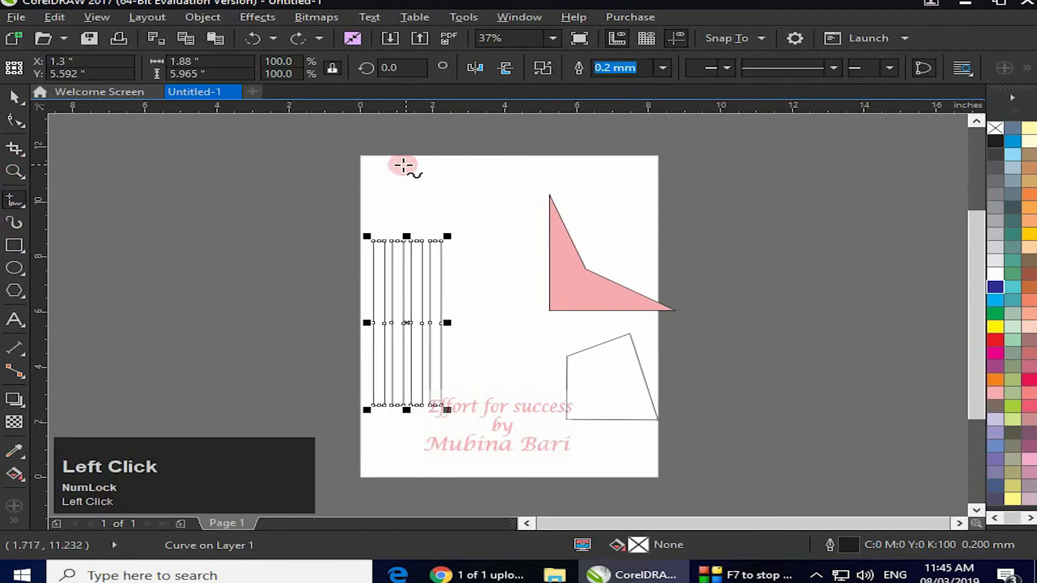
pyautogui.click(379, 158)
pyautogui.click(409, 193)
pyautogui.click(409, 194)
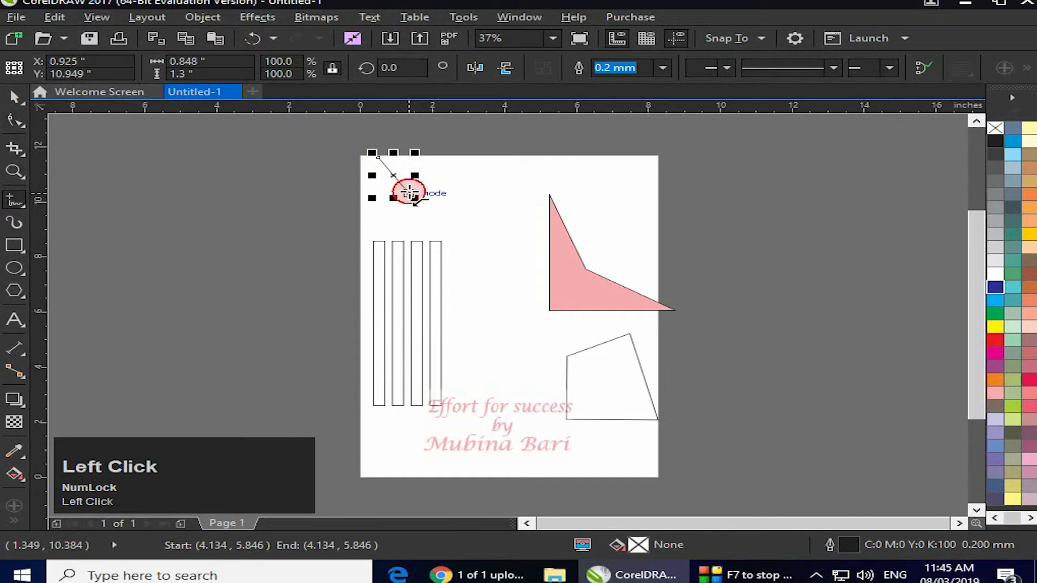
pyautogui.doubleClick(447, 158)
pyautogui.click(502, 202)
pyautogui.moveTo(503, 201); pyautogui.dragTo(522, 190)
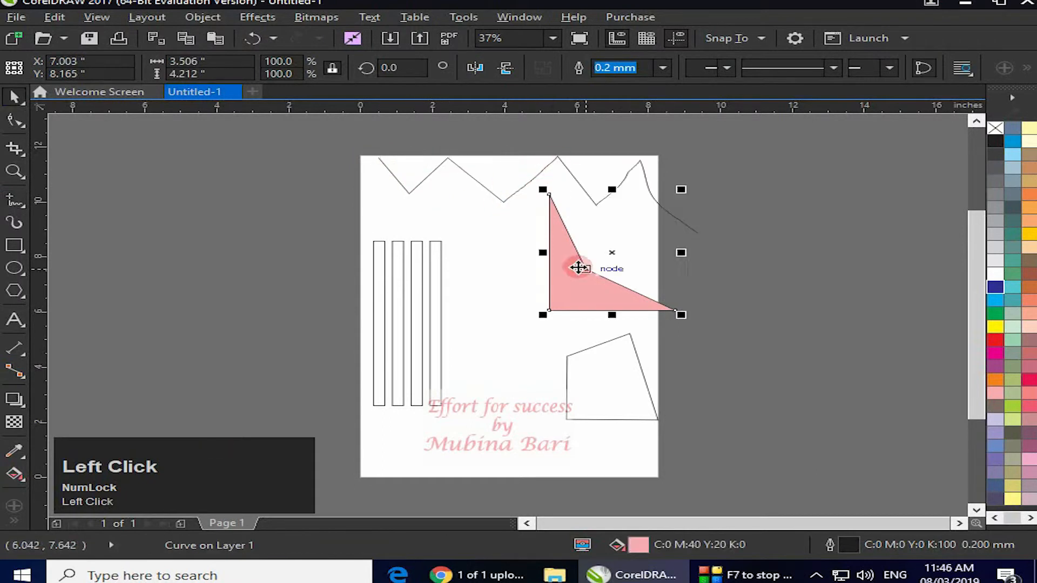
# Move the pink shape off the page to the right and delete the irregular quadrilateral
pyautogui.moveTo(578, 263)
pyautogui.mouseDown()
pyautogui.moveTo(801, 375)
pyautogui.moveTo(832, 415)
pyautogui.mouseUp()
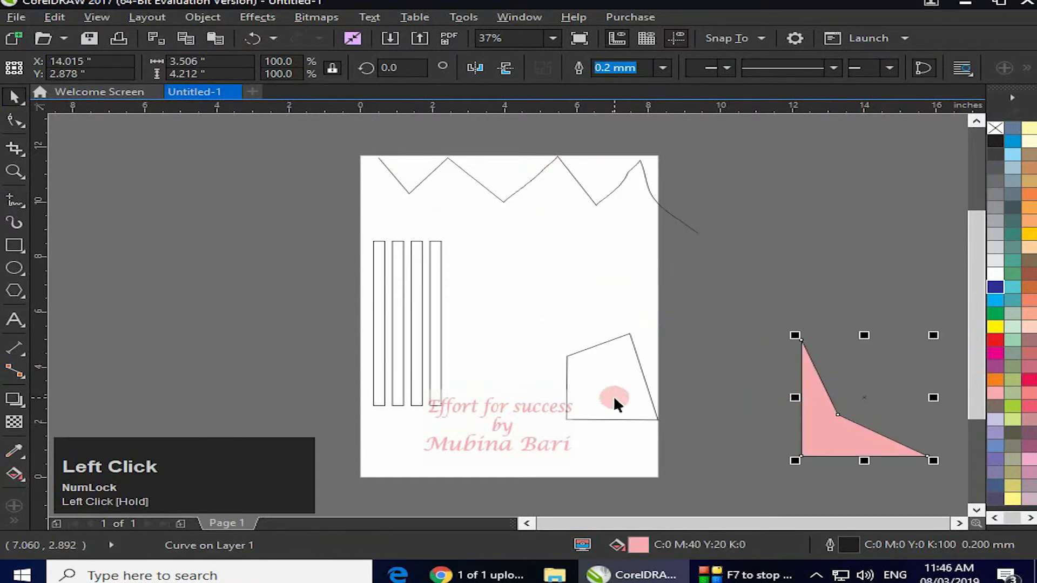
pyautogui.click(609, 341)
pyautogui.press('Delete')
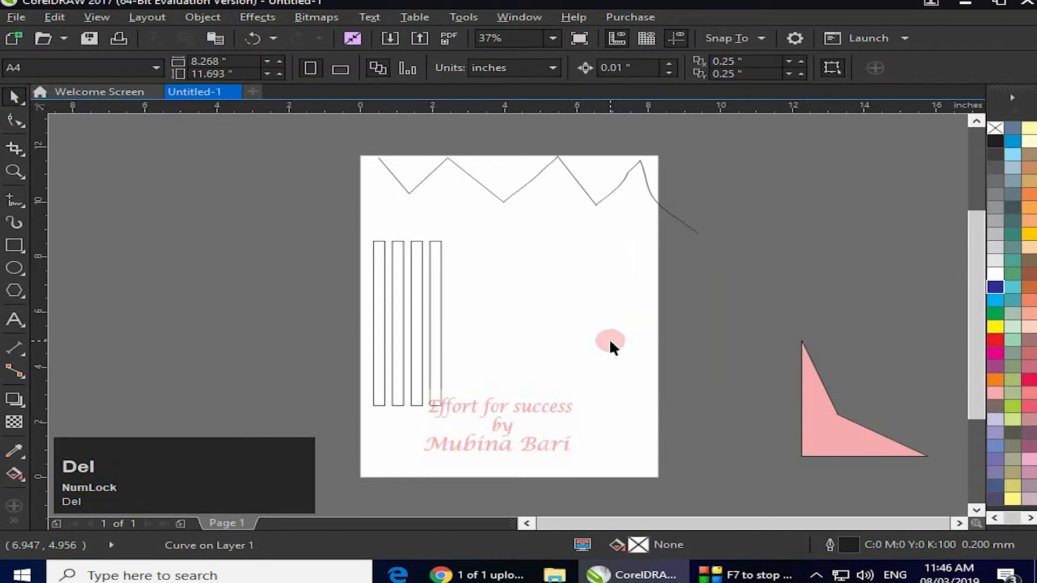
# Select the zigzag curve's lower nodes and align them horizontally with control points included and vertical alignment off
pyautogui.moveTo(342, 145); pyautogui.dragTo(749, 238)
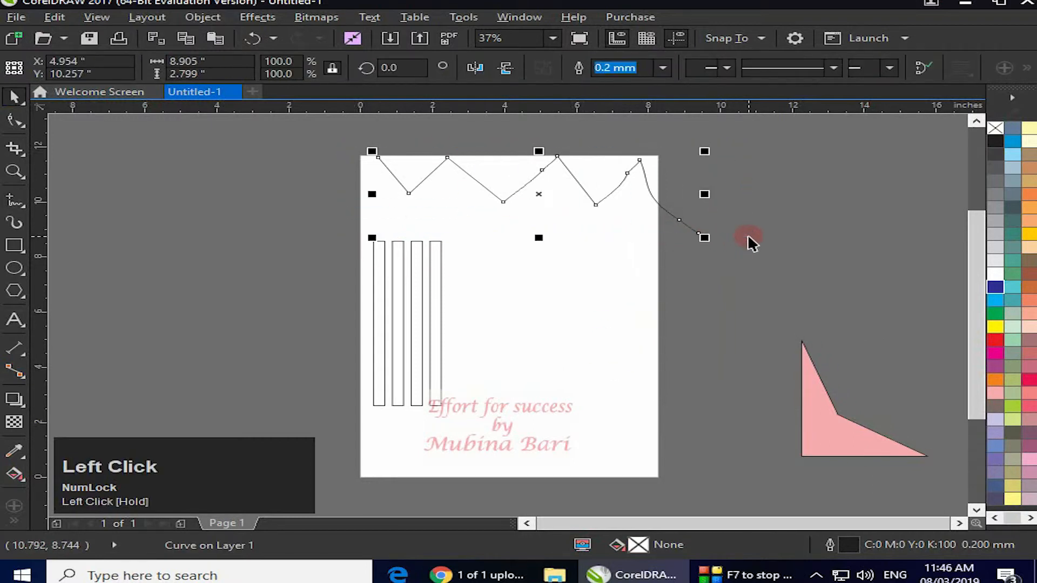
pyautogui.hotkey('ctrl', 'q')
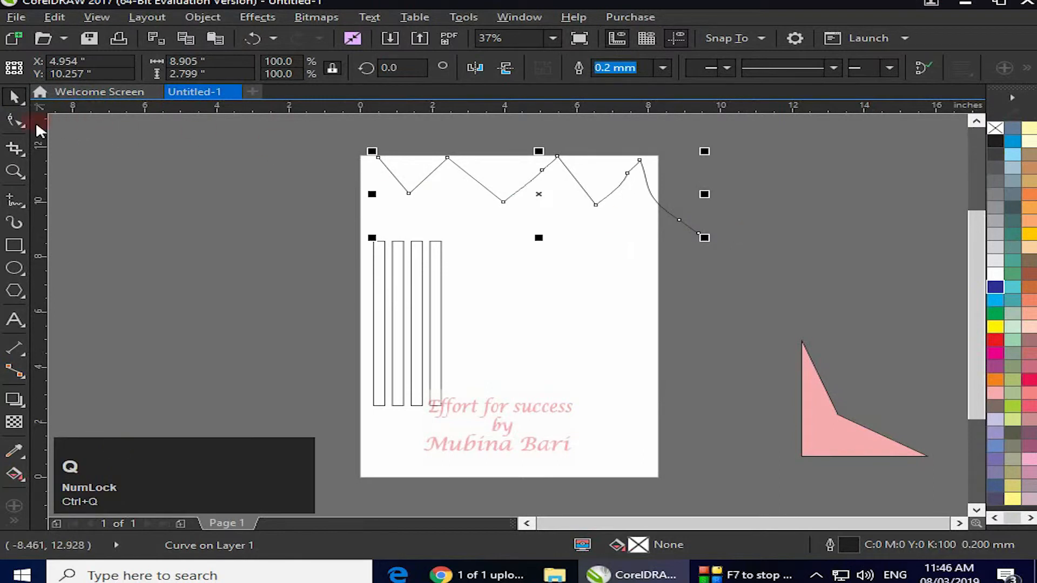
pyautogui.click(16, 121)
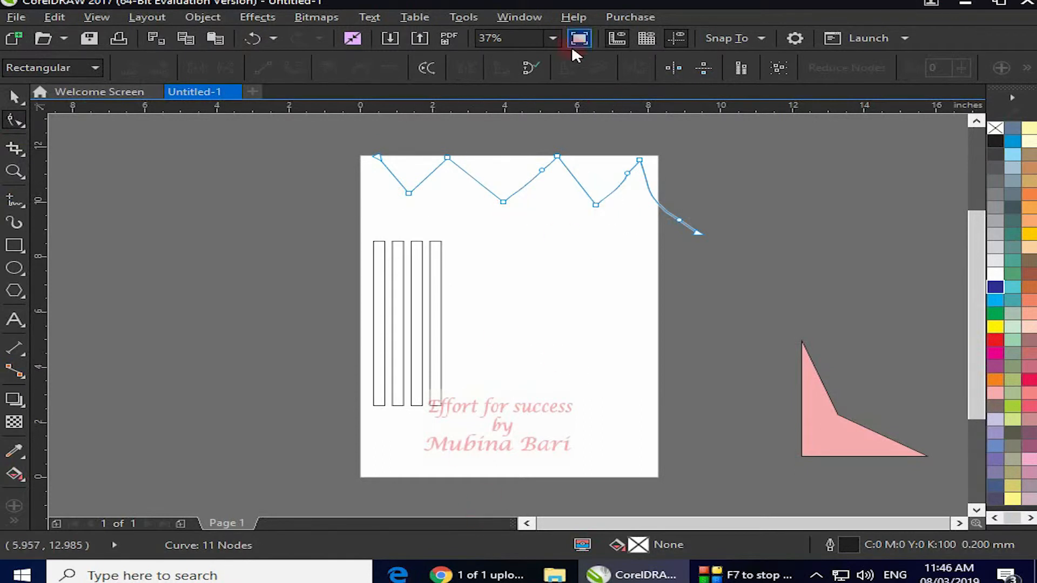
pyautogui.moveTo(565, 112); pyautogui.dragTo(464, 115)
pyautogui.moveTo(373, 179); pyautogui.dragTo(722, 247)
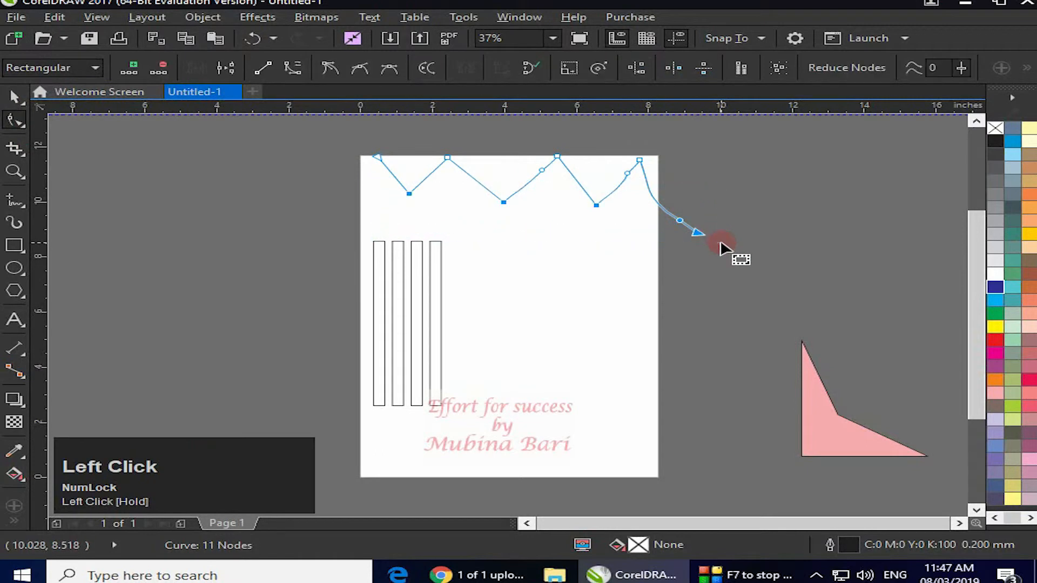
pyautogui.click(635, 67)
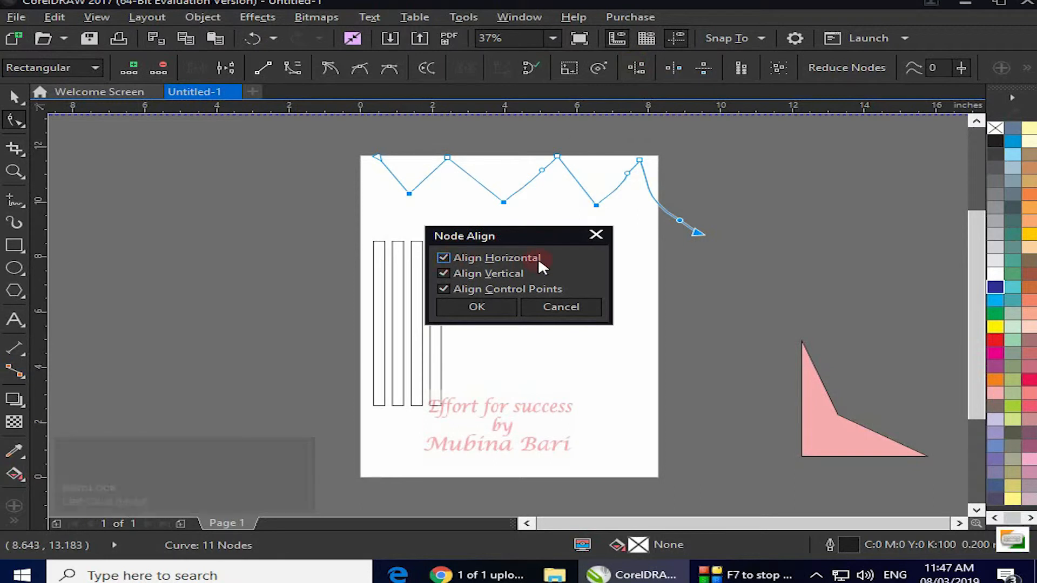
pyautogui.click(444, 272)
pyautogui.click(463, 315)
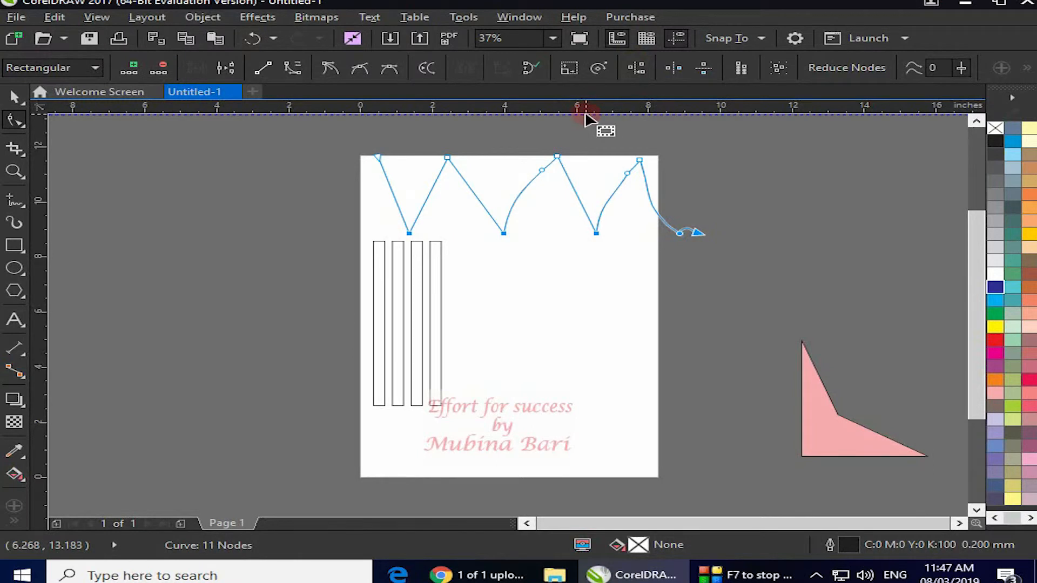
# Place a horizontal guideline along the zigzag's aligned lower nodes at about 8.9 in, and move it above the page
pyautogui.moveTo(568, 115); pyautogui.dragTo(546, 245)
pyautogui.click(572, 122)
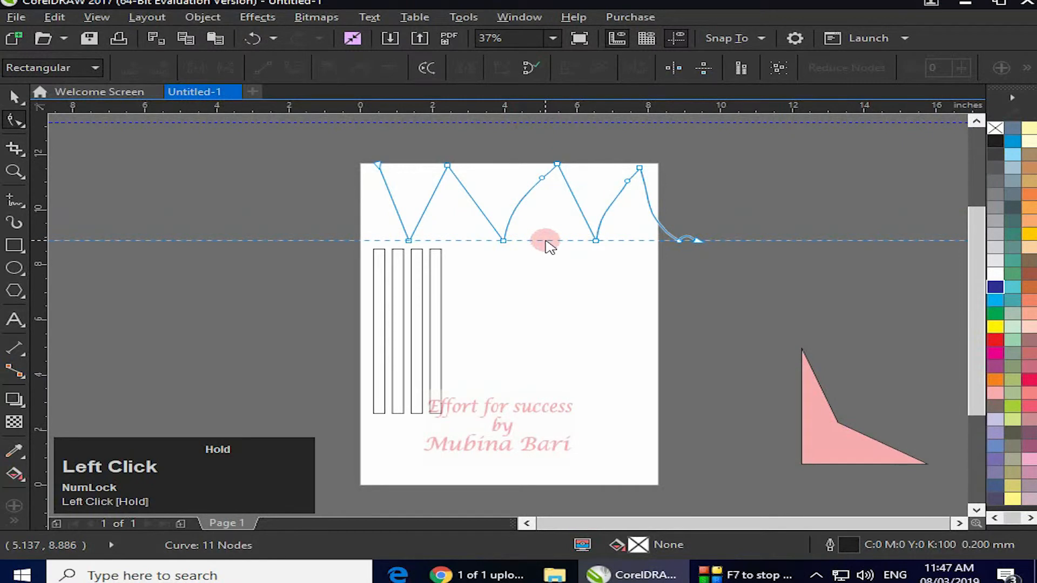
pyautogui.moveTo(546, 241); pyautogui.dragTo(625, 141)
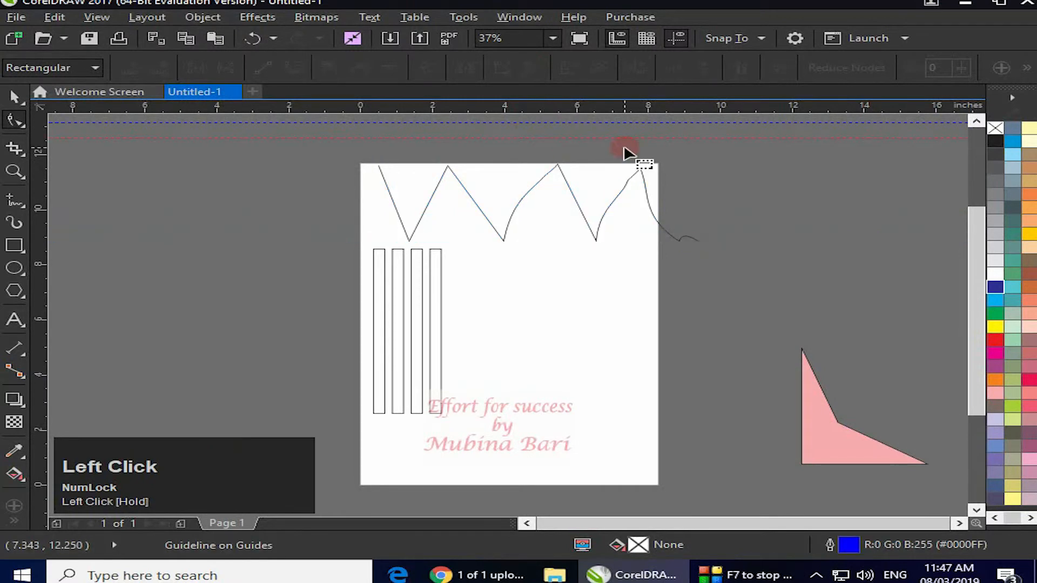
# Undo the guideline placement and the zigzag's horizontal node alignment
pyautogui.hotkey('ctrl', 'z')
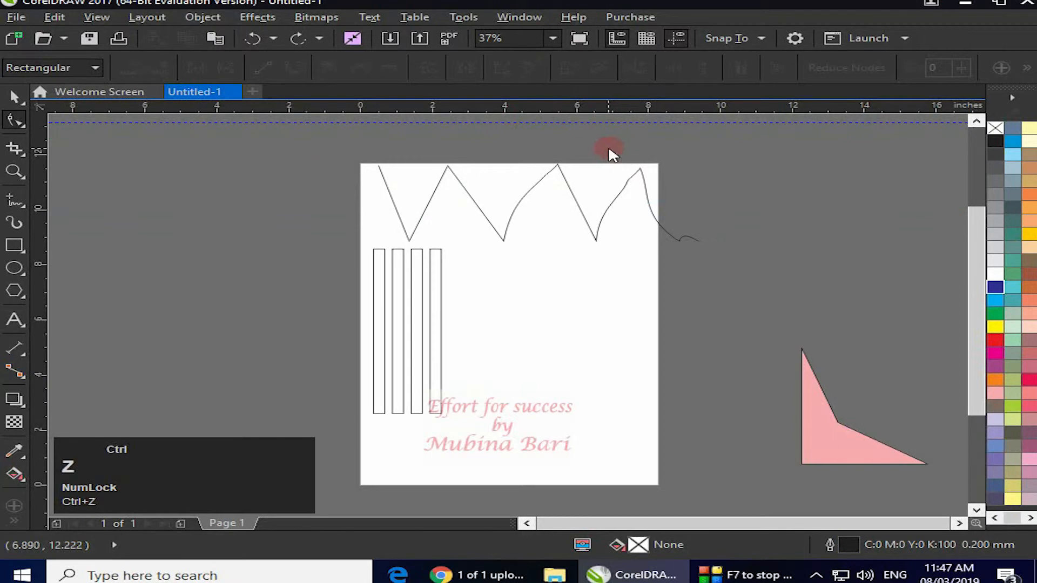
pyautogui.hotkey('ctrl', 'z')
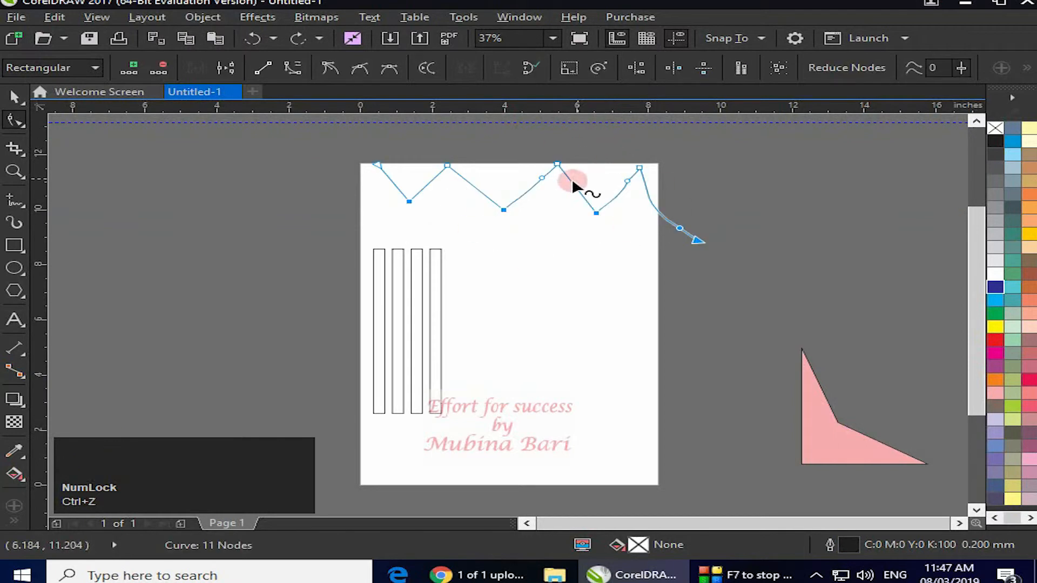
# Rotate the whole zigzag curve clockwise to an angle of about 288.3° so it runs nearly vertically
pyautogui.click(7, 93)
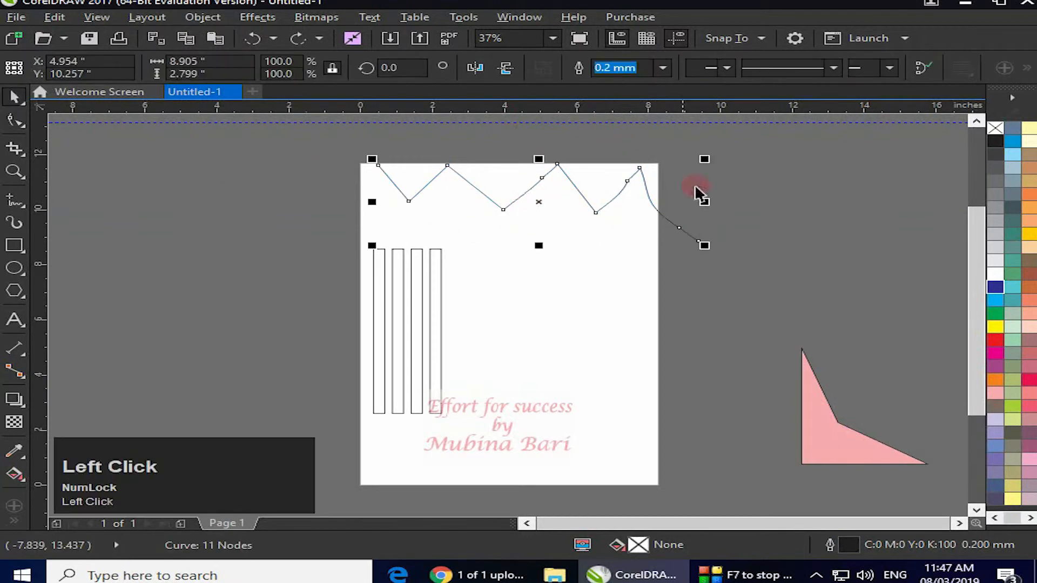
pyautogui.click(548, 201)
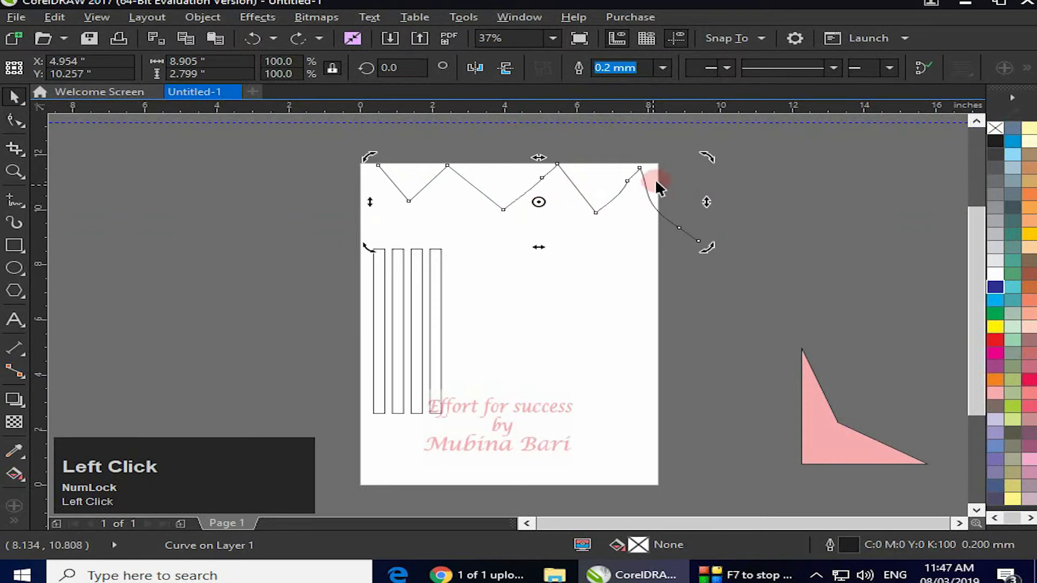
pyautogui.moveTo(709, 155); pyautogui.dragTo(639, 301)
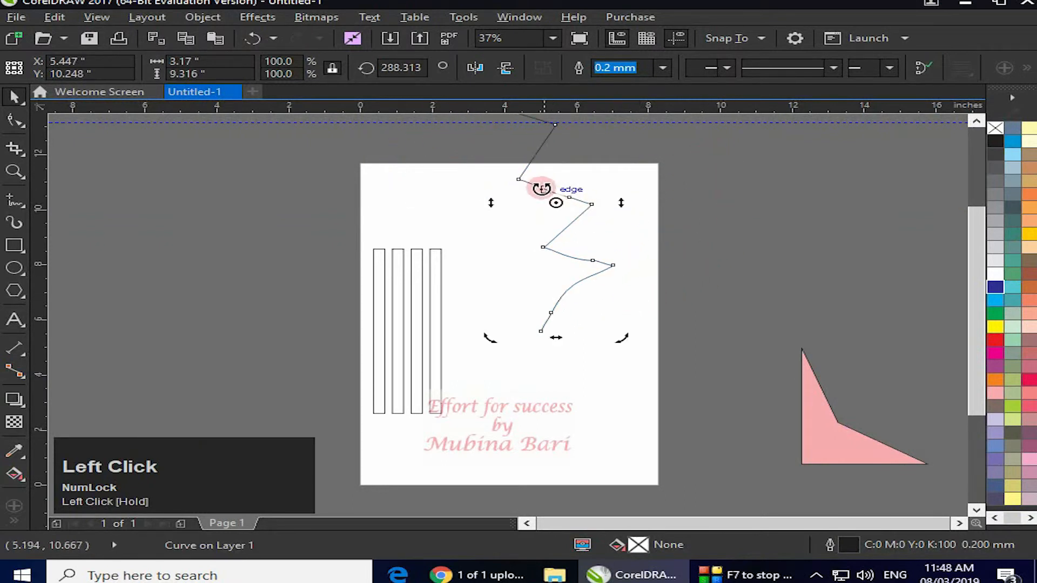
# Move the zigzag curve onto the page at a rotation of about 277.8° and place a vertical guideline just left of the page
pyautogui.moveTo(537, 181); pyautogui.dragTo(550, 311)
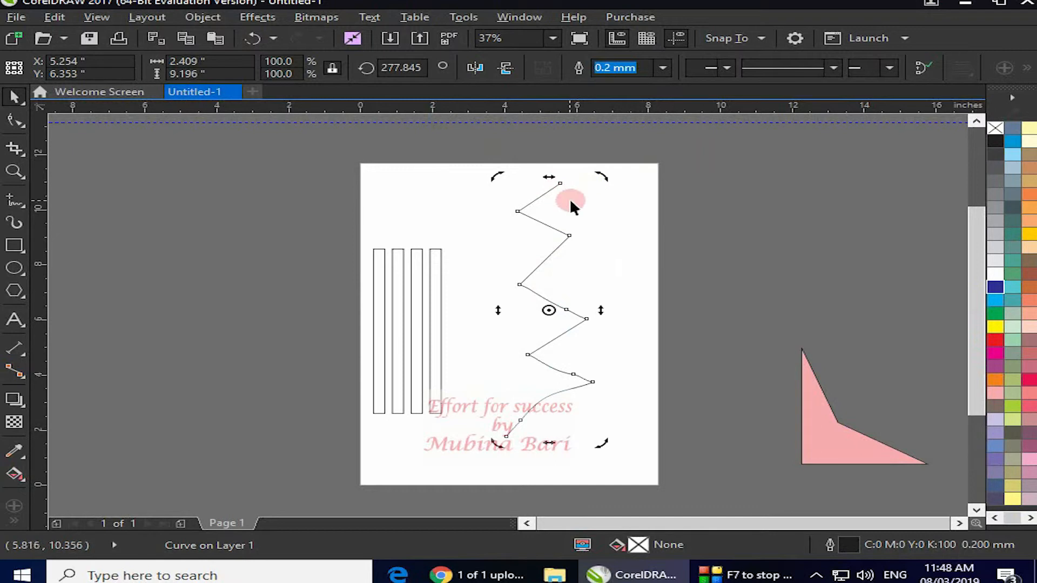
pyautogui.moveTo(976, 413); pyautogui.dragTo(970, 373)
pyautogui.moveTo(46, 354); pyautogui.dragTo(348, 494)
pyautogui.moveTo(972, 354)
pyautogui.mouseDown()
pyautogui.moveTo(970, 375)
pyautogui.moveTo(993, 376)
pyautogui.moveTo(972, 373)
pyautogui.mouseUp()
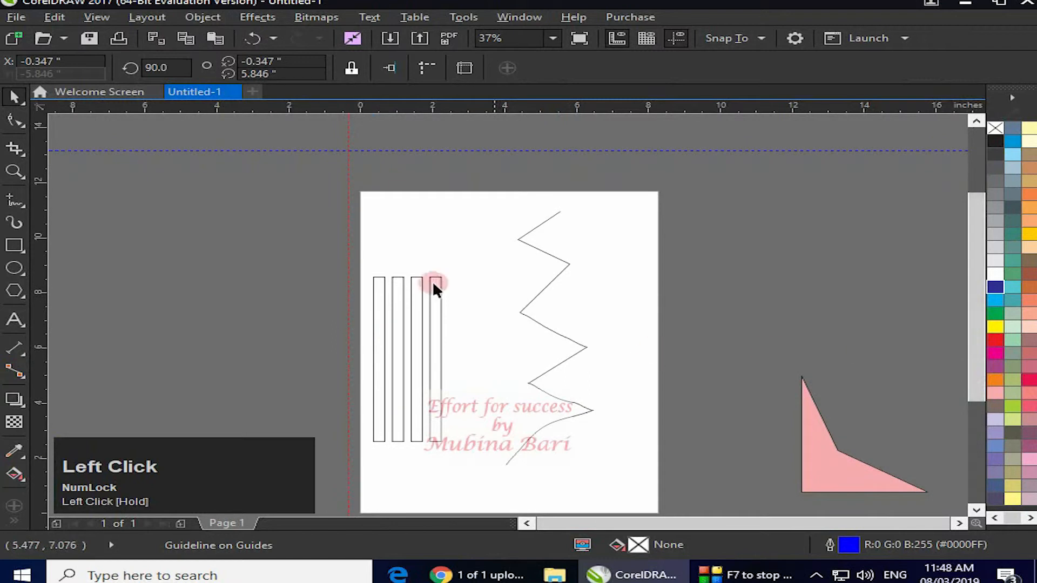
# Select the whole zigzag, convert it to curves and activate the Shape tool for node editing
pyautogui.moveTo(492, 194); pyautogui.dragTo(602, 472)
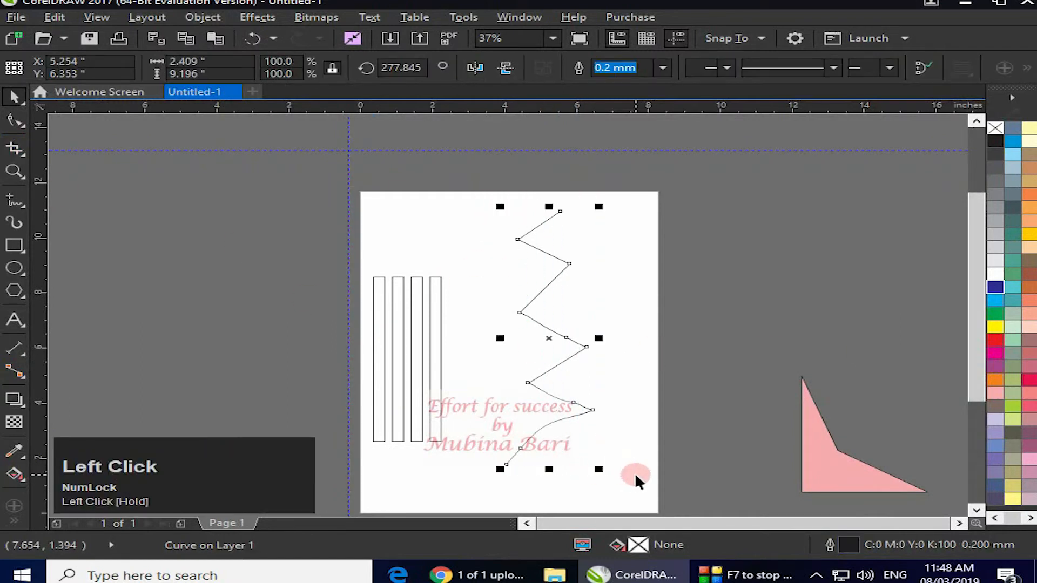
pyautogui.hotkey('ctrl', 'q')
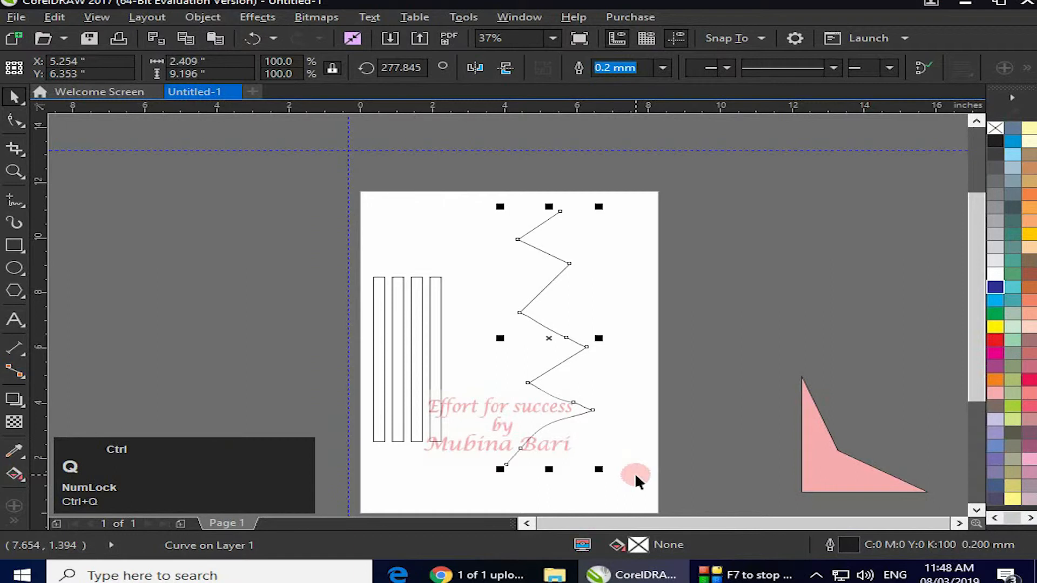
pyautogui.click(22, 125)
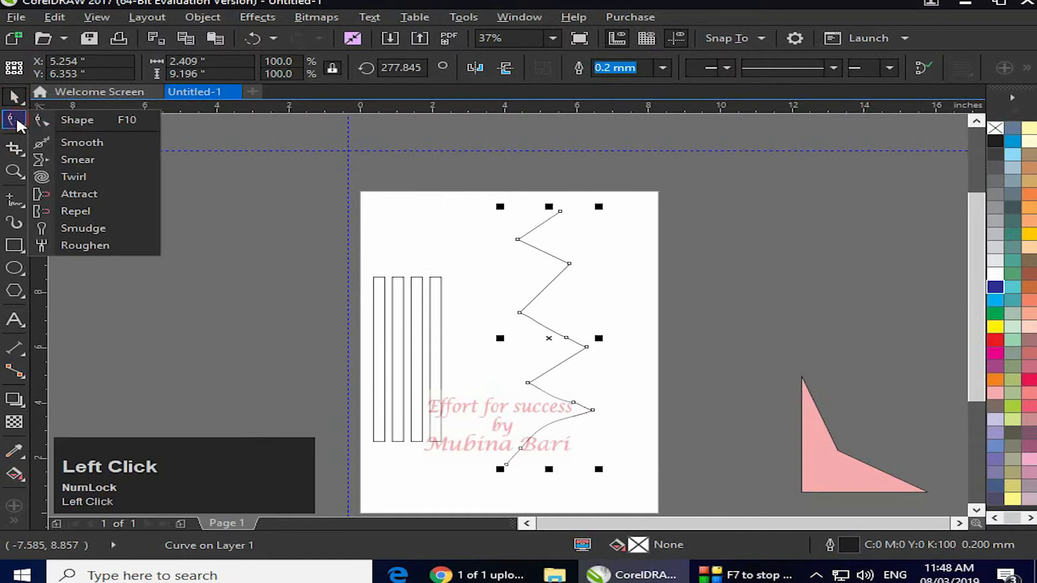
pyautogui.click(76, 120)
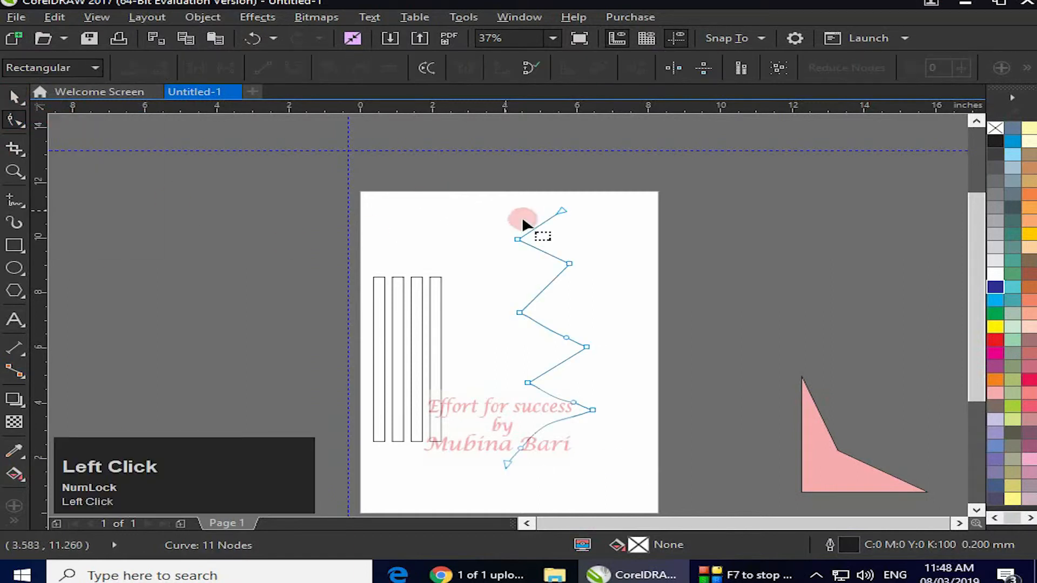
# Select the zigzag's right-hand nodes and align them vertically only, with horizontal alignment off
pyautogui.moveTo(556, 198); pyautogui.dragTo(619, 441)
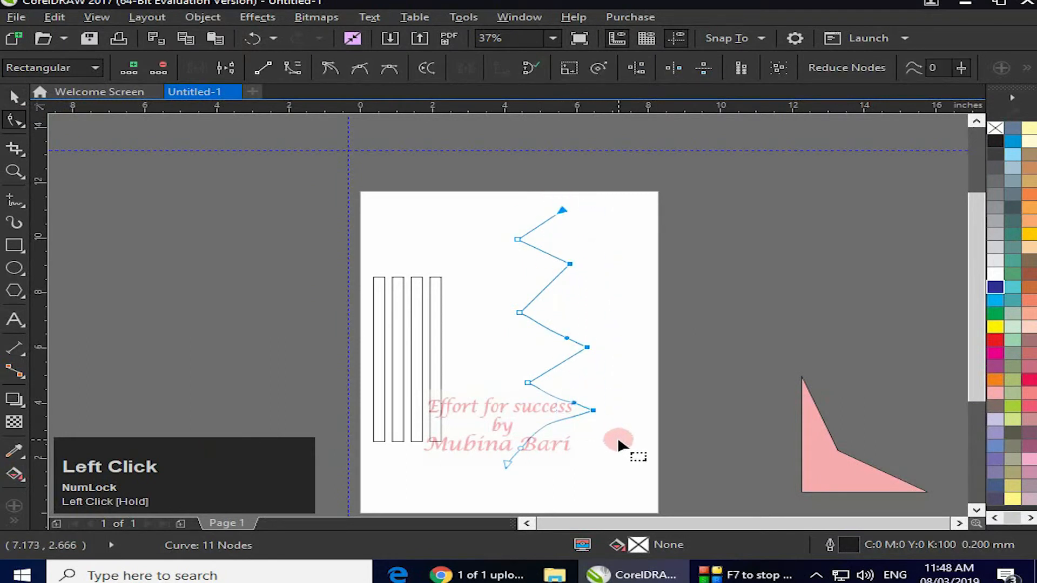
pyautogui.click(635, 69)
pyautogui.click(443, 273)
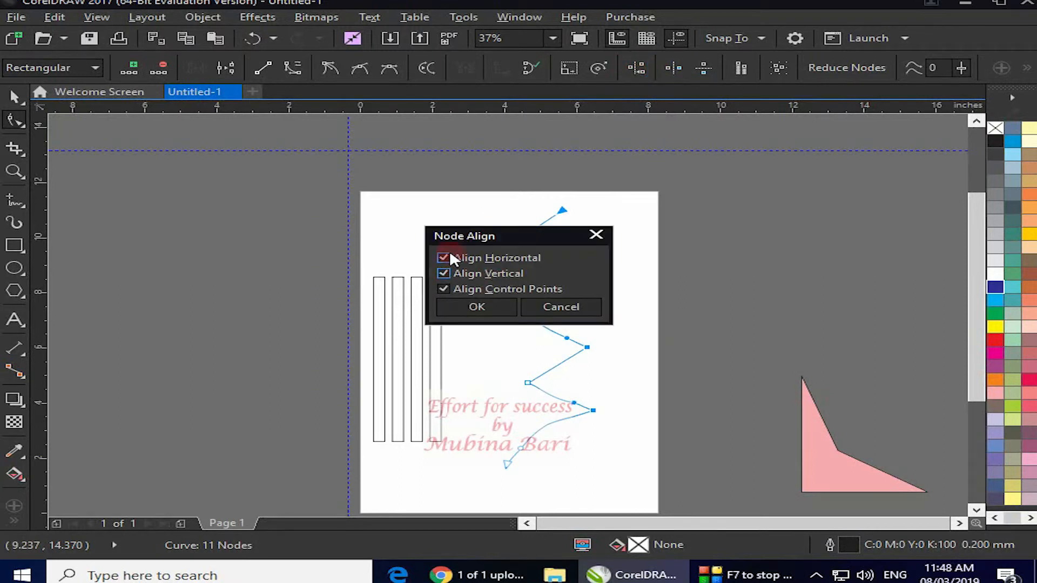
pyautogui.click(443, 257)
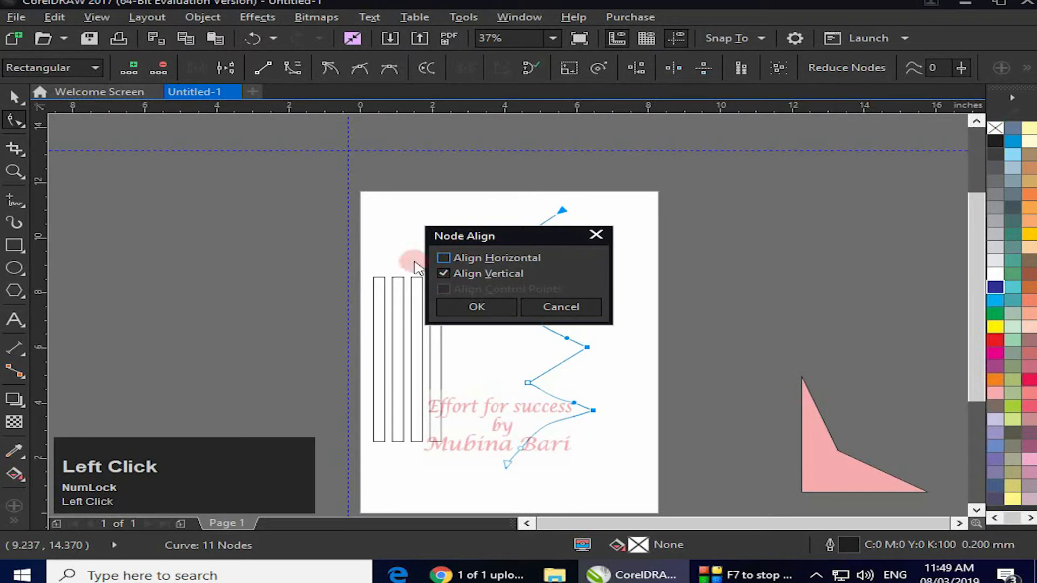
pyautogui.click(476, 308)
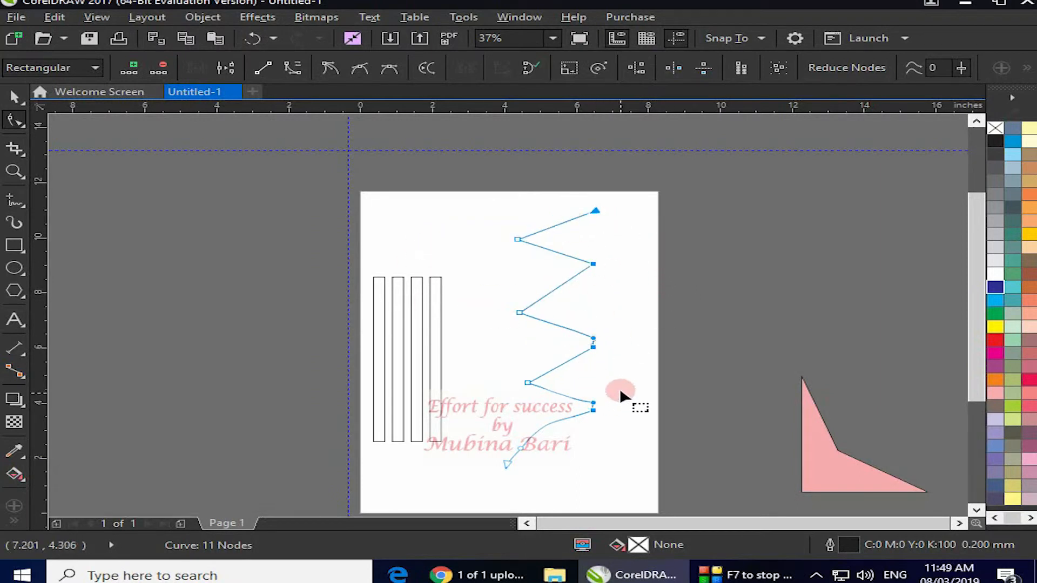
# Deselect the nodes, place a vertical guideline along the zigzag's aligned right-hand nodes, and hide all guidelines
pyautogui.click(633, 368)
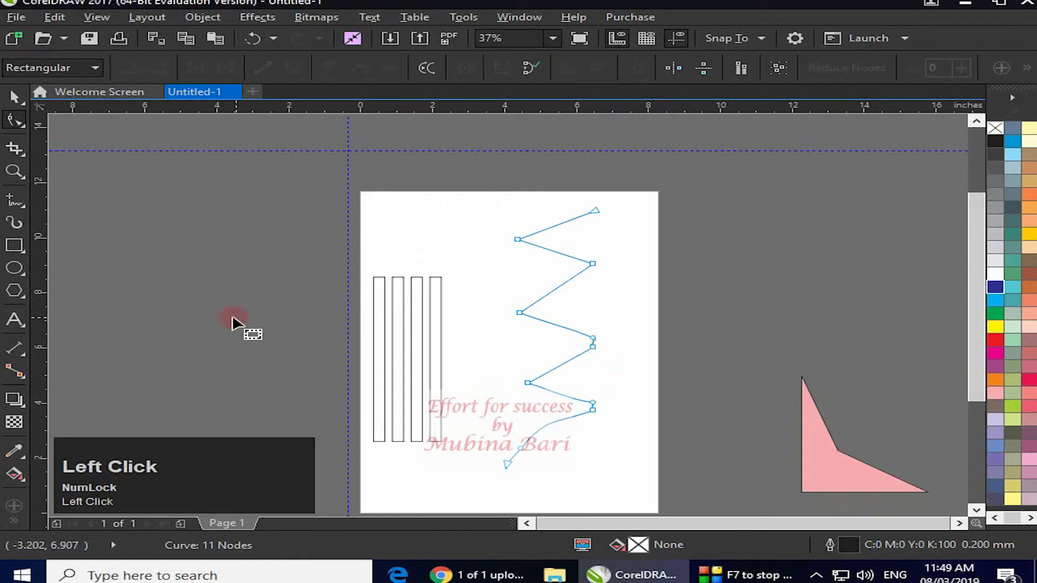
pyautogui.moveTo(43, 269); pyautogui.dragTo(590, 393)
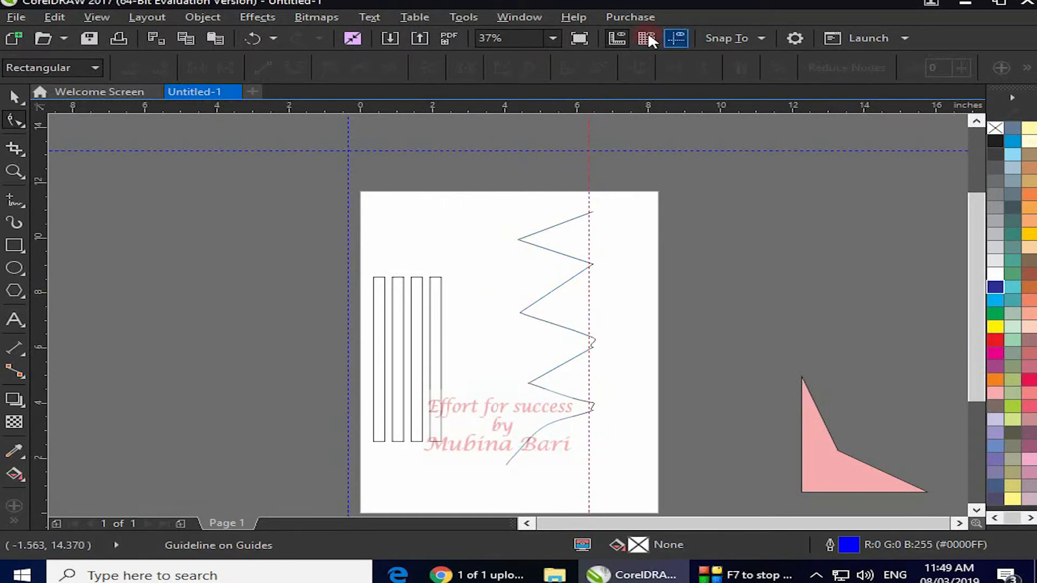
pyautogui.click(677, 39)
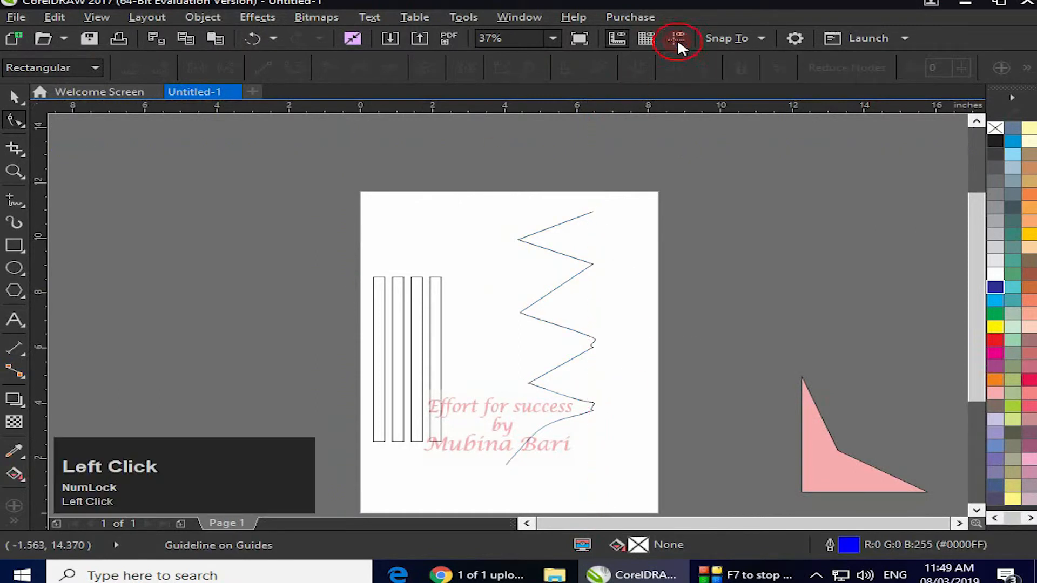
# Delete the zigzag curve and clear the vertical bars from the page
pyautogui.click(531, 383)
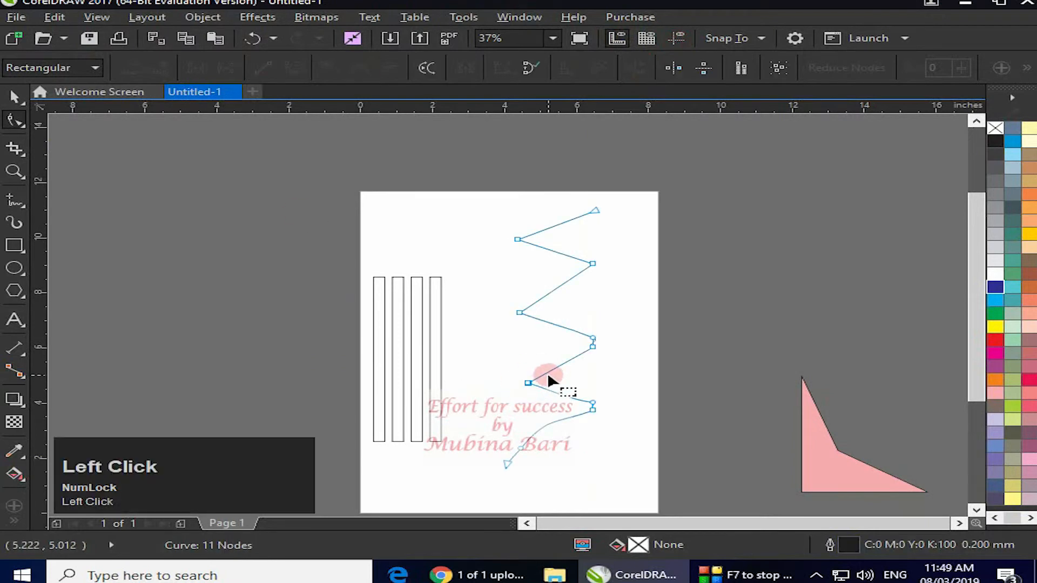
pyautogui.press('Delete')
pyautogui.click(15, 97)
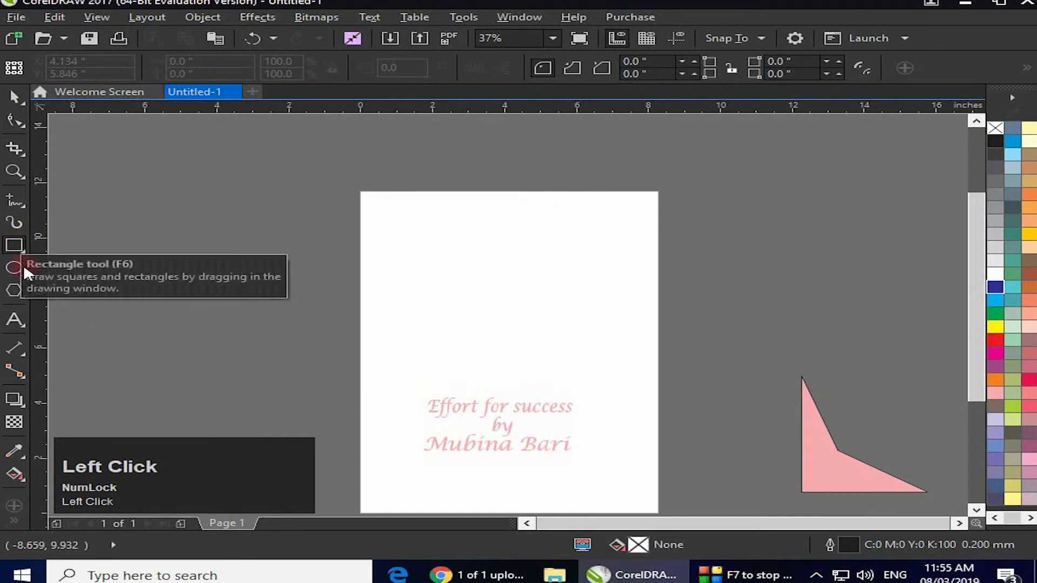
# Draw a rectangle about 4.5 × 4.3 in in the middle of the page and convert it to curves
pyautogui.click(15, 245)
pyautogui.moveTo(432, 279); pyautogui.dragTo(593, 397)
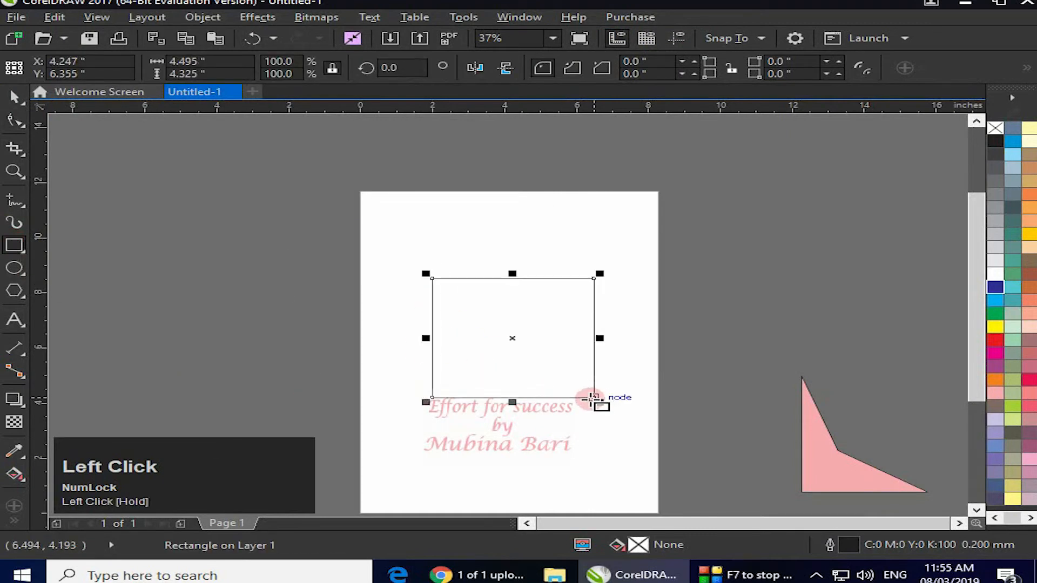
pyautogui.hotkey('ctrl', 'q')
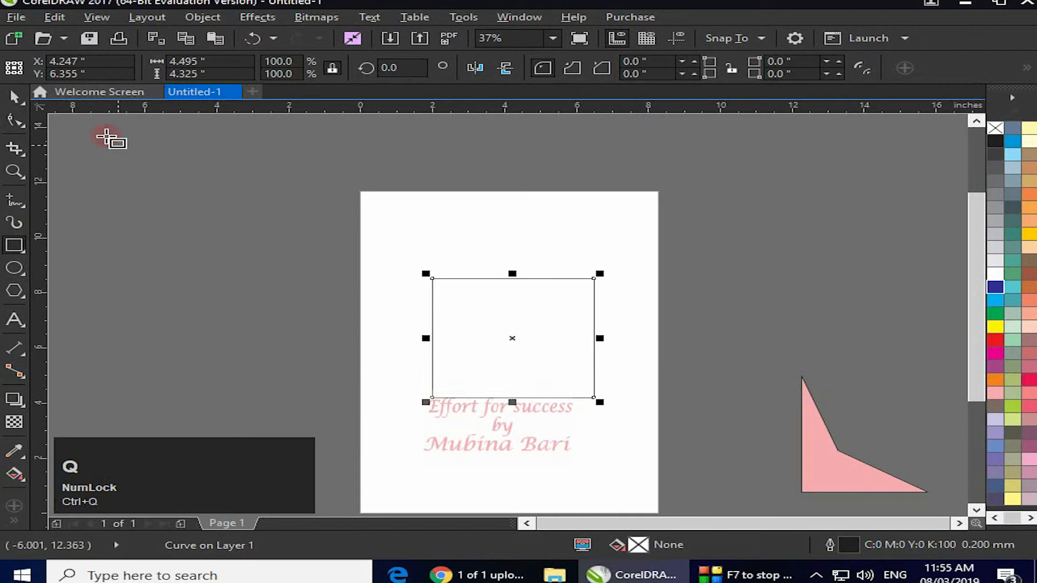
# Select all of the rectangle's nodes with the Shape tool and add a node at the midpoint of each side
pyautogui.click(15, 123)
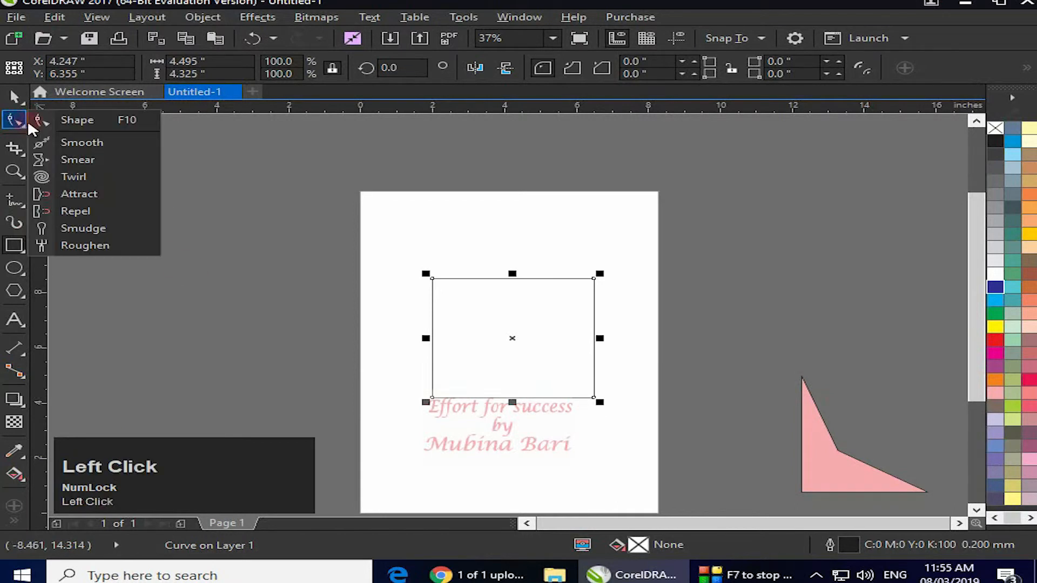
pyautogui.click(121, 121)
pyautogui.moveTo(411, 249); pyautogui.dragTo(648, 439)
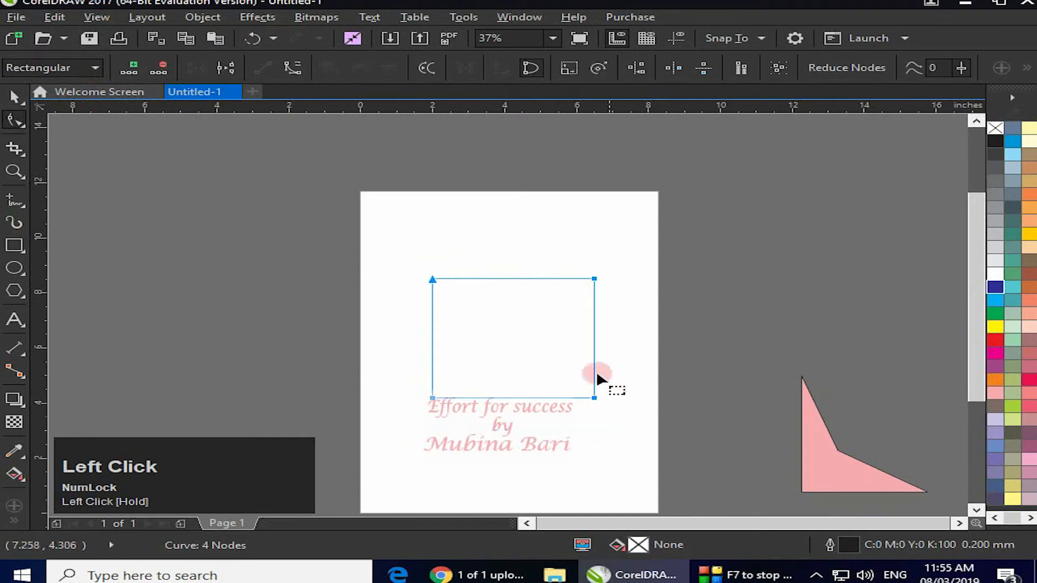
pyautogui.click(133, 67)
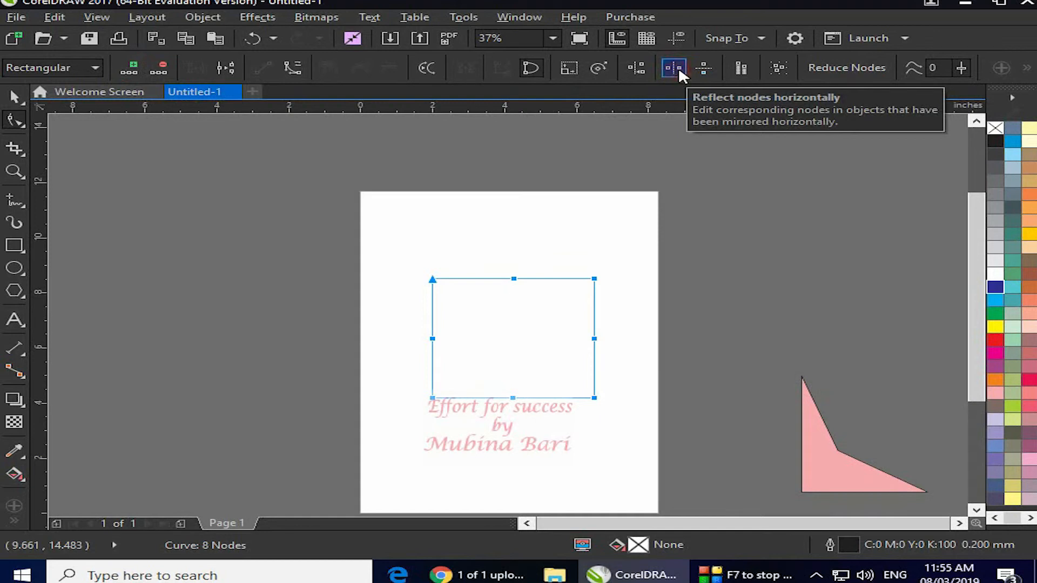
# Select the left and right midpoint nodes, enable Reflect Nodes Horizontally, and pull the right node outward about 5.1 in
pyautogui.moveTo(410, 319); pyautogui.dragTo(618, 365)
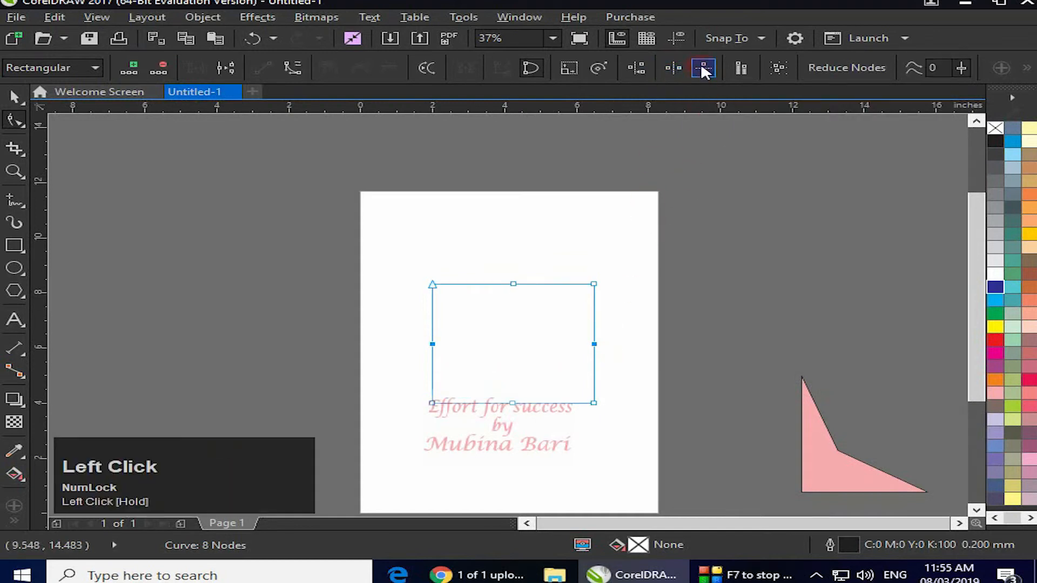
pyautogui.click(674, 74)
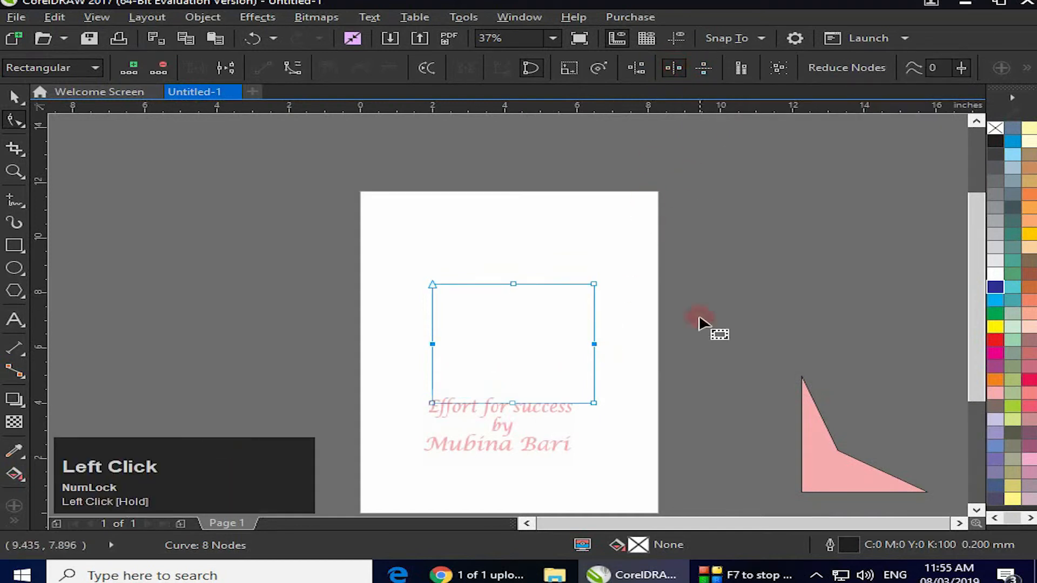
pyautogui.moveTo(596, 344); pyautogui.dragTo(776, 344)
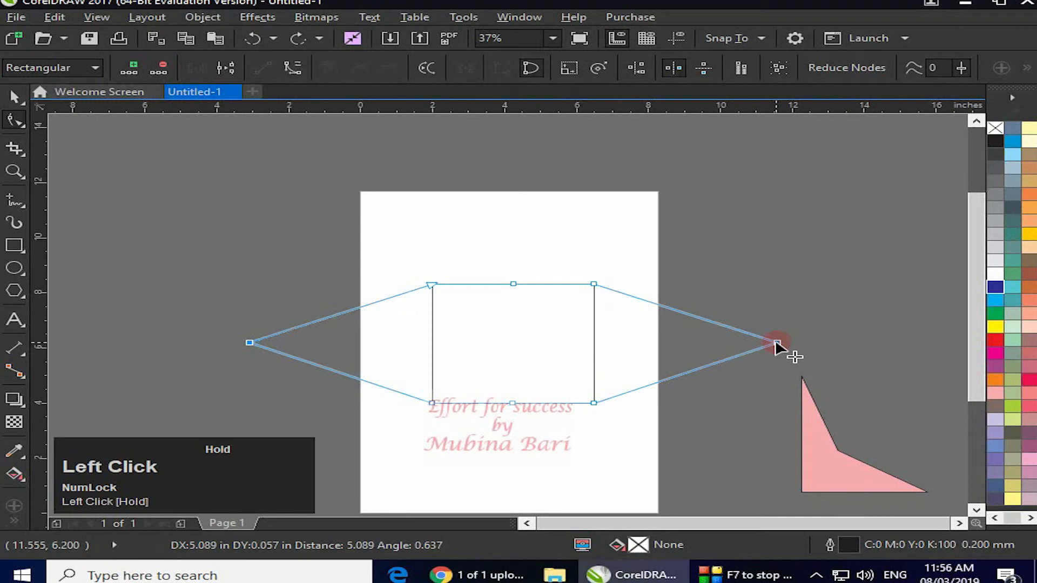
pyautogui.moveTo(776, 341); pyautogui.dragTo(777, 342)
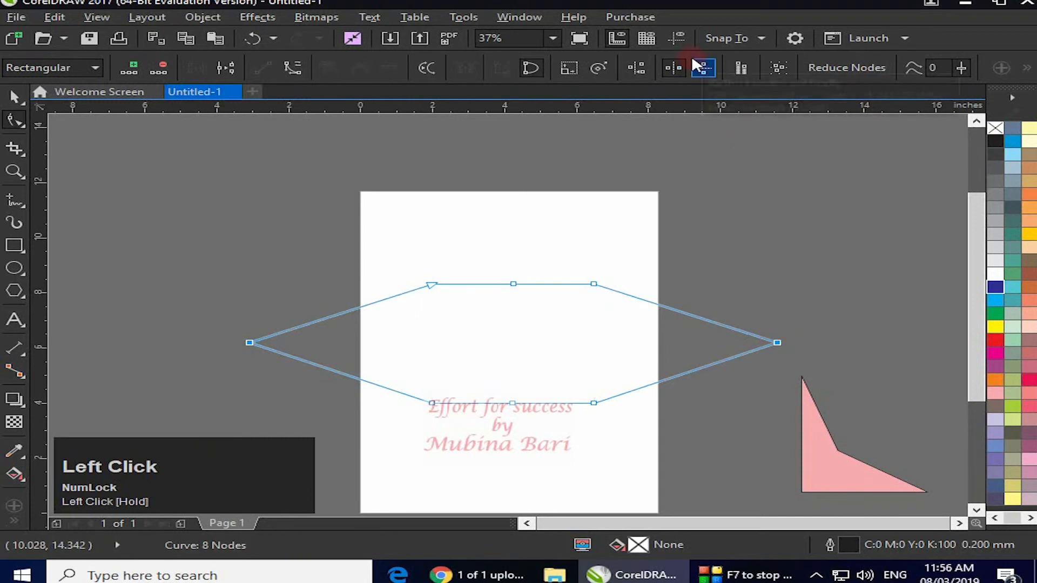
# Select the top and bottom midpoint nodes, enable Reflect Nodes Vertically, and pull the top node up into a star about 13.3 in high
pyautogui.moveTo(505, 274); pyautogui.dragTo(526, 425)
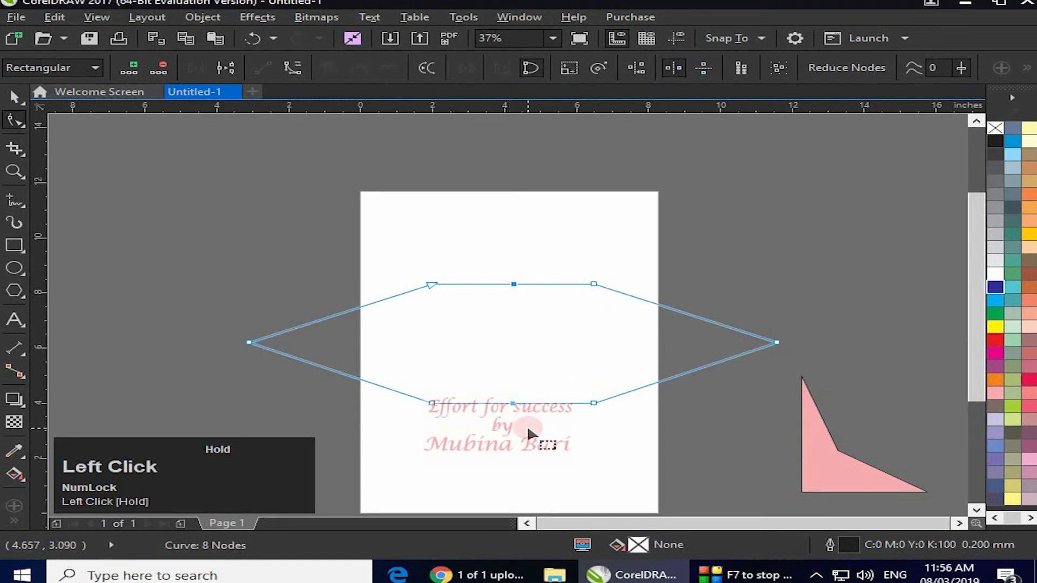
pyautogui.click(702, 69)
pyautogui.moveTo(514, 284); pyautogui.dragTo(525, 162)
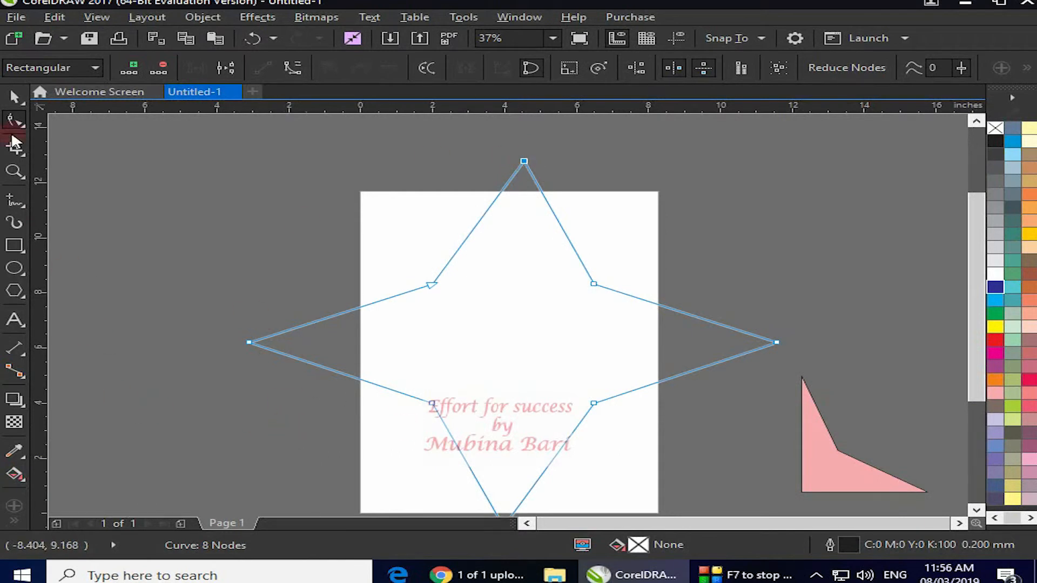
# Delete the star shape and draw a row of four narrow vertical bars, each about 0.34 × 5.5 in, on the page's left side
pyautogui.click(15, 97)
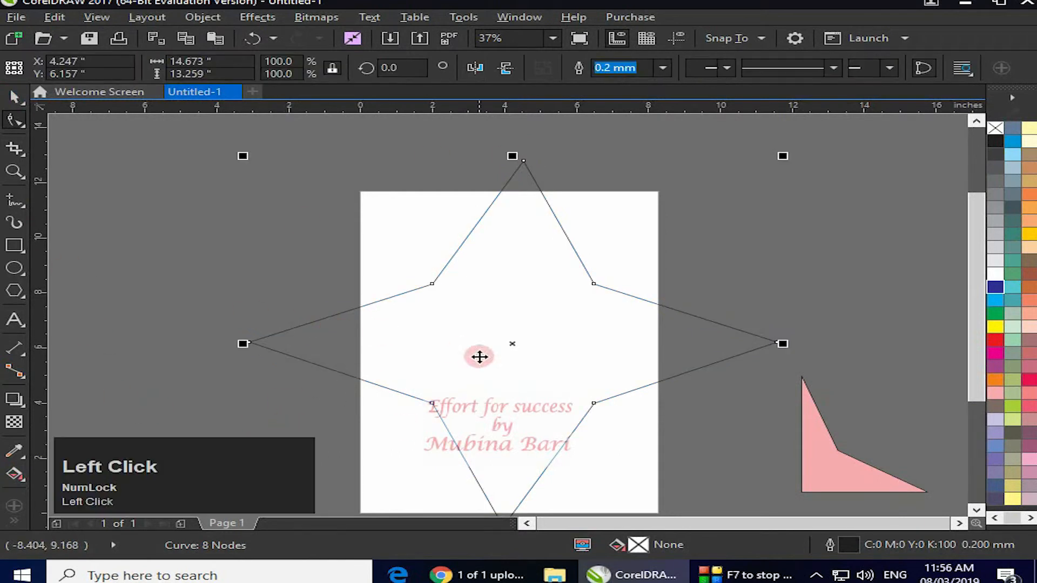
pyautogui.press('Delete')
pyautogui.click(16, 245)
pyautogui.moveTo(388, 290); pyautogui.dragTo(397, 440)
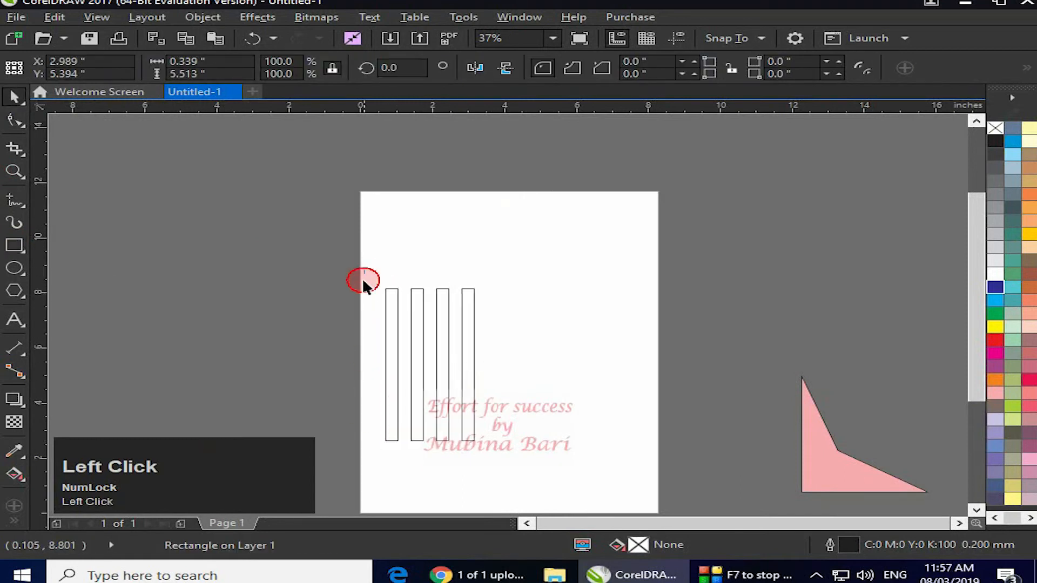
# Select all four vertical bars and combine them into a single curve
pyautogui.moveTo(363, 276); pyautogui.dragTo(410, 428)
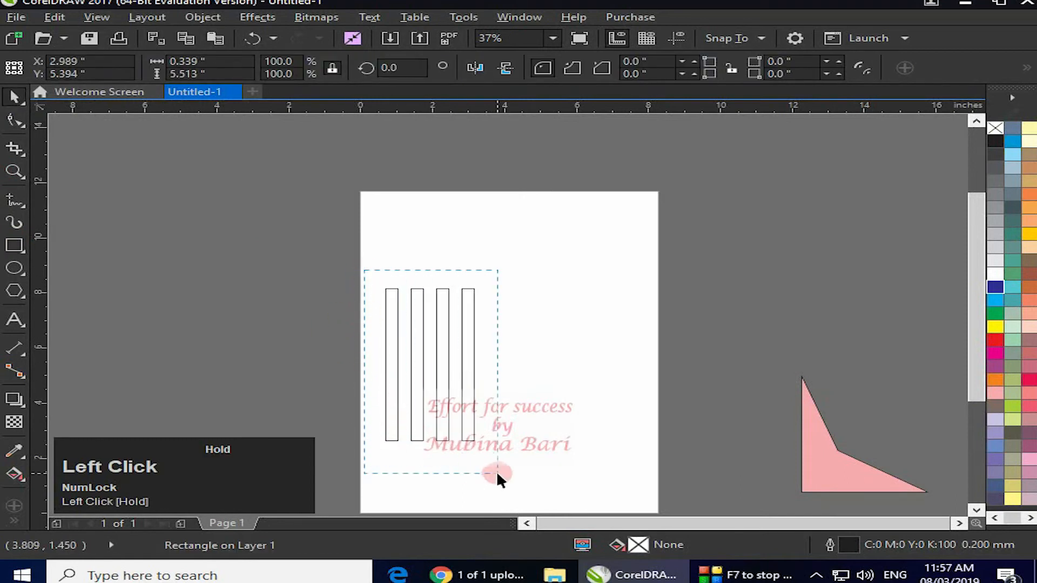
pyautogui.moveTo(497, 471); pyautogui.dragTo(497, 472)
pyautogui.click(543, 68)
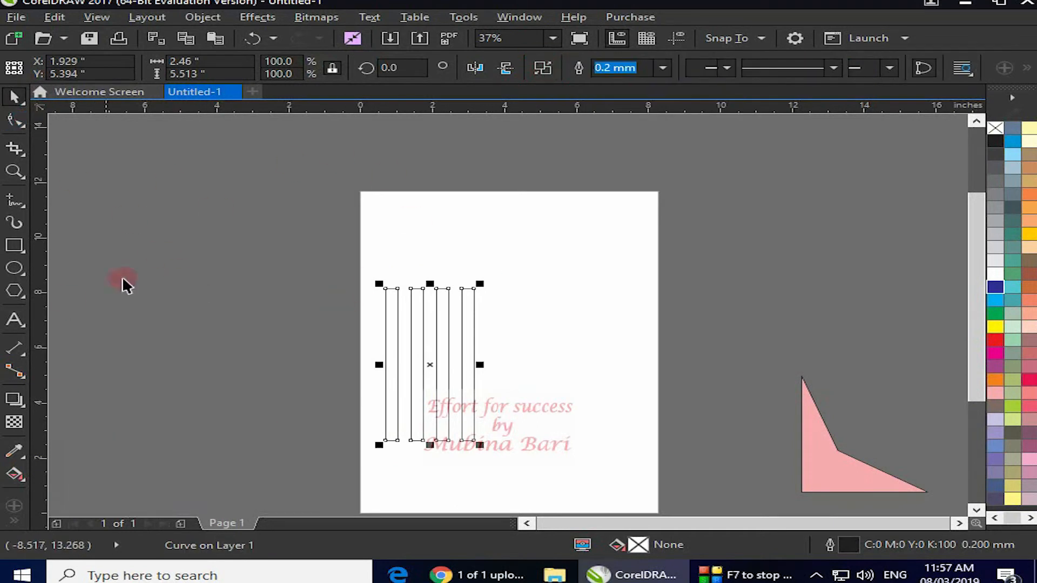
# Select all nodes of the combined bars with the Shape tool and add a midpoint node to every segment
pyautogui.click(15, 120)
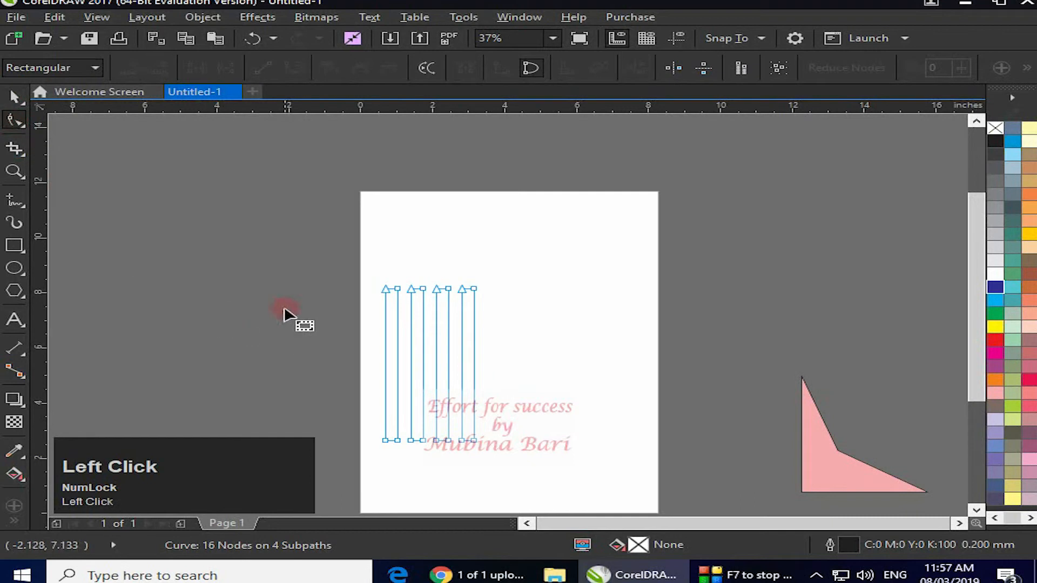
pyautogui.moveTo(354, 264); pyautogui.dragTo(514, 457)
pyautogui.click(129, 68)
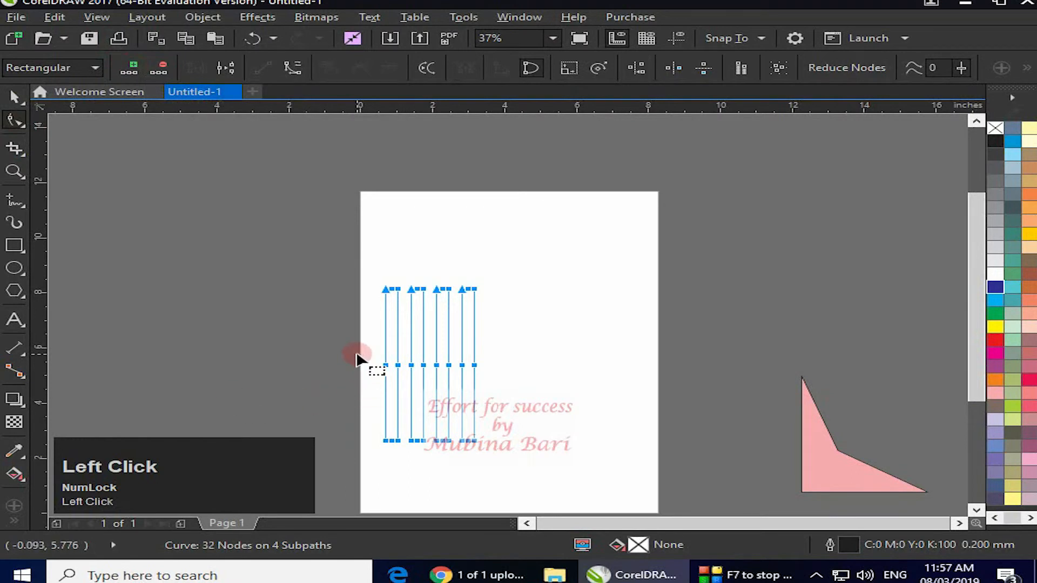
# Select the bars' mid-height nodes, enable Reflect Nodes Horizontally, and pull the rightmost node outward about 3 in
pyautogui.moveTo(364, 350); pyautogui.dragTo(489, 379)
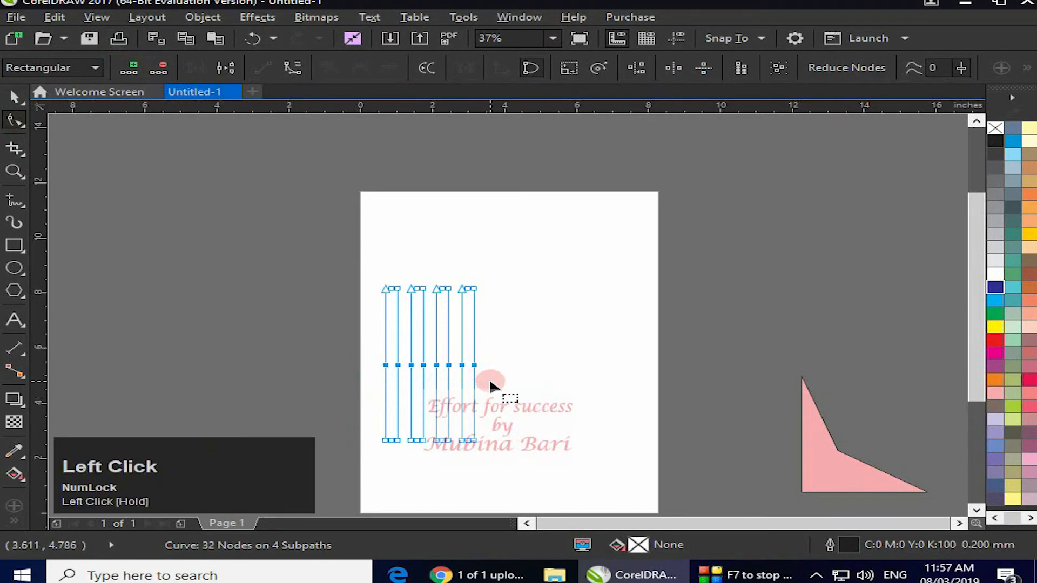
pyautogui.click(672, 66)
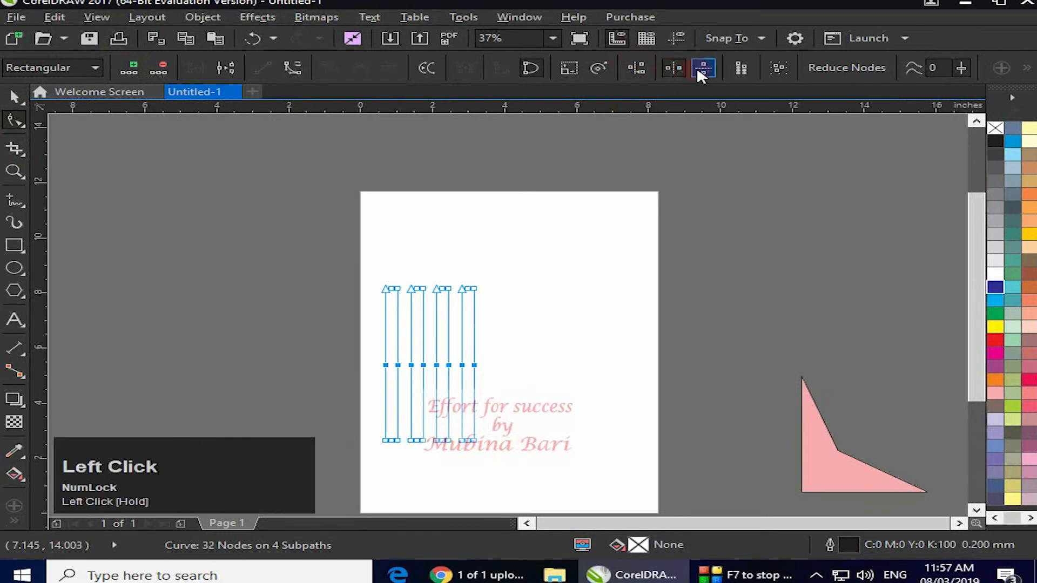
pyautogui.moveTo(475, 365); pyautogui.dragTo(586, 375)
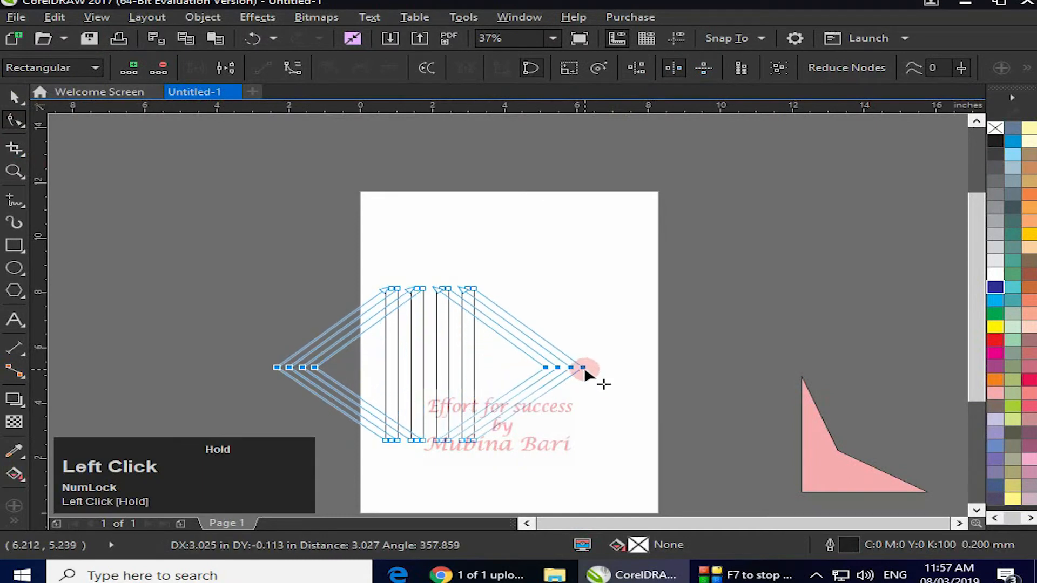
# Pull the rightmost reflected node about 5.9 in inward so the vertical bars' mid-height nodes cross over, and deselect the nodes
pyautogui.moveTo(584, 368); pyautogui.dragTo(585, 368)
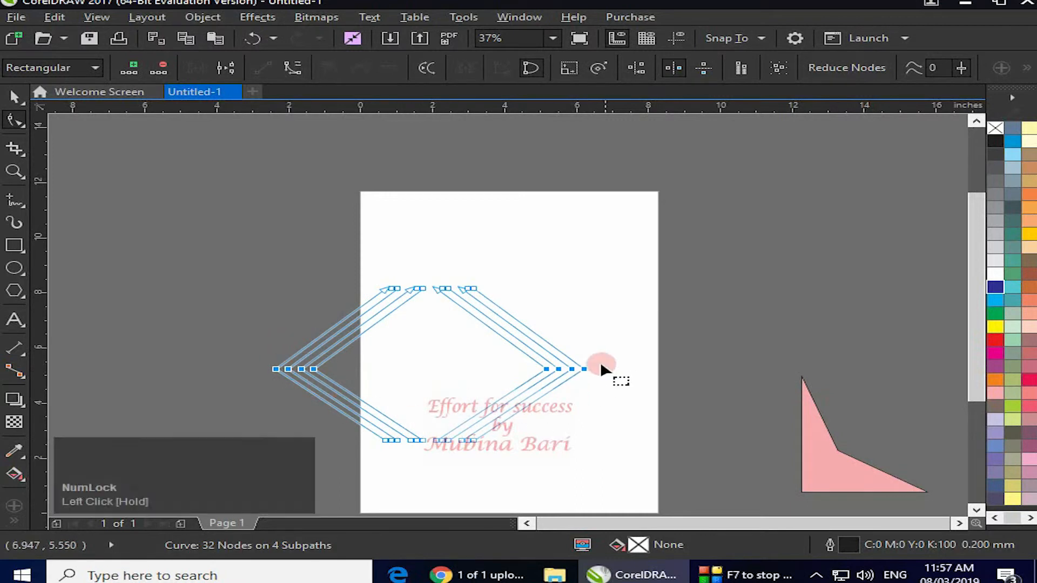
pyautogui.moveTo(584, 370); pyautogui.dragTo(372, 369)
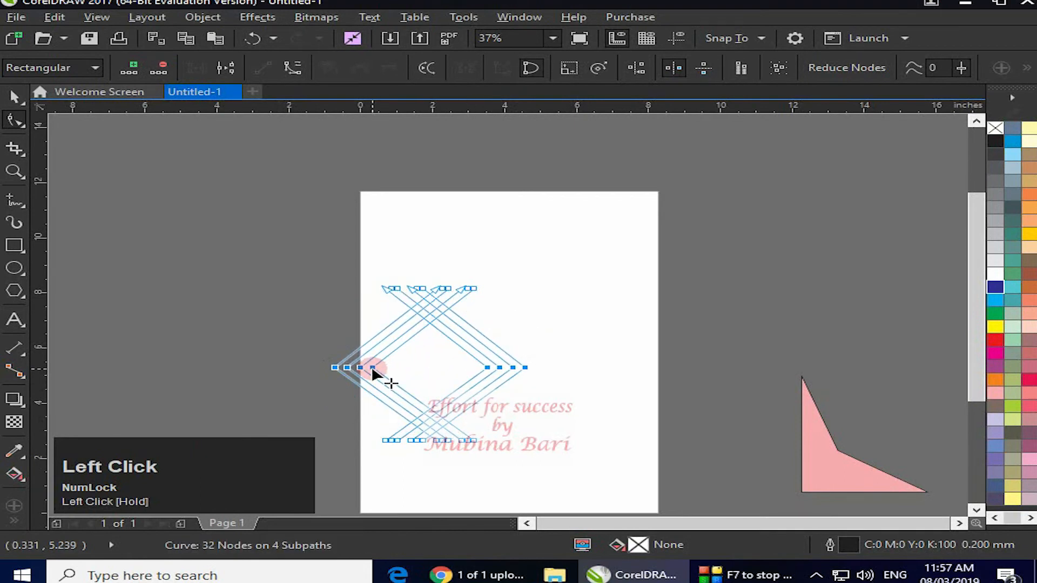
pyautogui.click(632, 431)
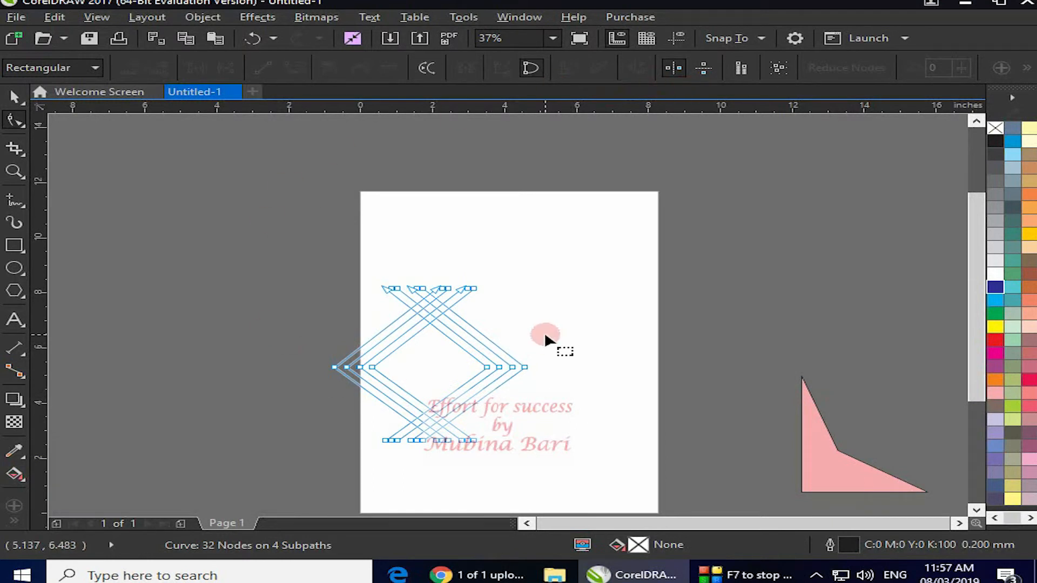
# Draw a horizontal bar about 4.67 × 0.51 in near the page's upper right and stack three evenly spaced copies below it
pyautogui.click(16, 245)
pyautogui.moveTo(567, 237); pyautogui.dragTo(735, 250)
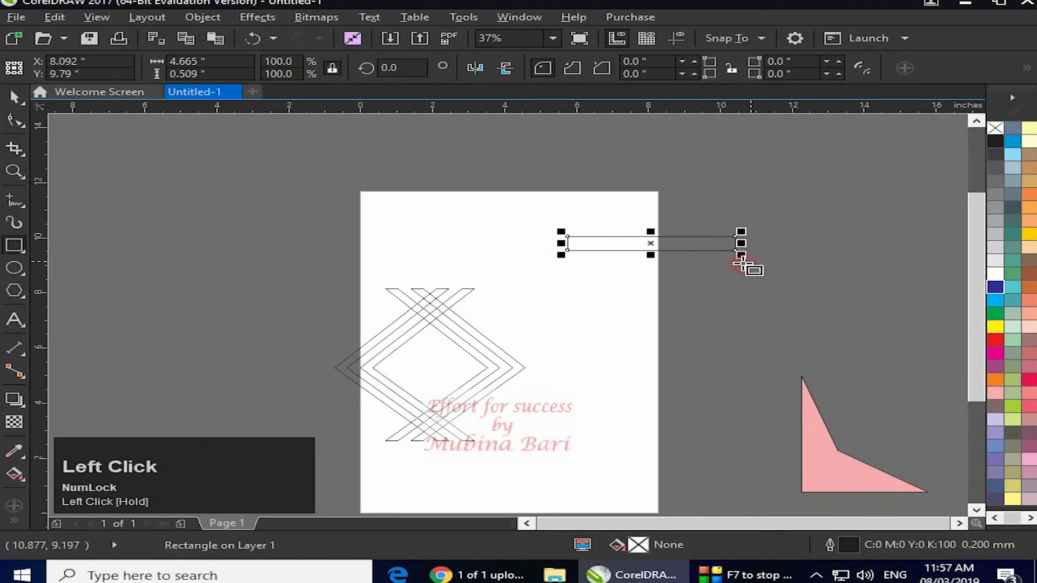
pyautogui.moveTo(650, 248); pyautogui.dragTo(651, 268)
pyautogui.hotkey('ctrl', 'r')
pyautogui.hotkey('ctrl', 'r')
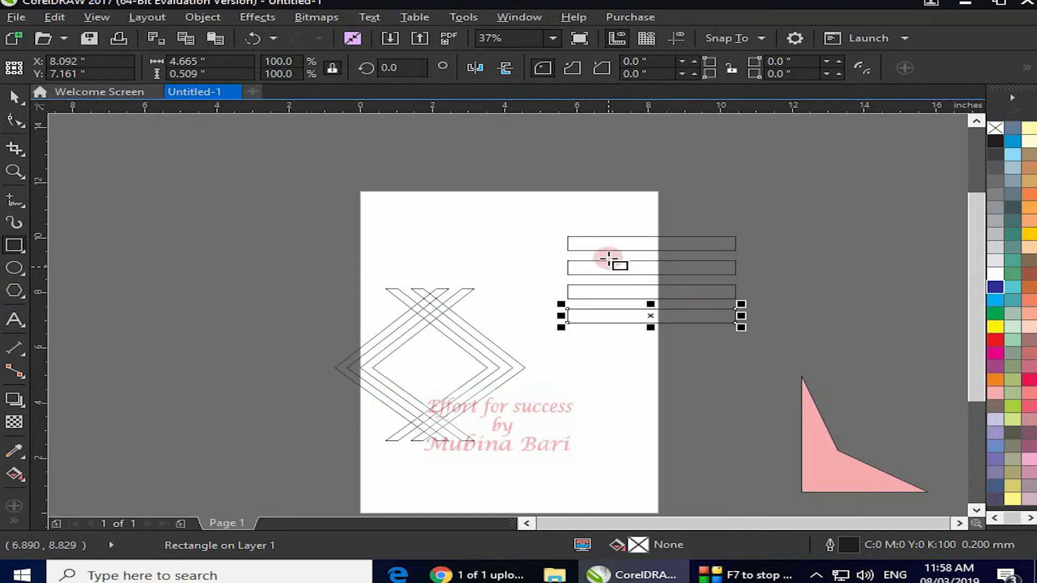
# Select all four horizontal bars and combine them into a single curve
pyautogui.moveTo(553, 215); pyautogui.dragTo(786, 335)
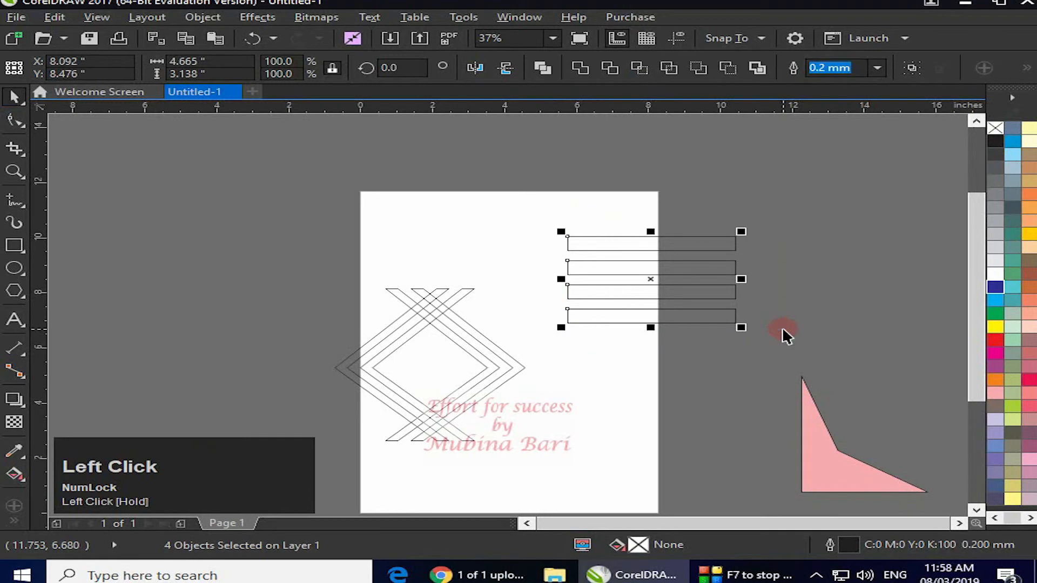
pyautogui.click(542, 68)
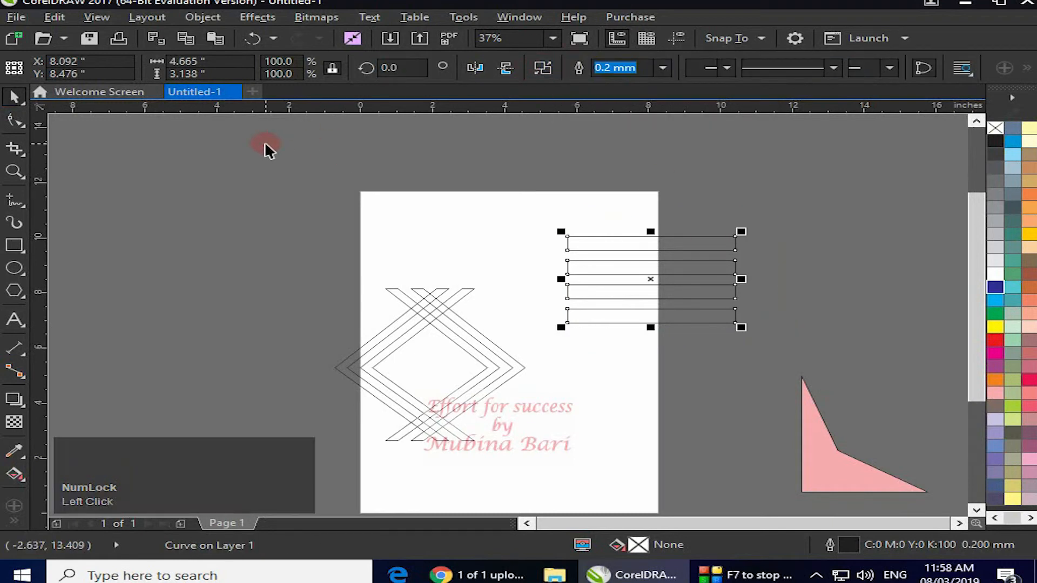
pyautogui.hotkey('ctrl', 'q')
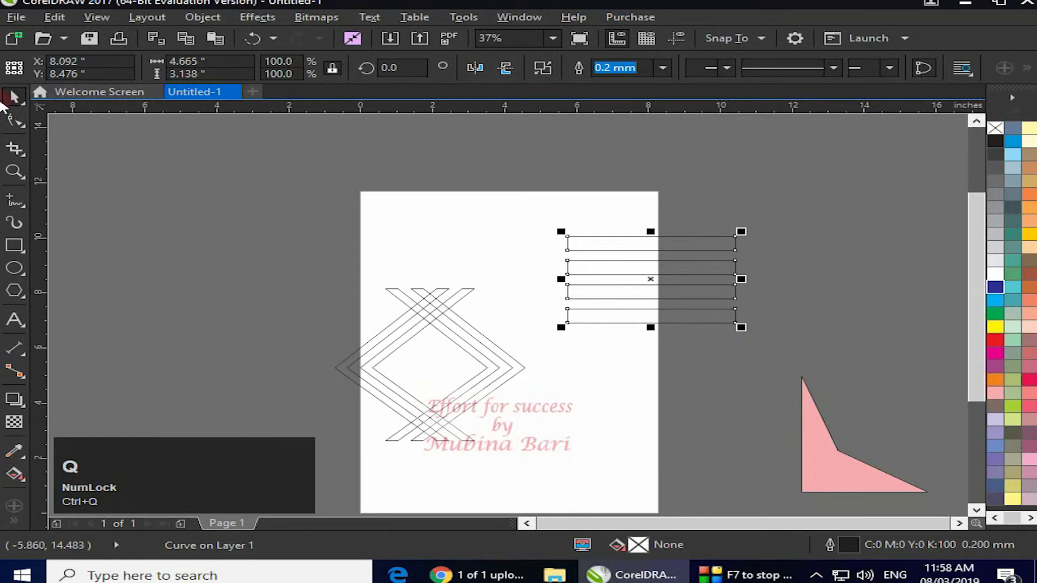
# Select all nodes of the combined horizontal bars with the Shape tool and add a midpoint node to every segment
pyautogui.click(22, 121)
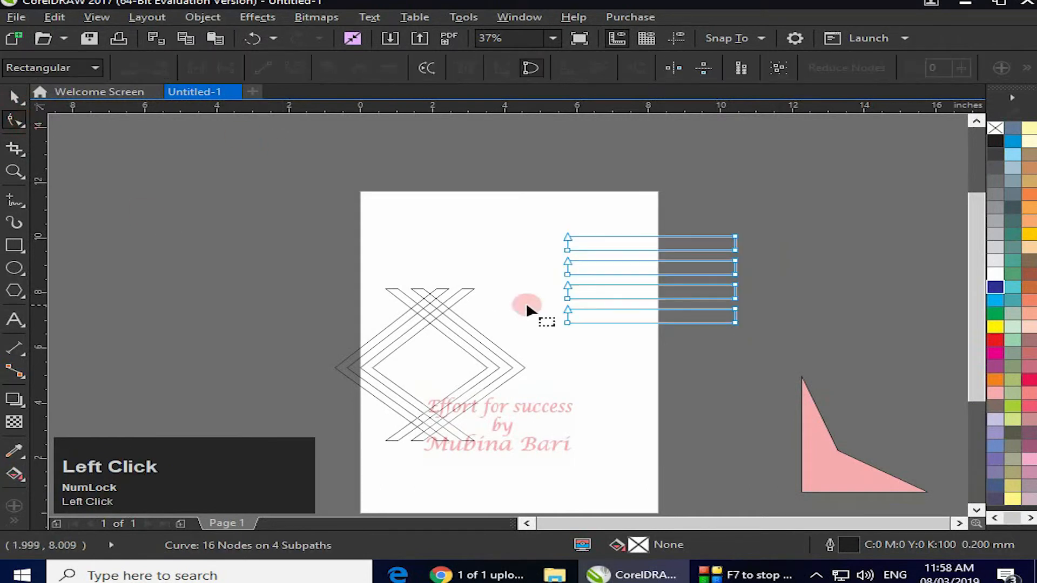
pyautogui.moveTo(550, 214); pyautogui.dragTo(765, 323)
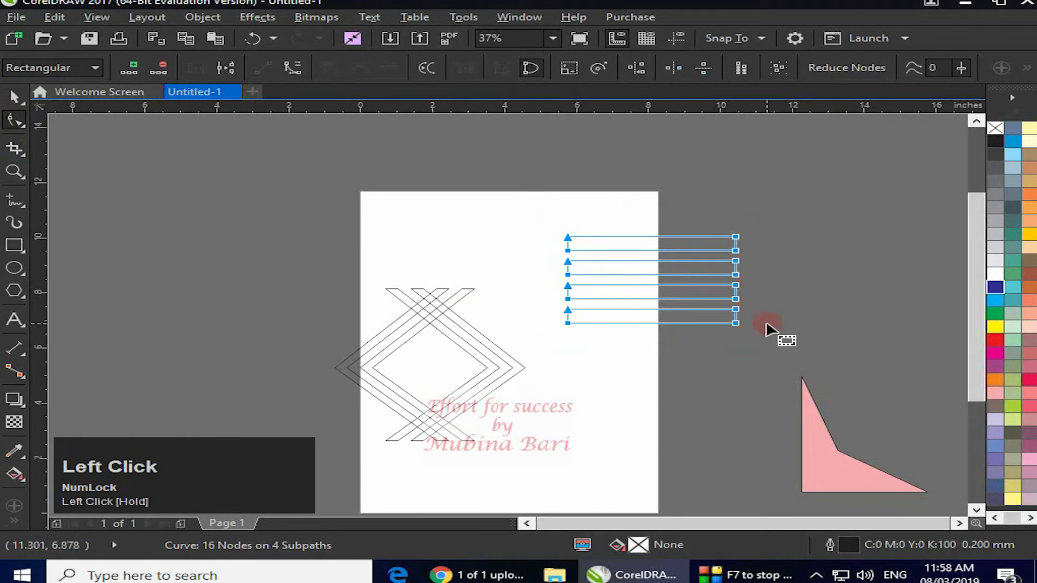
pyautogui.click(131, 66)
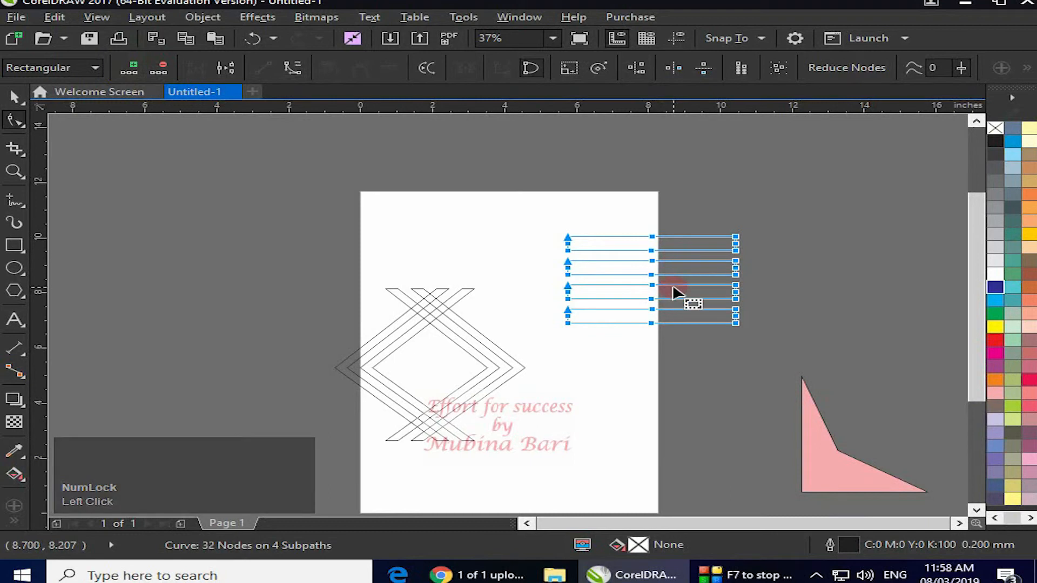
# Select the horizontal bars' mid-length nodes, enable Reflect Nodes Vertically, and pull the lowest node down about 3 in
pyautogui.moveTo(634, 218); pyautogui.dragTo(668, 352)
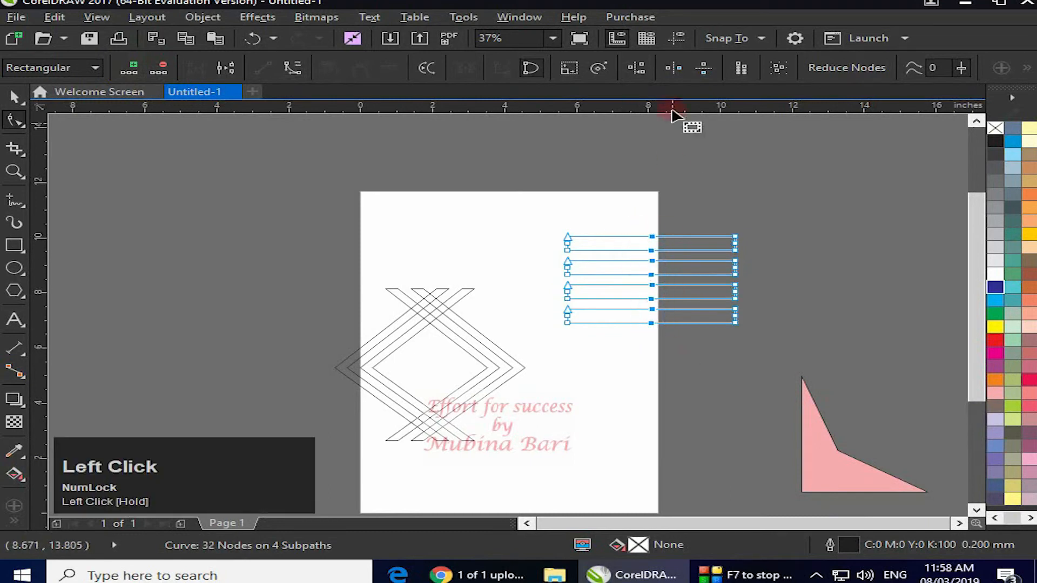
pyautogui.click(703, 68)
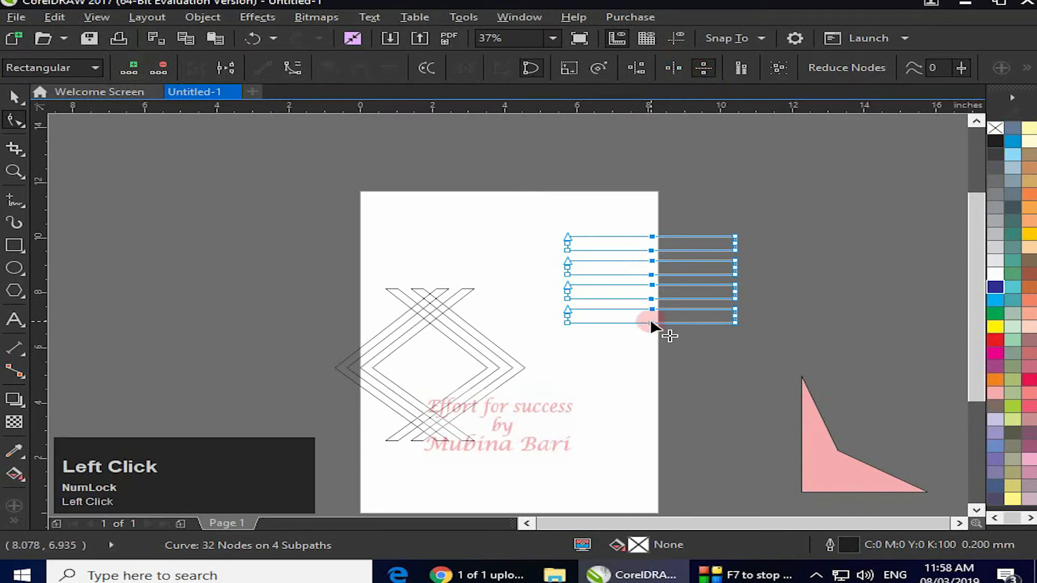
pyautogui.moveTo(650, 324); pyautogui.dragTo(646, 408)
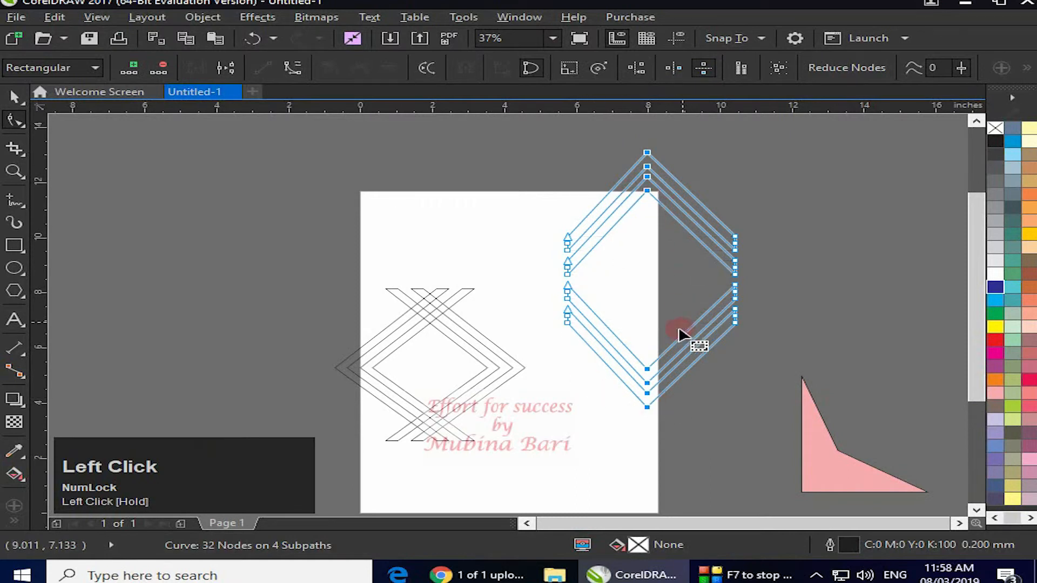
# Move the lowest reflected node about 5.3 in right and 7.4 in up so the bars cross past their right ends
pyautogui.moveTo(648, 408); pyautogui.dragTo(844, 204)
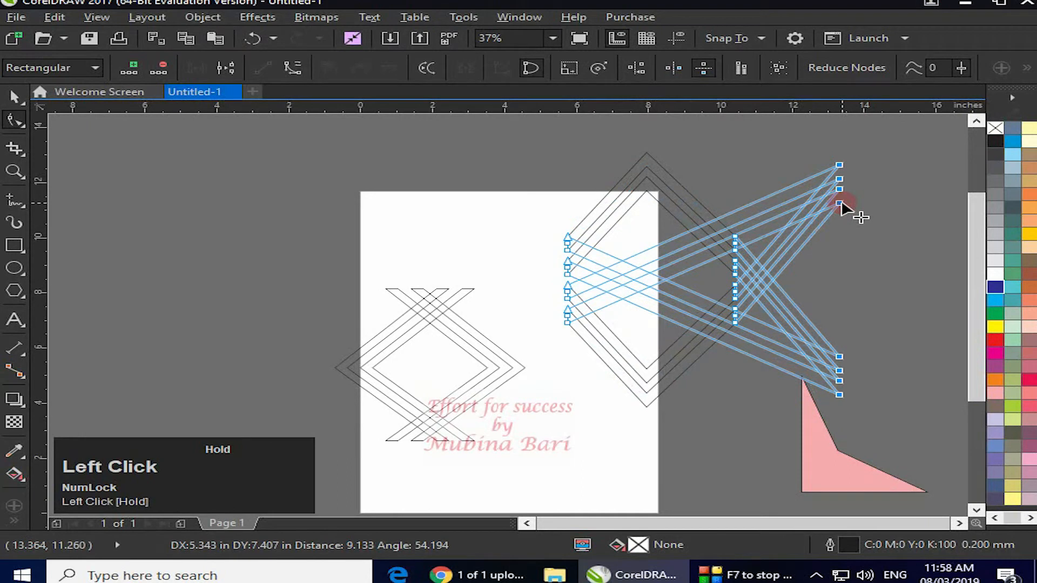
pyautogui.moveTo(842, 204); pyautogui.dragTo(843, 205)
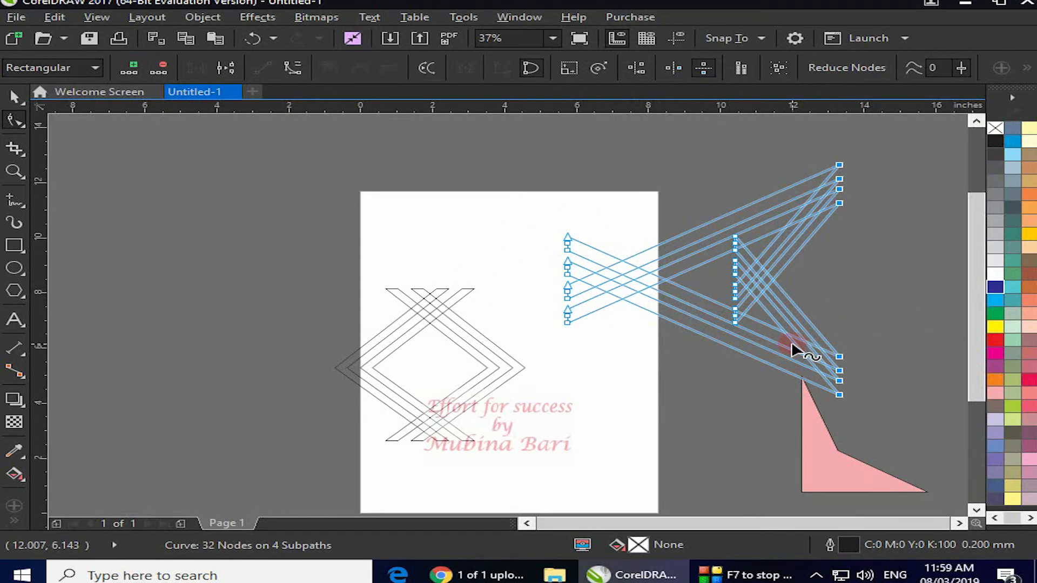
pyautogui.click(591, 161)
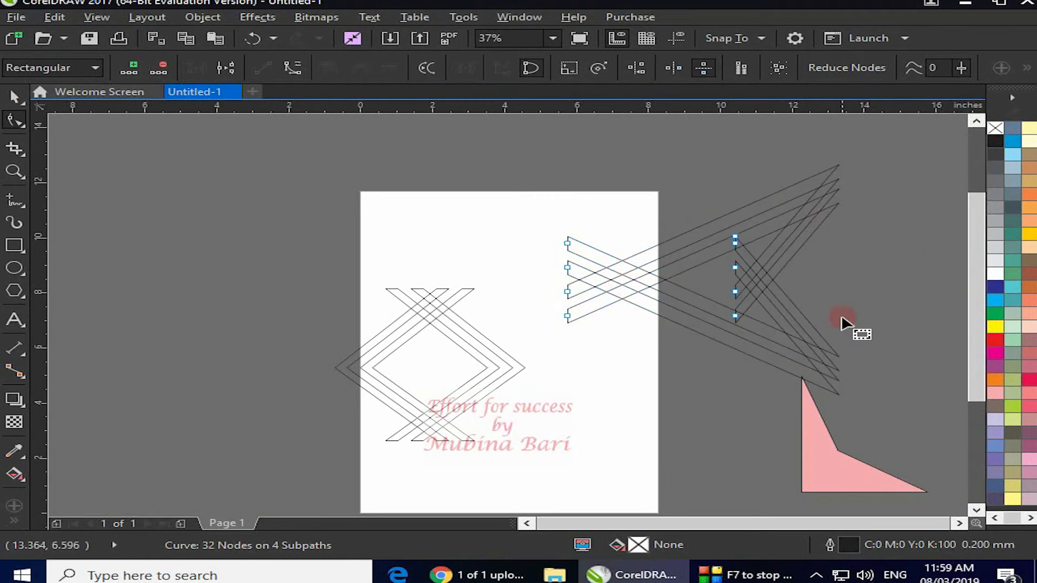
# Fill the crossed horizontal bars with red and the crossed vertical bars with green (C:40 M:0 Y:100 K:0)
pyautogui.click(993, 338)
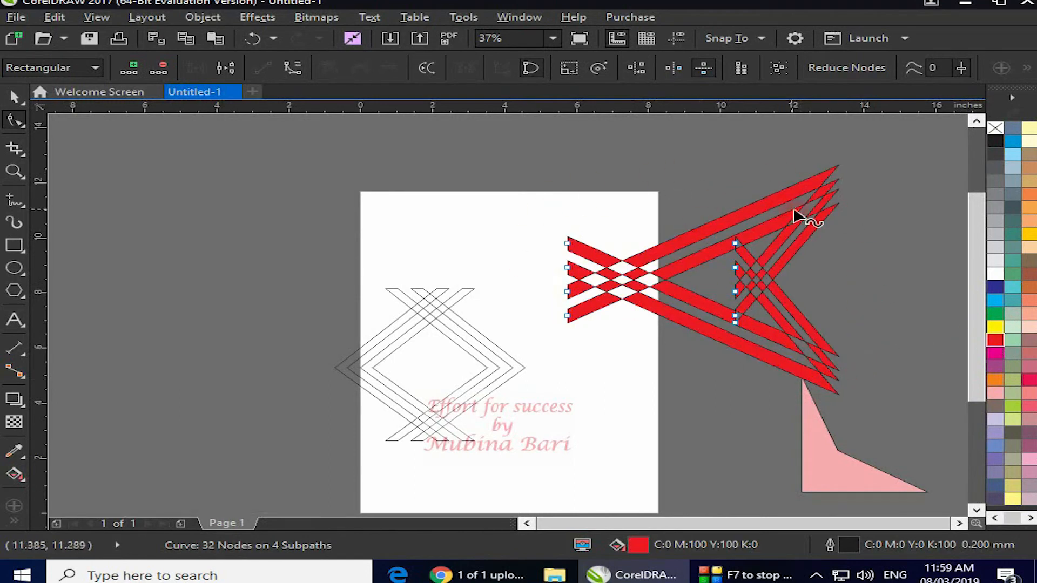
pyautogui.click(485, 382)
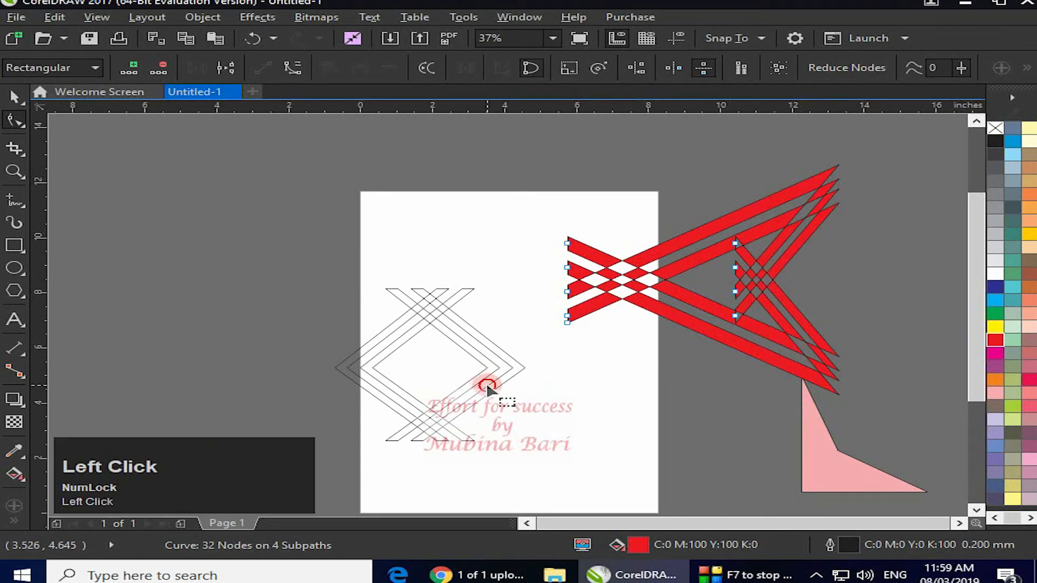
pyautogui.click(1012, 405)
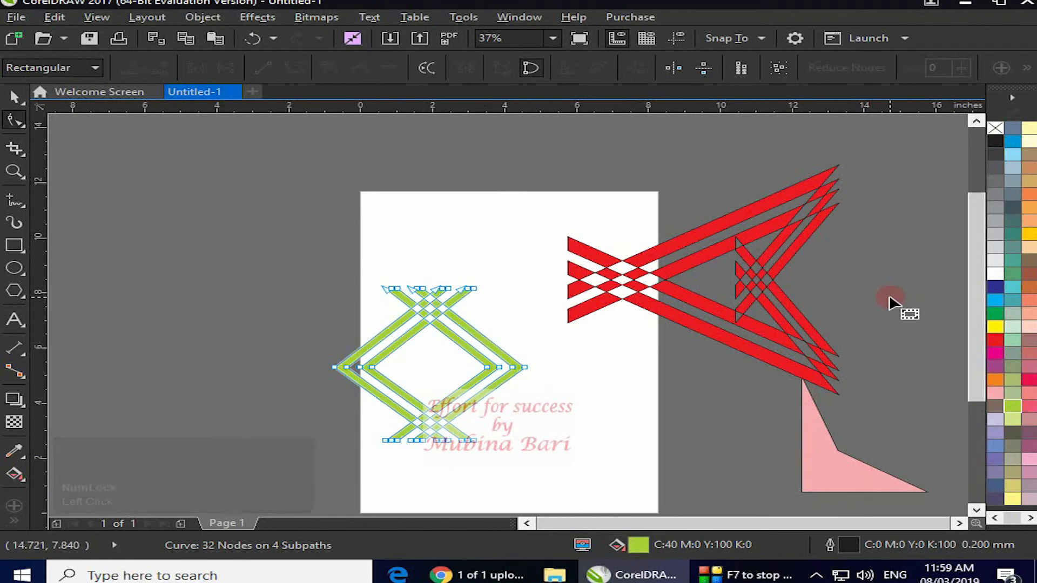
# Delete the red and green bar shapes from the drawing
pyautogui.click(14, 98)
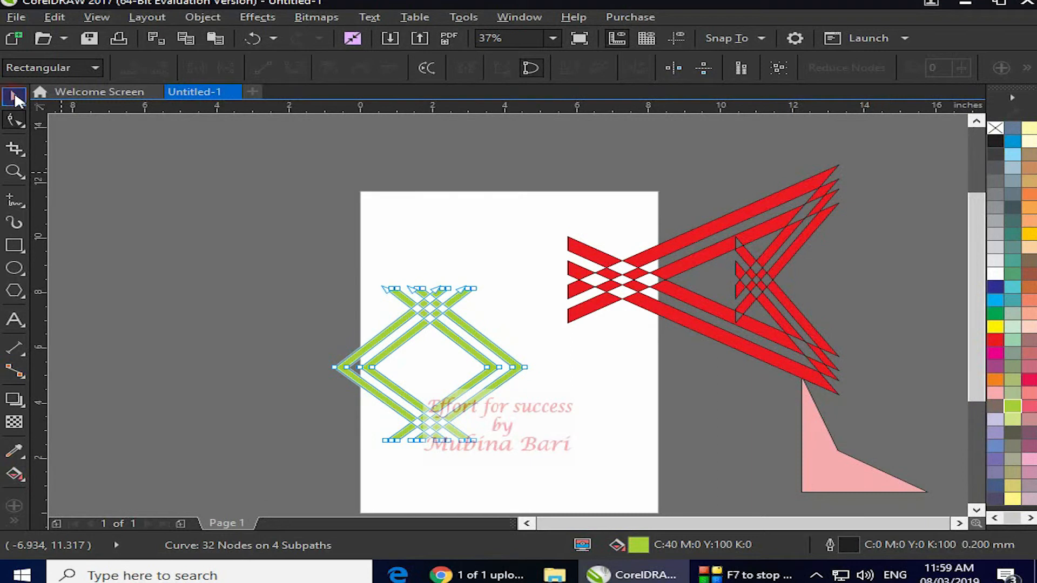
pyautogui.click(624, 293)
pyautogui.press('Delete')
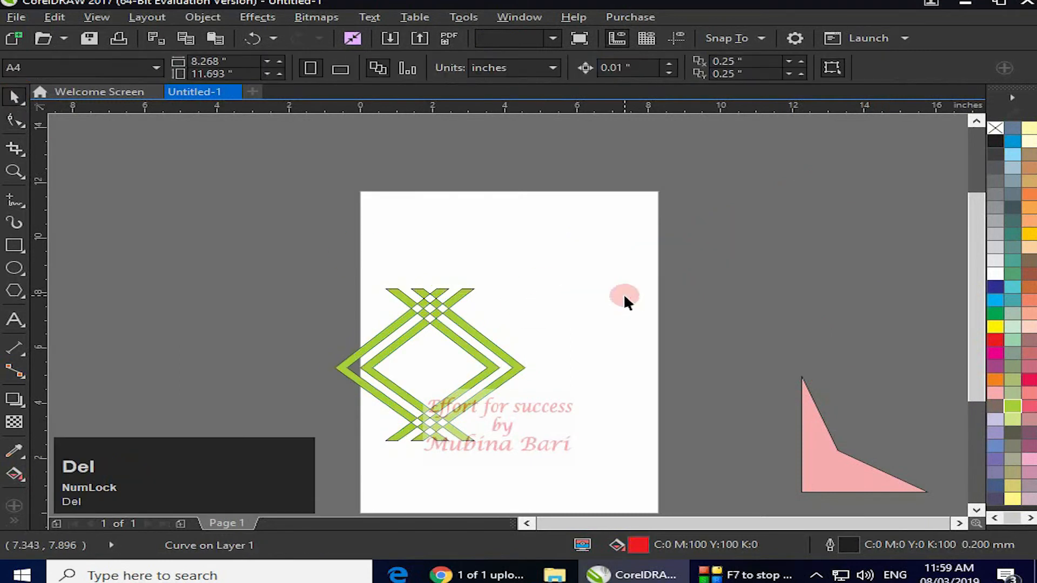
pyautogui.click(406, 319)
pyautogui.press('Delete')
# Draw an ellipse about 3.14 × 3.65 in on the page's left side, turn it into an open arc, and place a copy to its right
pyautogui.press('F7')
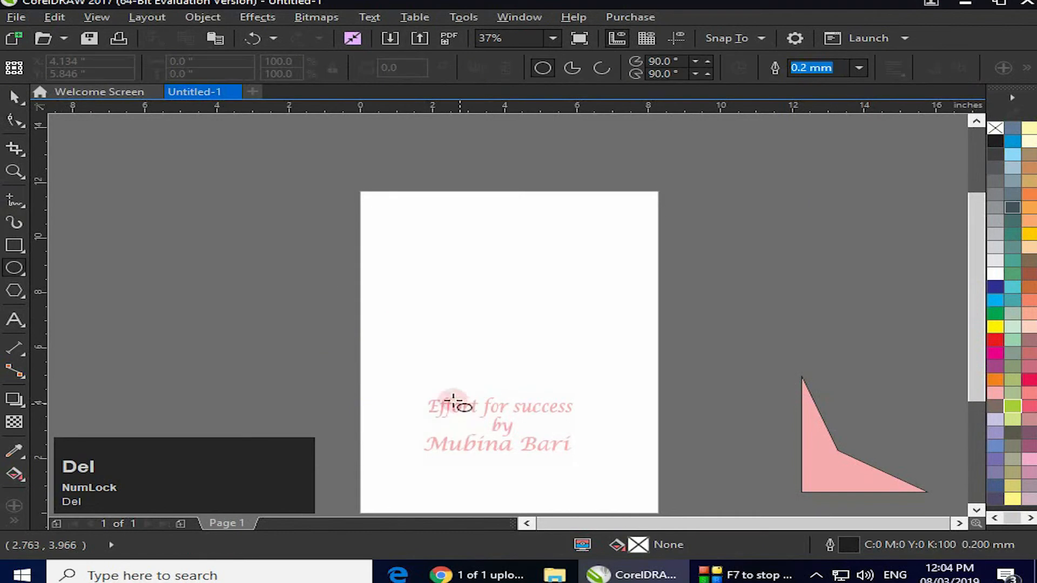
pyautogui.moveTo(375, 320); pyautogui.dragTo(494, 422)
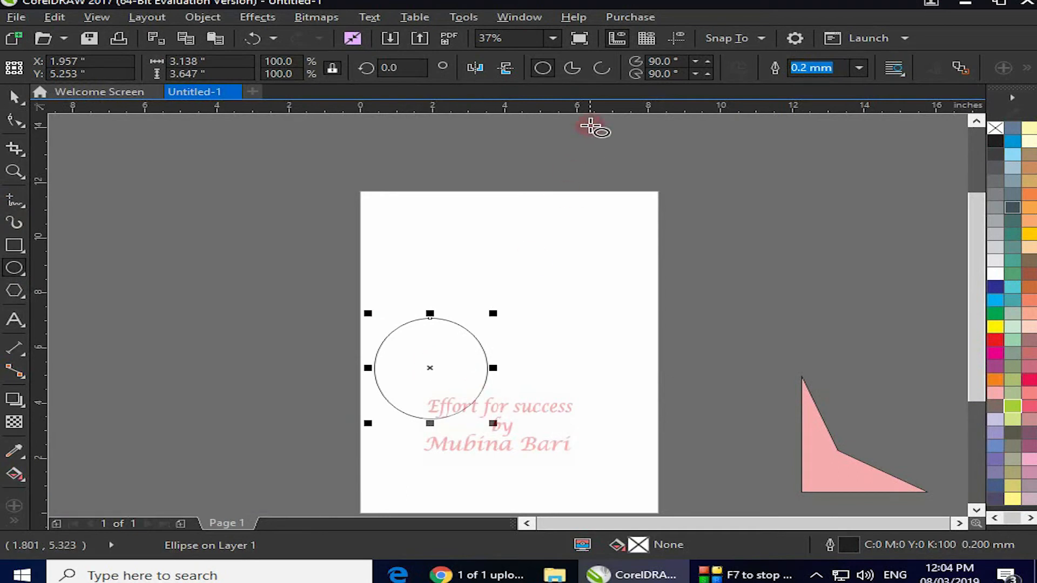
pyautogui.click(603, 69)
pyautogui.moveTo(404, 357); pyautogui.dragTo(550, 362)
pyautogui.rightClick(549, 362)
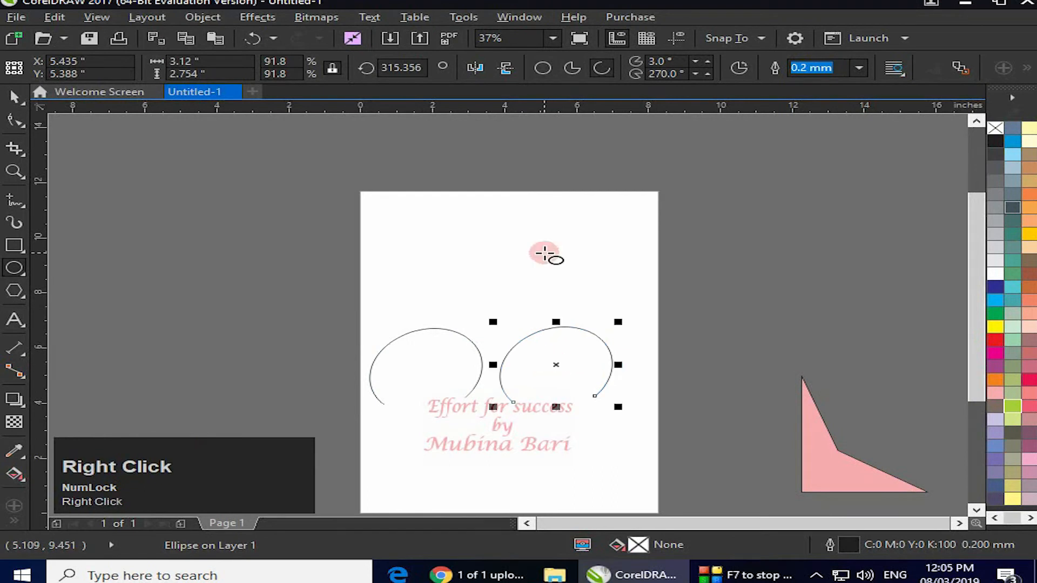
pyautogui.click(541, 252)
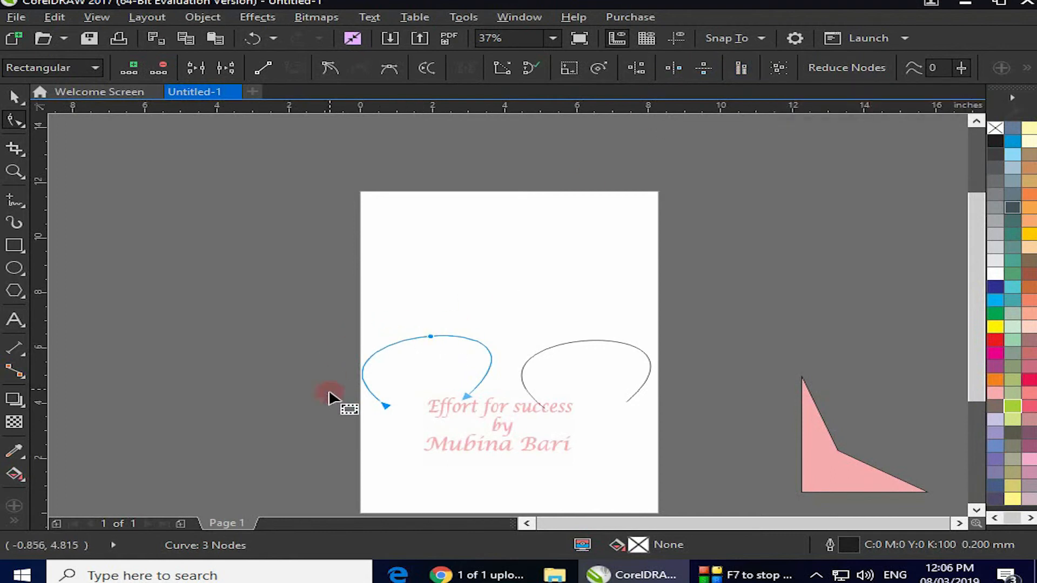
# Enable Elastic mode for the right arc, select all its nodes, and make them symmetrical
pyautogui.click(589, 341)
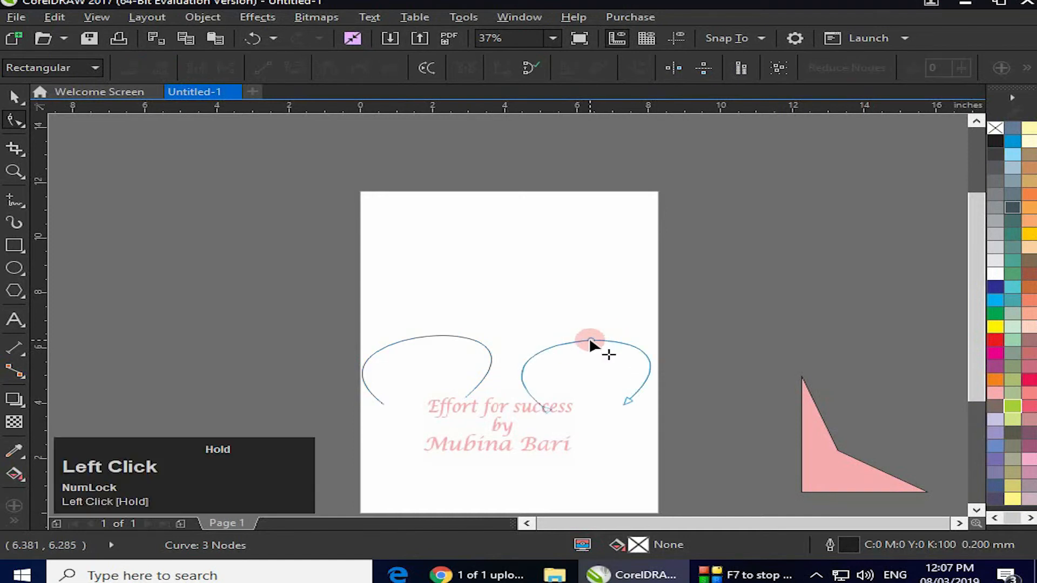
pyautogui.click(740, 68)
pyautogui.moveTo(502, 325); pyautogui.dragTo(690, 436)
pyautogui.click(388, 68)
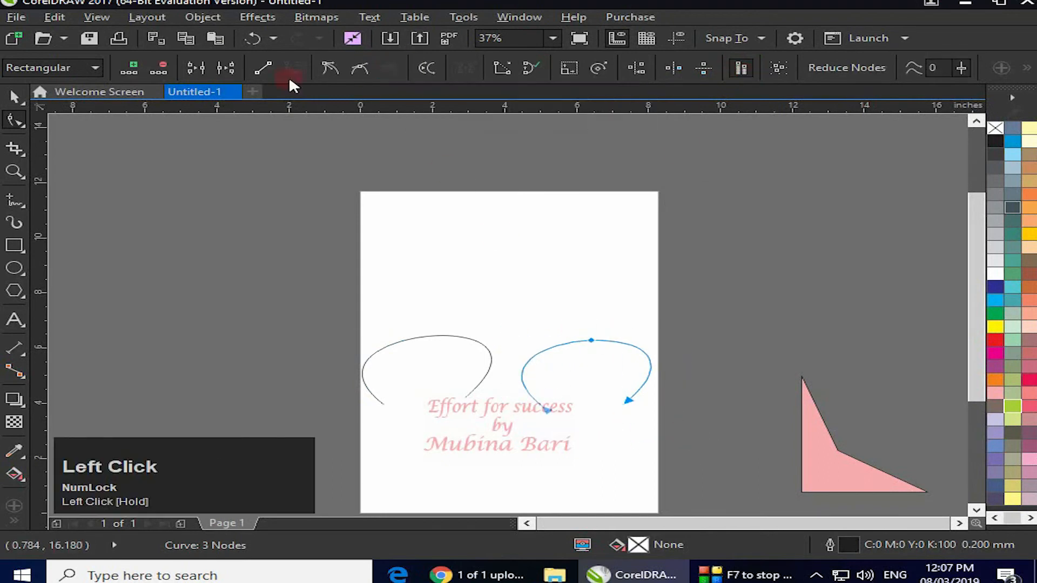
# Select only the right arc's top node and pull it up about 3.5 in with Elastic mode on
pyautogui.click(739, 68)
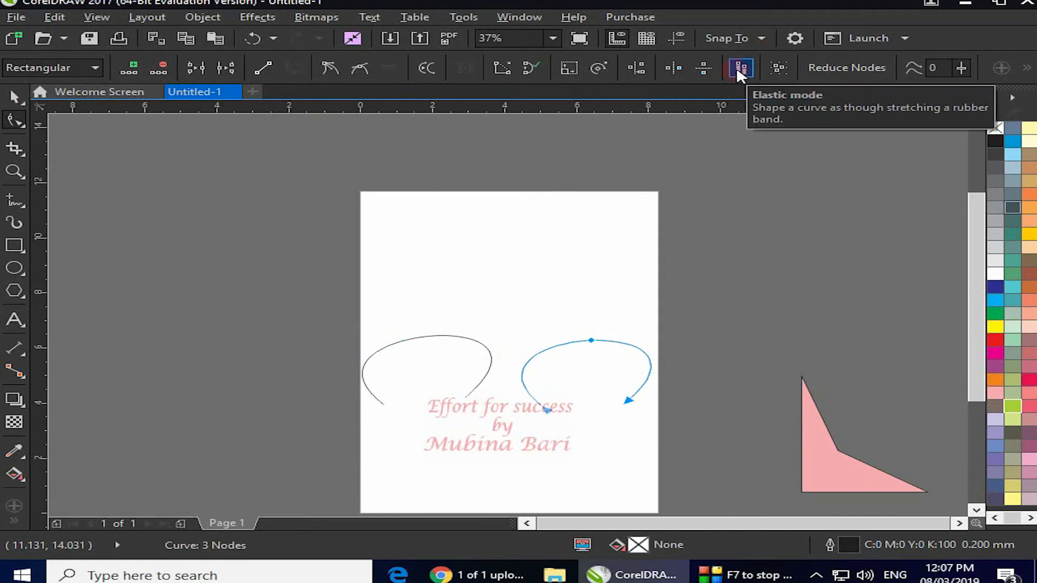
pyautogui.click(593, 341)
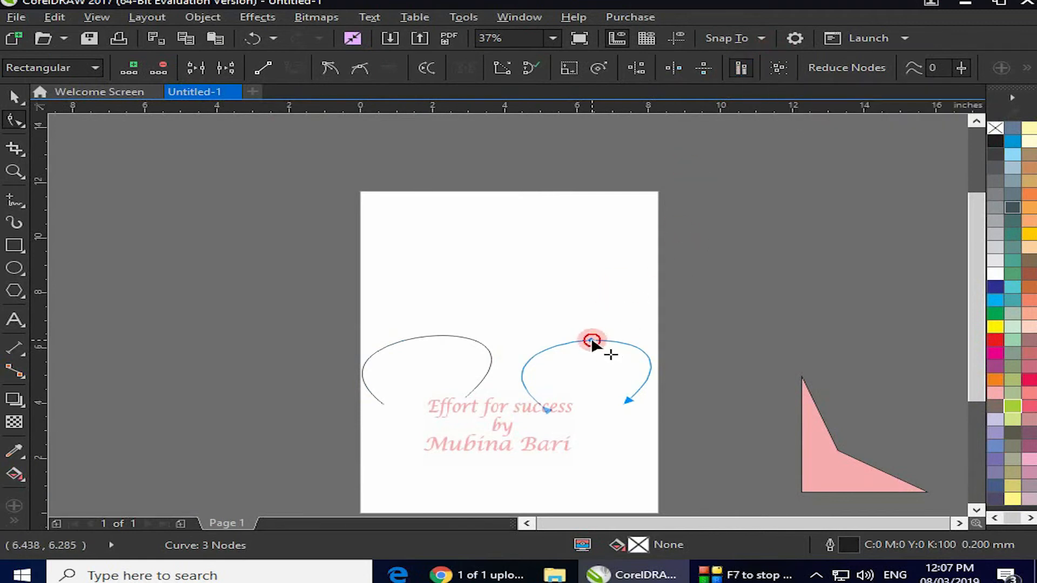
pyautogui.doubleClick(591, 341)
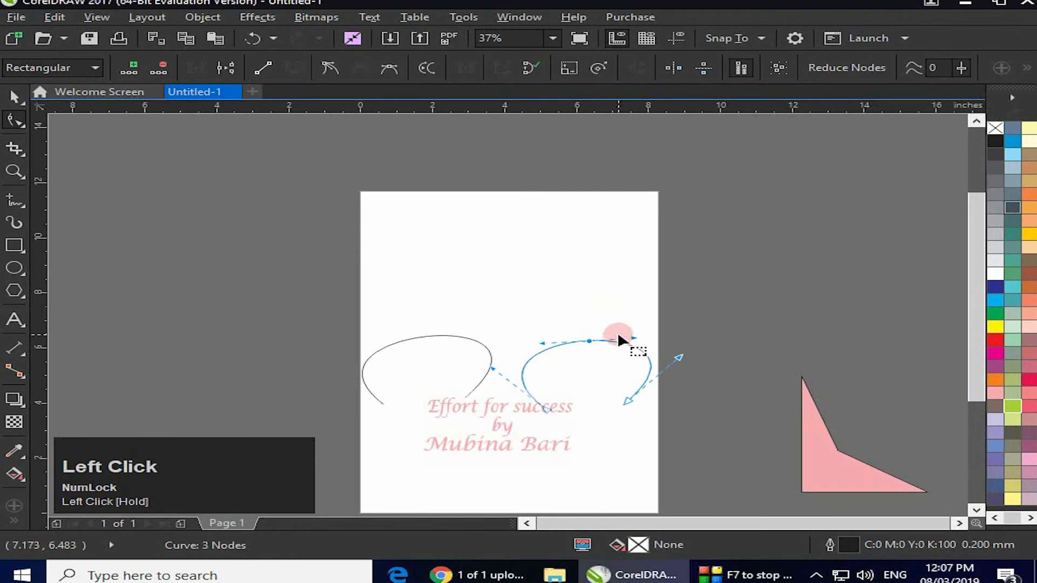
pyautogui.moveTo(632, 337); pyautogui.dragTo(596, 241)
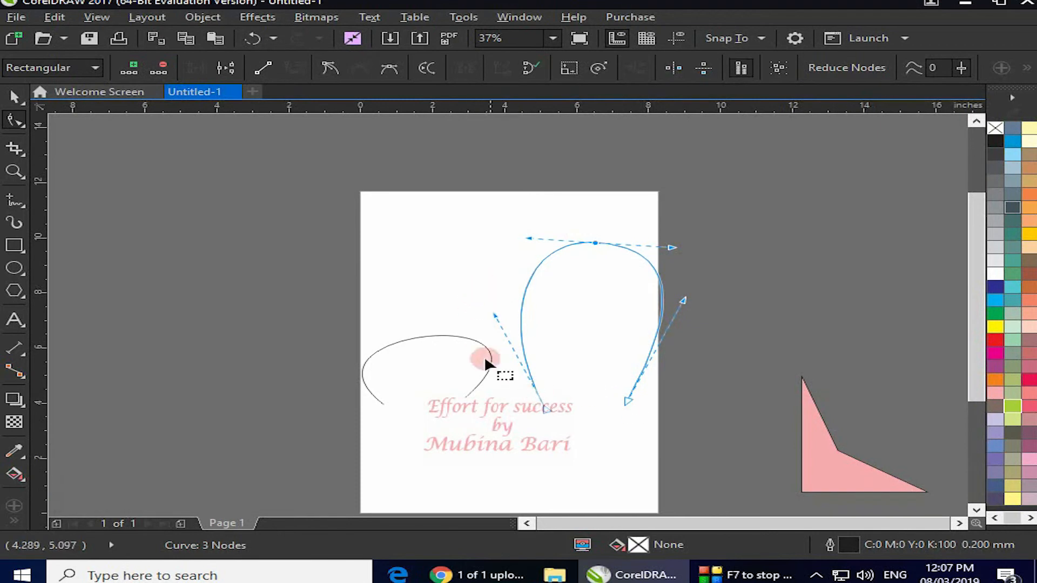
# Select all nodes of the left arc and make them symmetrical
pyautogui.click(435, 334)
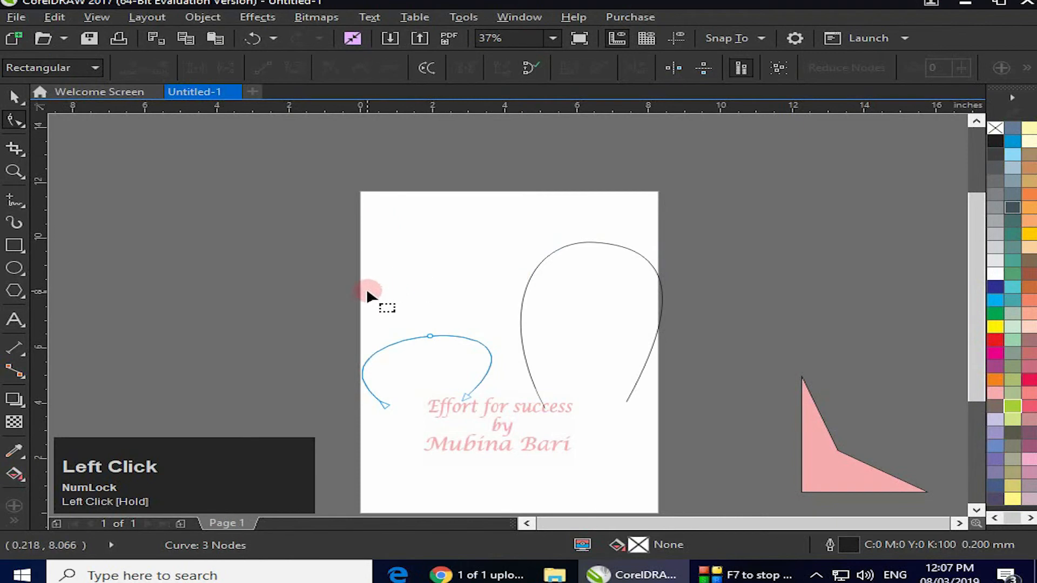
pyautogui.moveTo(350, 322); pyautogui.dragTo(505, 413)
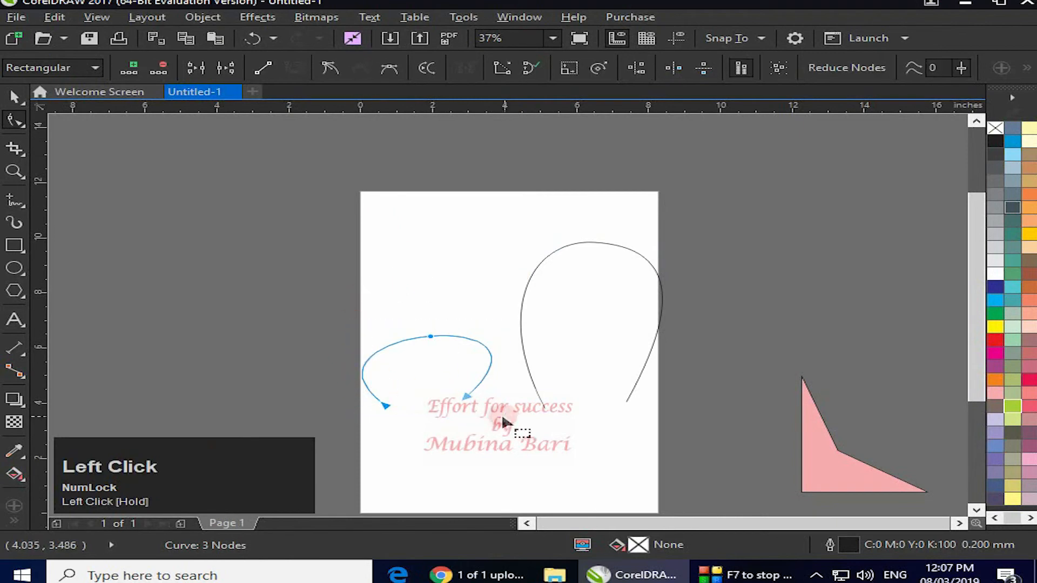
pyautogui.click(390, 68)
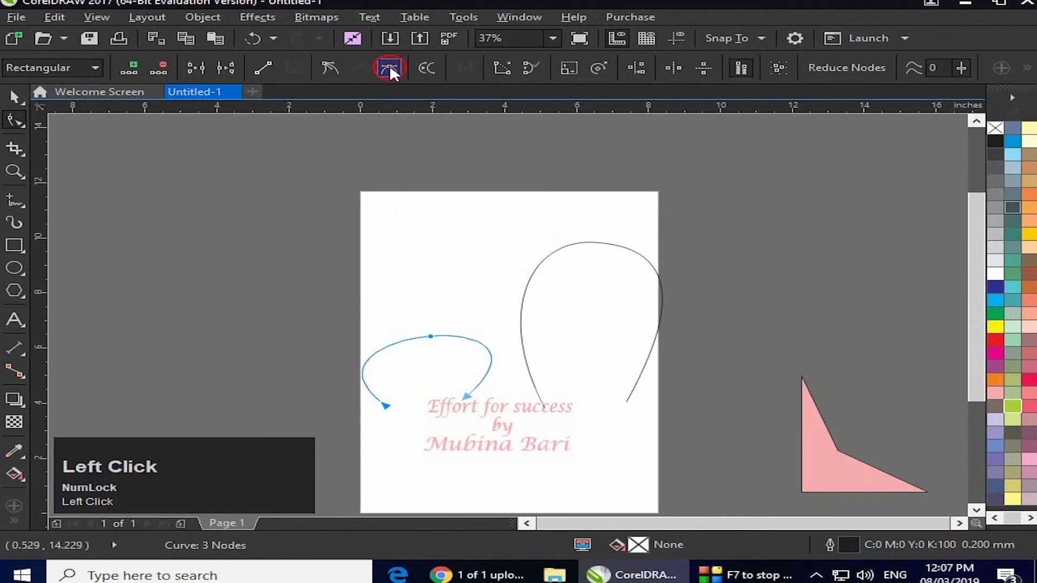
# Stretch the left arc's top node up about 3.4 in, and raise the right arc's top node about 1.9 in
pyautogui.moveTo(430, 337); pyautogui.dragTo(424, 244)
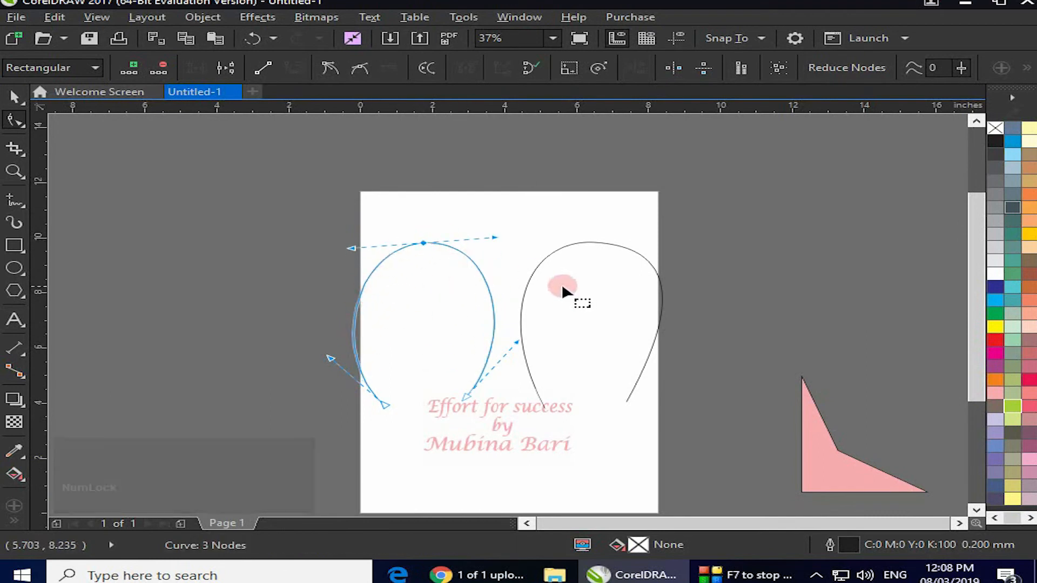
pyautogui.click(600, 239)
pyautogui.moveTo(596, 242)
pyautogui.mouseDown()
pyautogui.moveTo(589, 202)
pyautogui.moveTo(584, 355)
pyautogui.moveTo(608, 171)
pyautogui.moveTo(579, 267)
pyautogui.moveTo(598, 348)
pyautogui.moveTo(609, 245)
pyautogui.moveTo(756, 232)
pyautogui.moveTo(724, 238)
pyautogui.moveTo(618, 208)
pyautogui.moveTo(602, 256)
pyautogui.mouseUp()
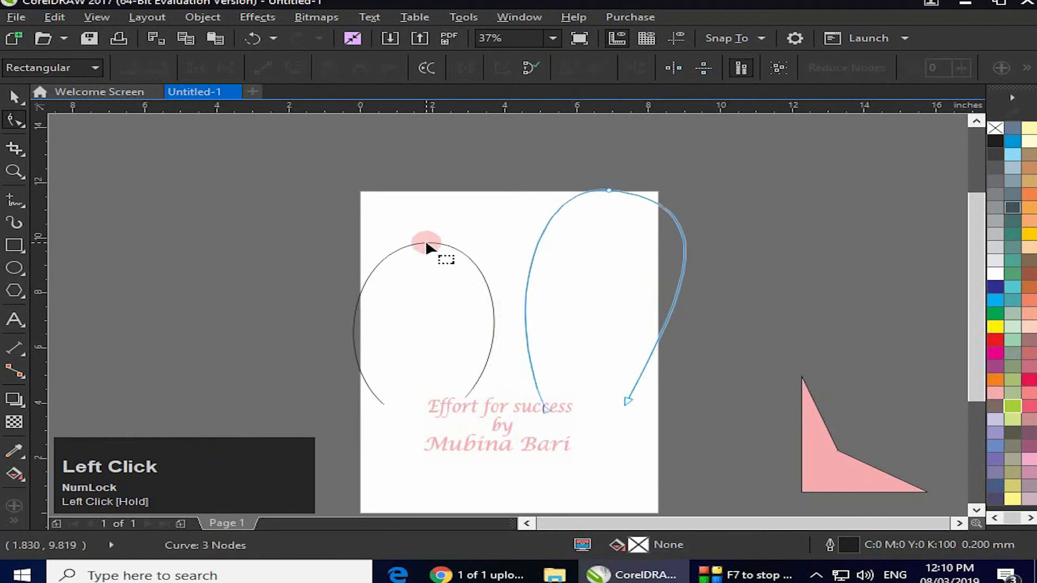
# Select the left arc and raise its top node about 1.9 in, level with the right arc's top
pyautogui.click(429, 243)
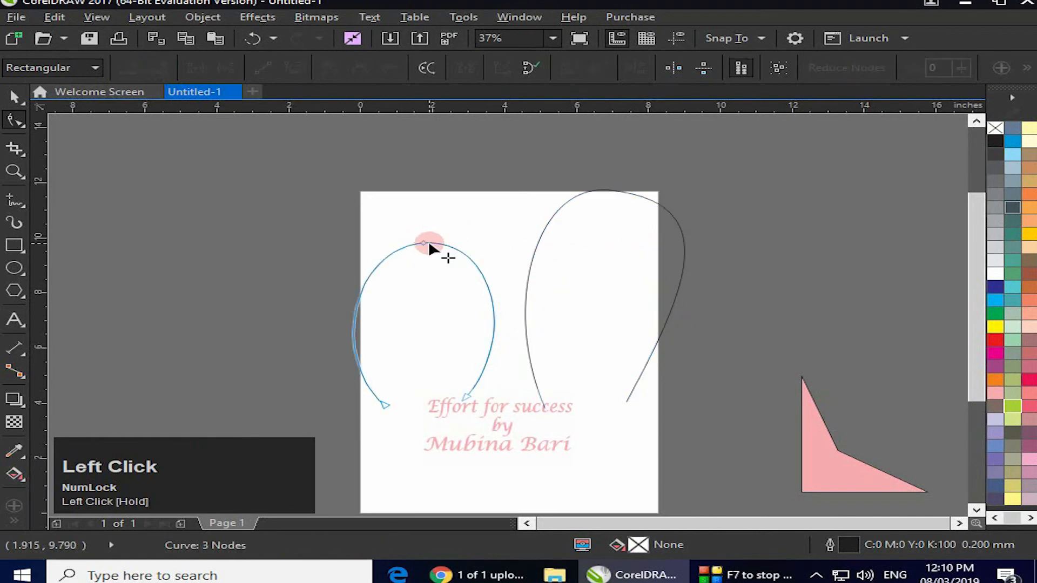
pyautogui.moveTo(296, 237); pyautogui.dragTo(497, 424)
pyautogui.moveTo(422, 244); pyautogui.dragTo(434, 192)
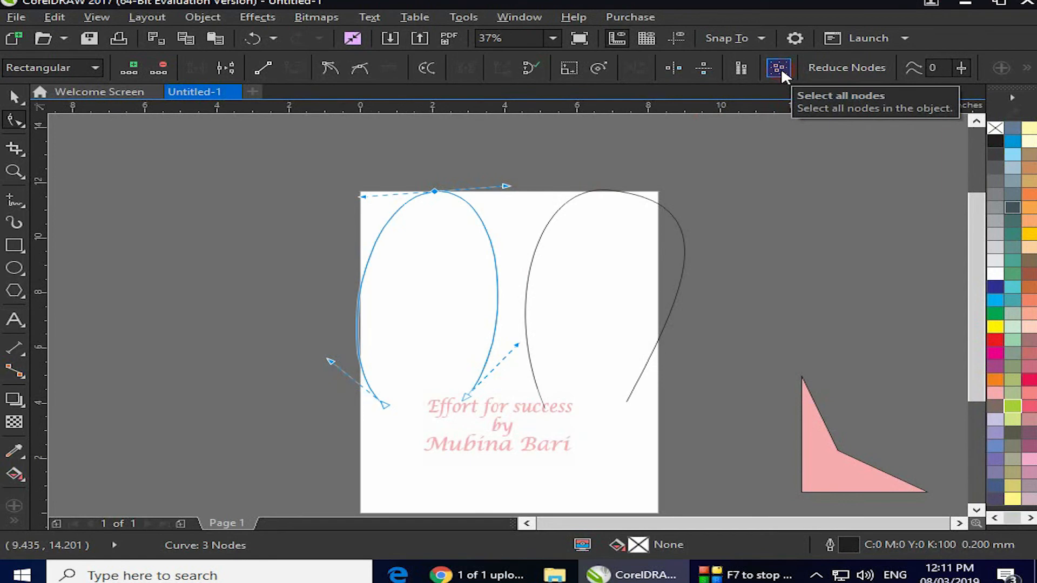
# Delete both arcs and draw a wavy freehand curve about 11.14 × 2.79 in across the middle of the page
pyautogui.moveTo(255, 158); pyautogui.dragTo(734, 434)
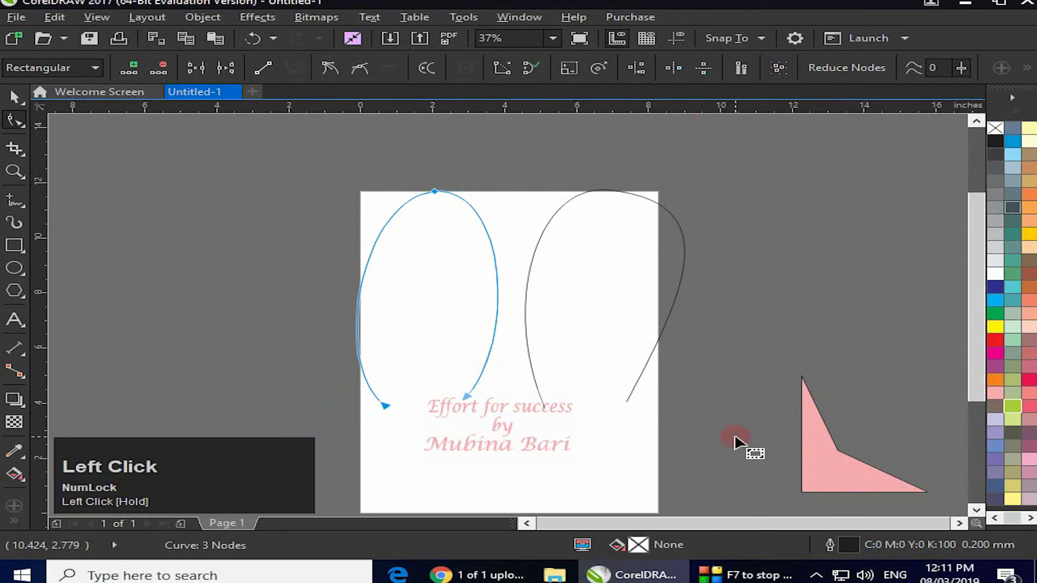
pyautogui.press('Delete')
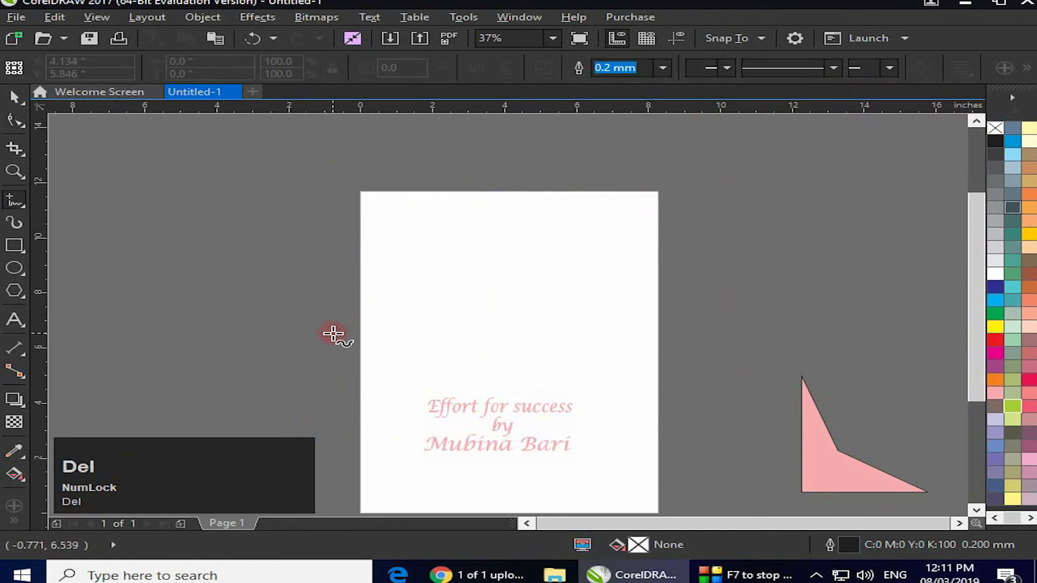
pyautogui.moveTo(332, 333)
pyautogui.mouseDown()
pyautogui.moveTo(329, 308)
pyautogui.moveTo(364, 280)
pyautogui.moveTo(412, 285)
pyautogui.moveTo(454, 346)
pyautogui.moveTo(521, 335)
pyautogui.moveTo(531, 307)
pyautogui.moveTo(618, 288)
pyautogui.moveTo(658, 352)
pyautogui.moveTo(710, 341)
pyautogui.moveTo(730, 284)
pyautogui.mouseUp()
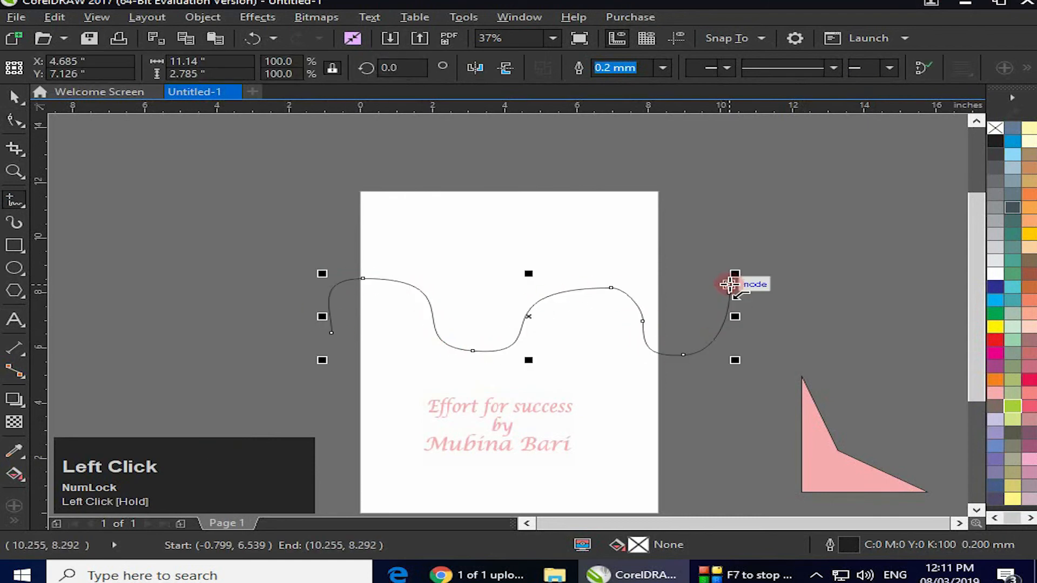
# Convert the wavy line to curves and select all its nodes with the Shape tool
pyautogui.hotkey('ctrl', 'q')
pyautogui.click(12, 120)
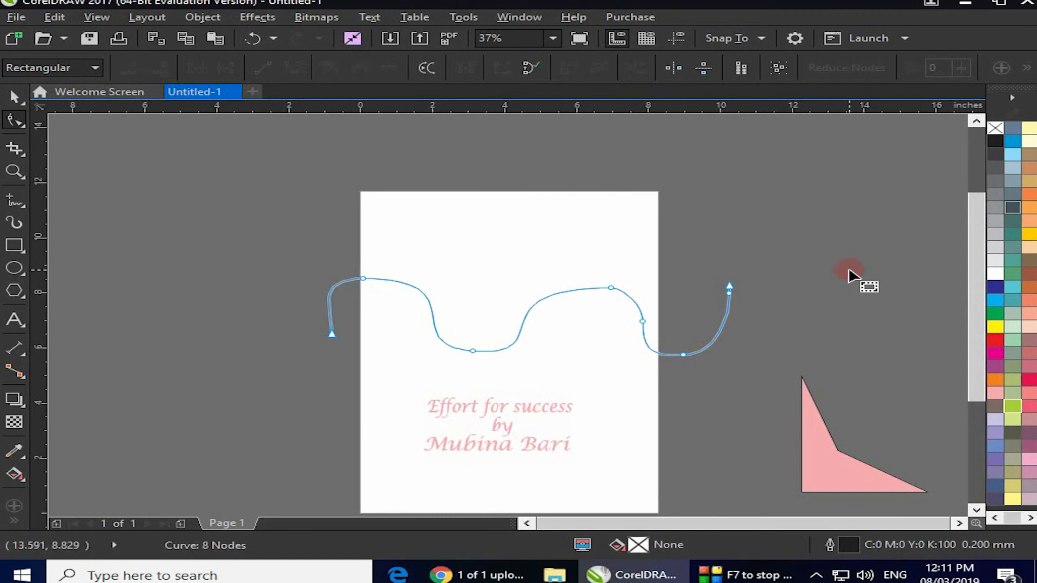
pyautogui.click(702, 349)
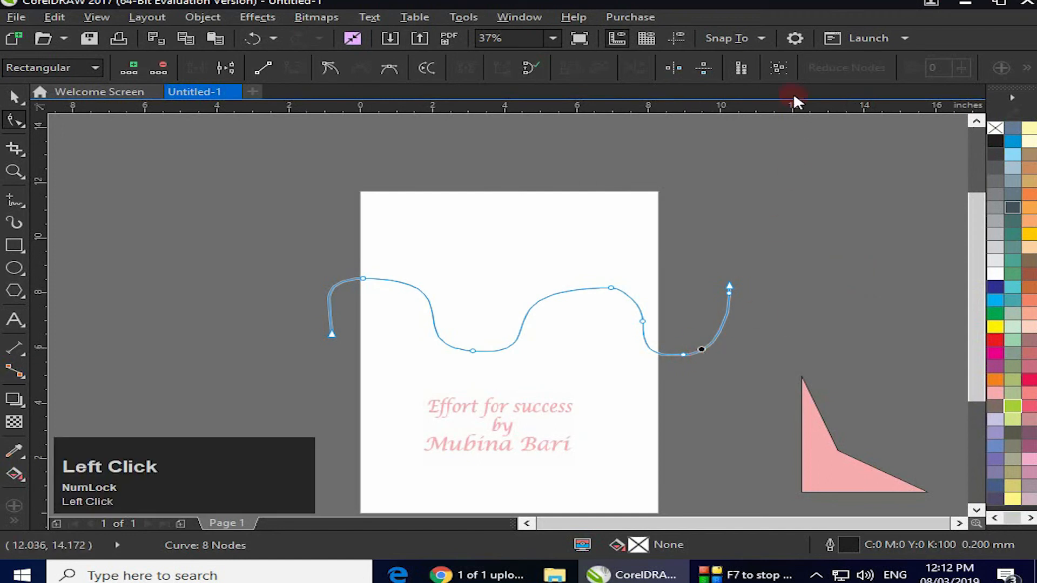
pyautogui.click(778, 69)
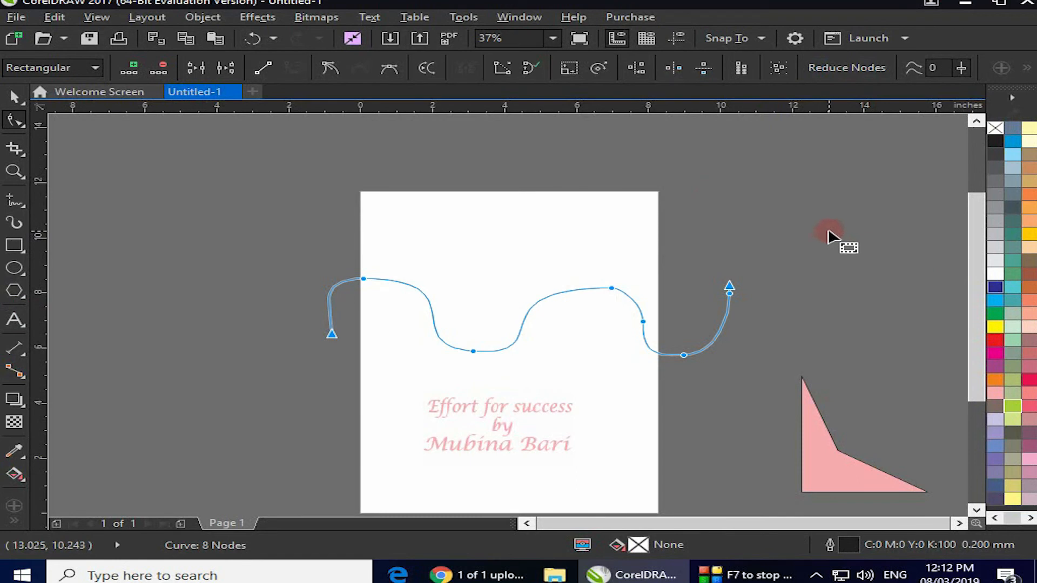
# Draw a freehand zigzag line of five straight segments, about 6.4 in wide, above the wavy curve's left part
pyautogui.click(14, 202)
pyautogui.click(290, 246)
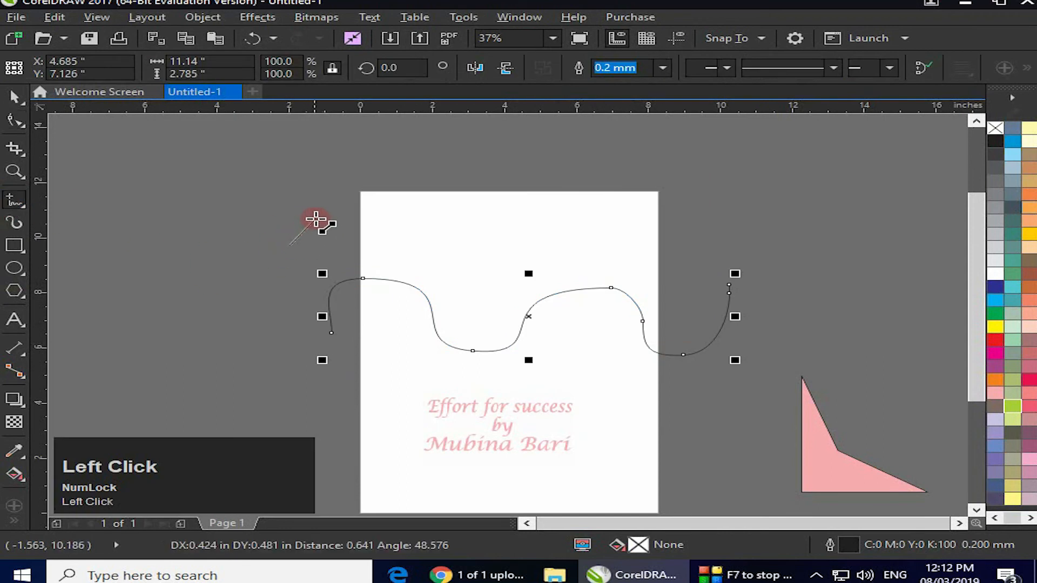
pyautogui.click(336, 198)
pyautogui.click(337, 199)
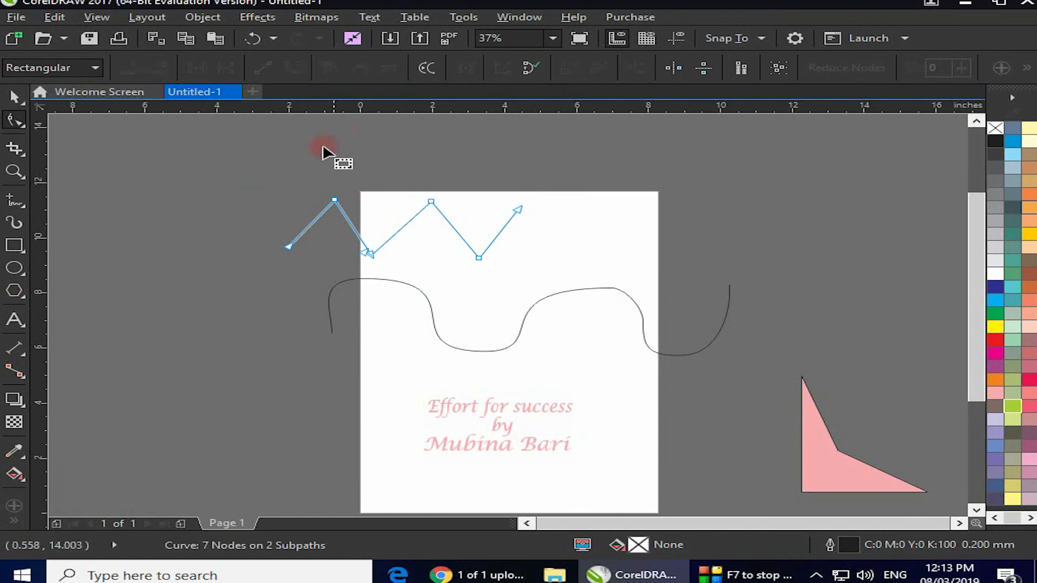
# Add six extra nodes along the zigzag's segments: two on the first segment and one on each of the other four
pyautogui.click(314, 220)
pyautogui.click(314, 221)
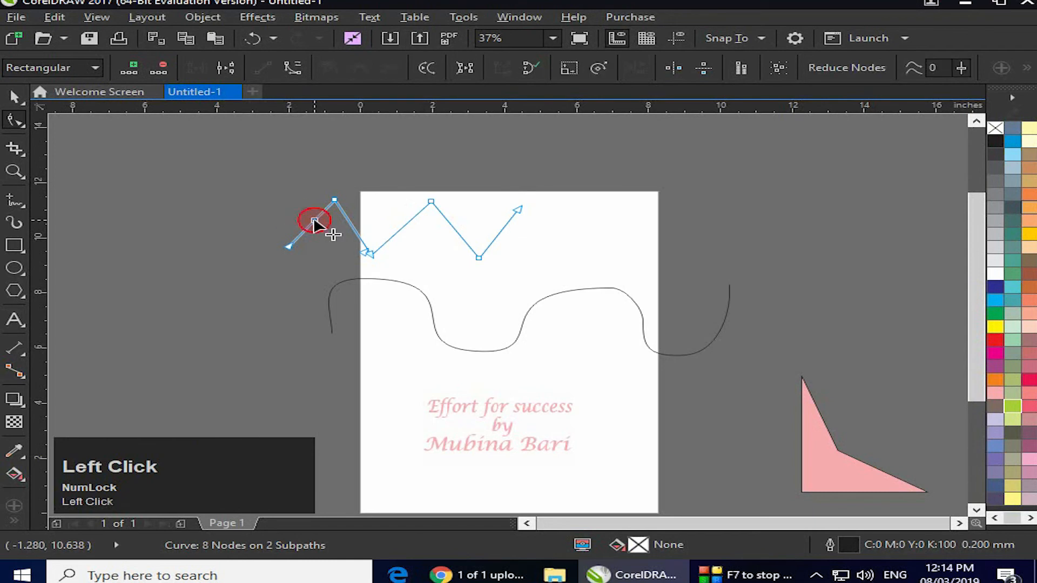
pyautogui.doubleClick(303, 232)
pyautogui.click(345, 216)
pyautogui.doubleClick(348, 221)
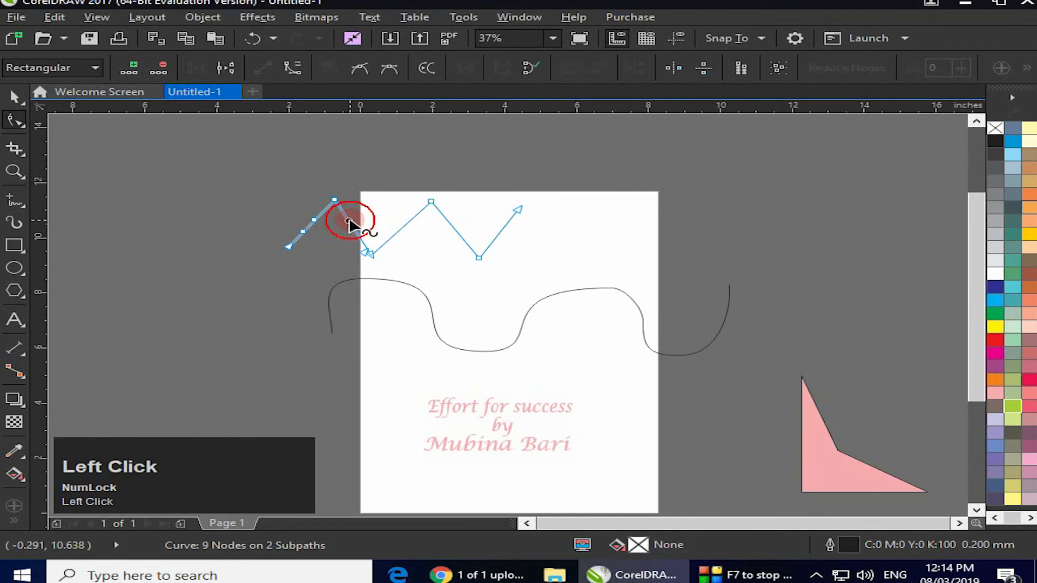
pyautogui.doubleClick(395, 230)
pyautogui.doubleClick(453, 225)
pyautogui.doubleClick(496, 233)
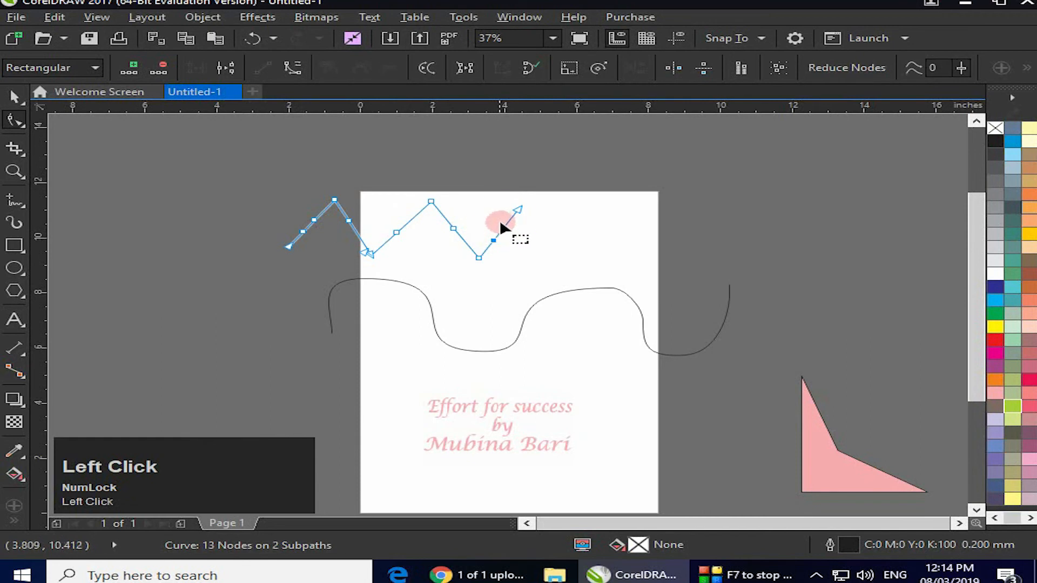
pyautogui.click(506, 221)
pyautogui.click(523, 220)
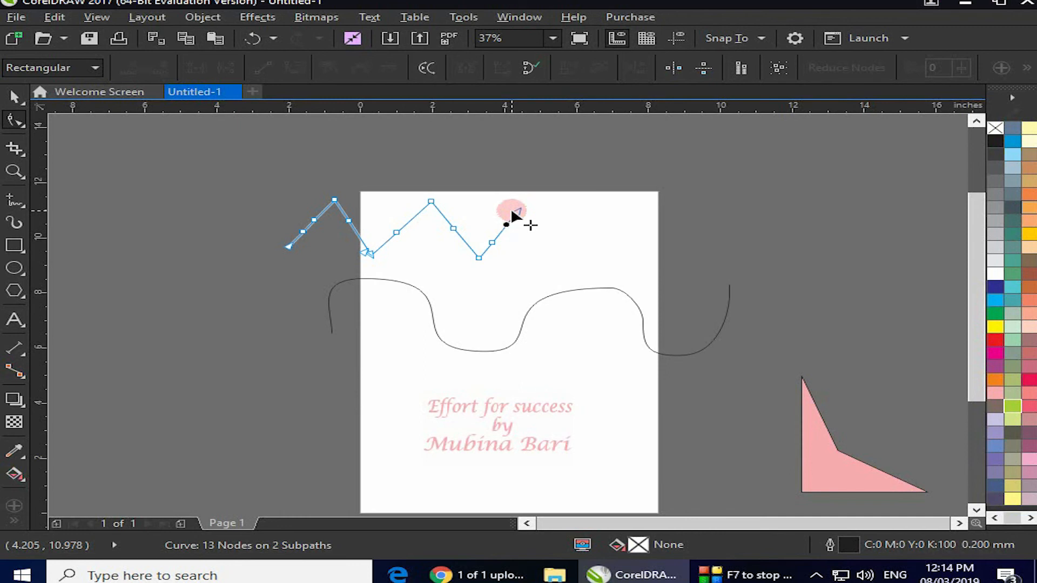
# Select all the zigzag's nodes and apply Reduce Nodes
pyautogui.moveTo(232, 182); pyautogui.dragTo(585, 271)
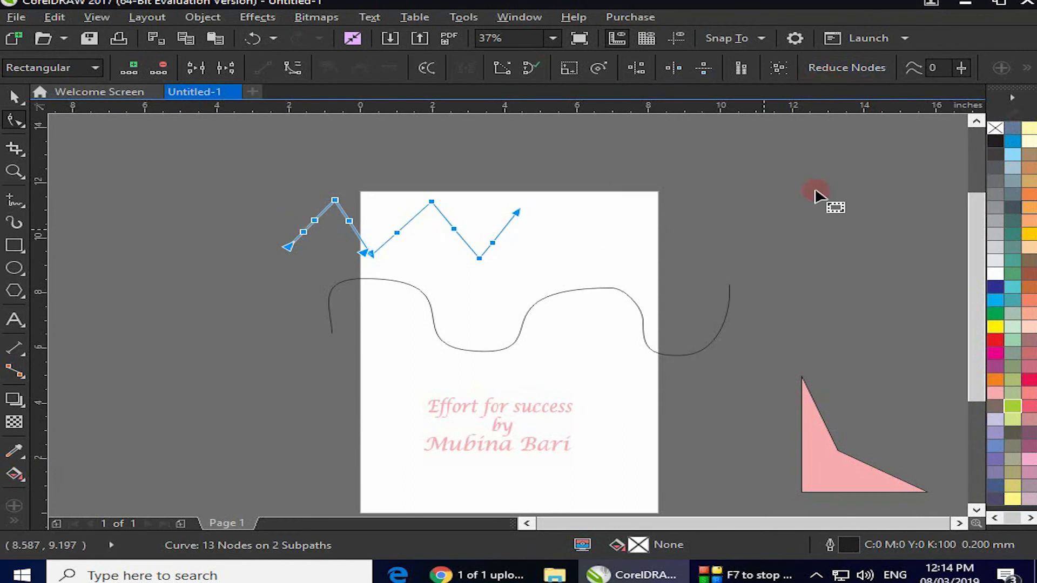
pyautogui.click(847, 68)
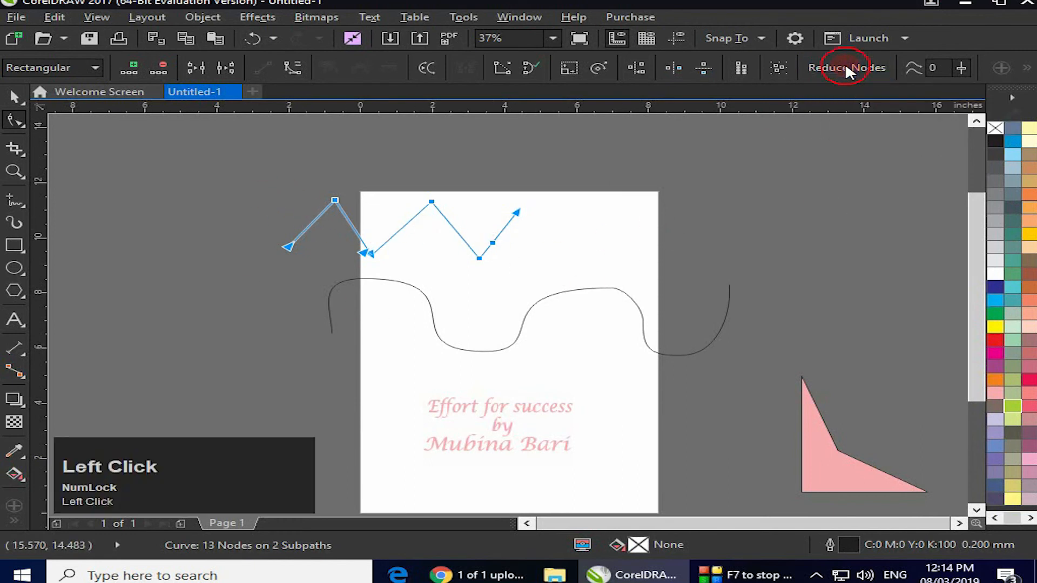
pyautogui.click(495, 244)
pyautogui.click(513, 216)
pyautogui.click(208, 212)
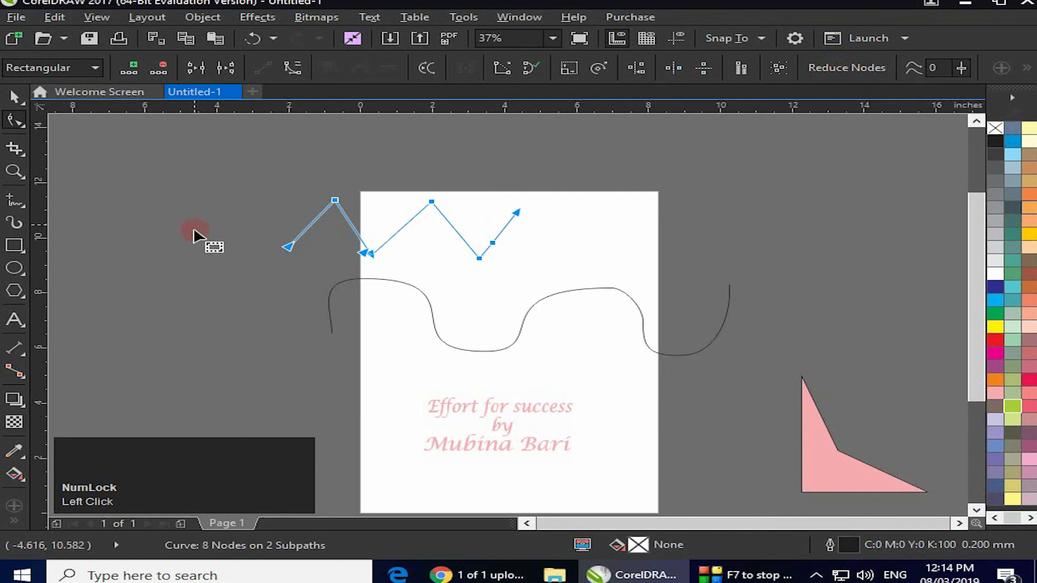
# Undo the node reduction on the zigzag line
pyautogui.click(473, 237)
pyautogui.click(943, 67)
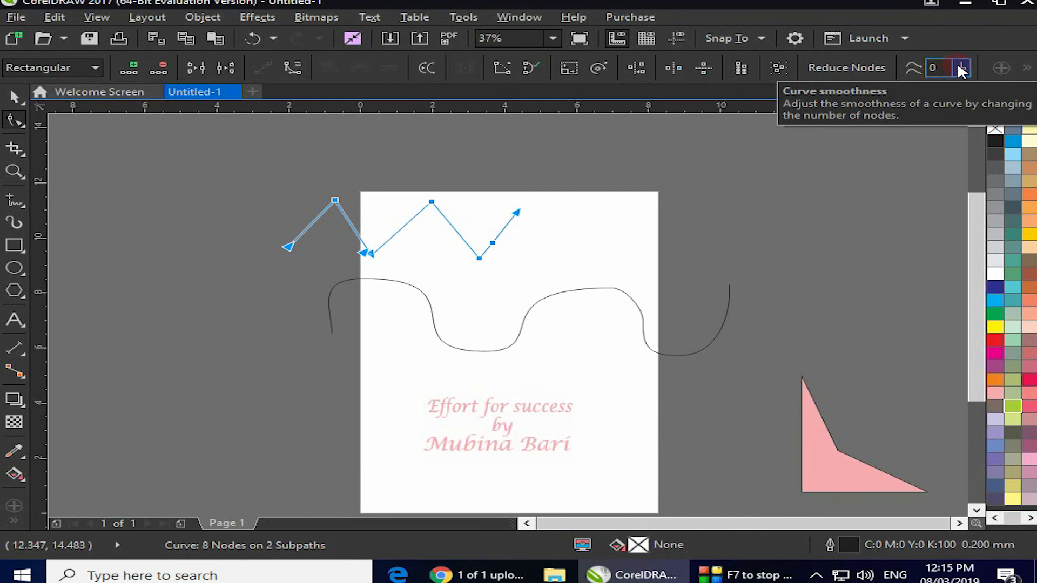
pyautogui.hotkey('ctrl', 'z')
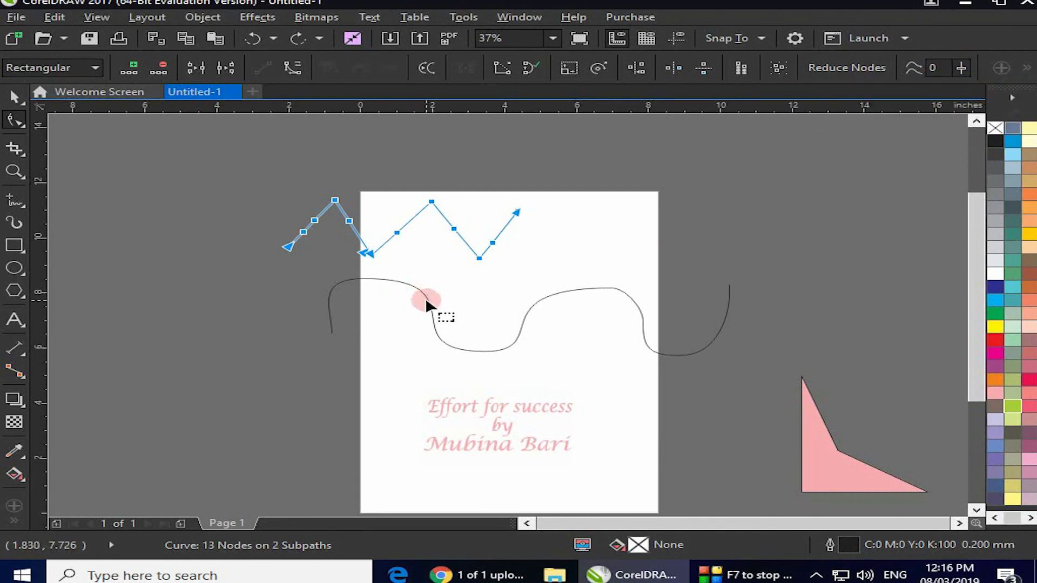
# Select all nodes of the wavy curve and simplify it by raising the curve smoothness to about 64
pyautogui.click(425, 294)
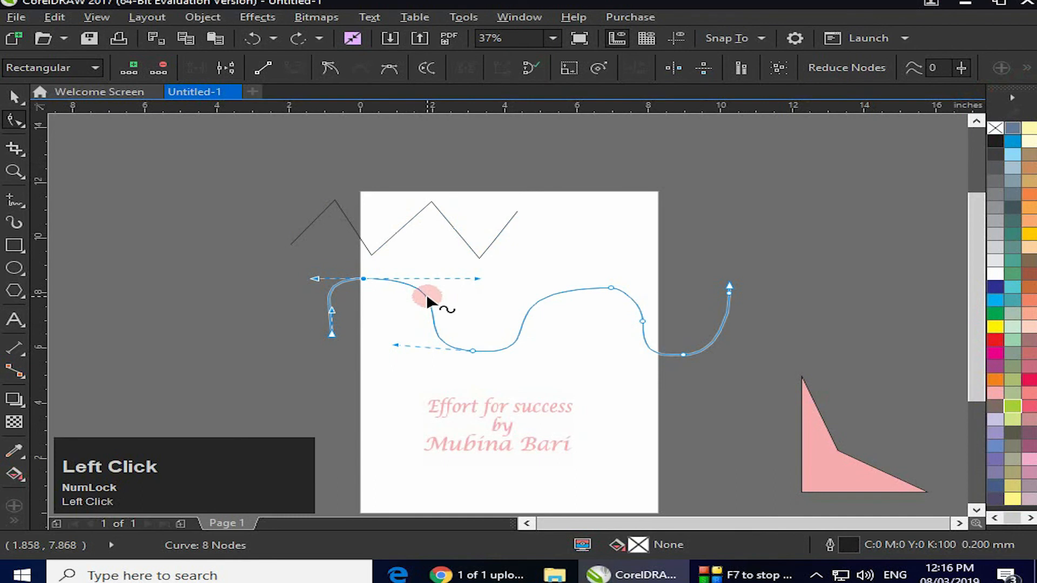
pyautogui.click(781, 67)
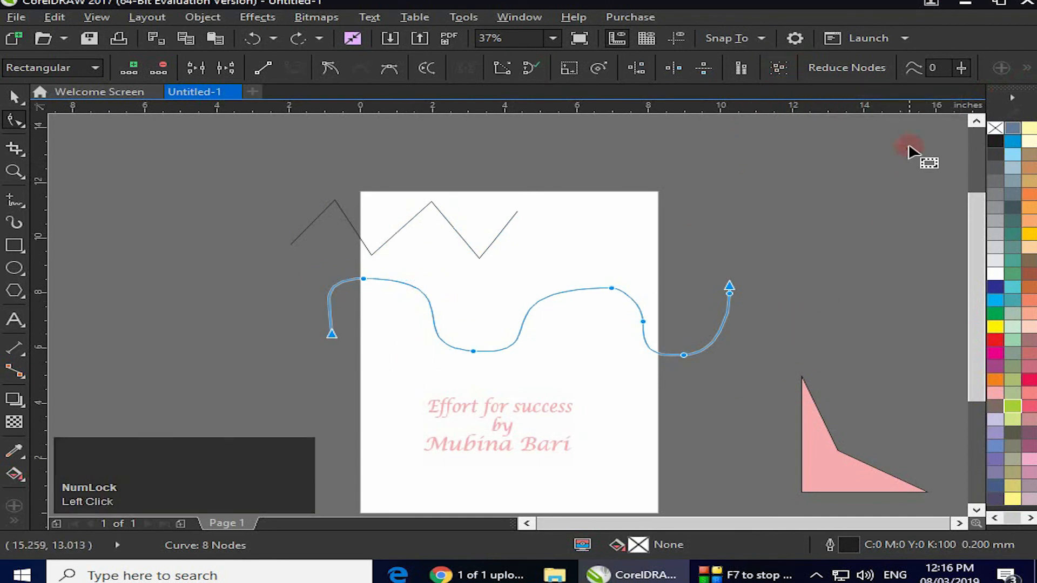
pyautogui.click(960, 67)
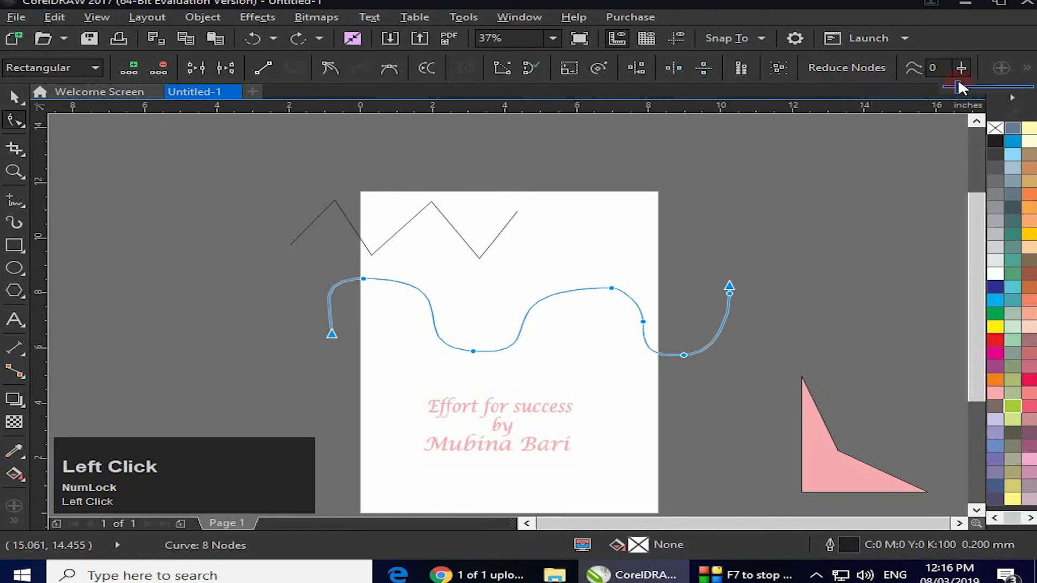
pyautogui.moveTo(957, 84); pyautogui.dragTo(1001, 86)
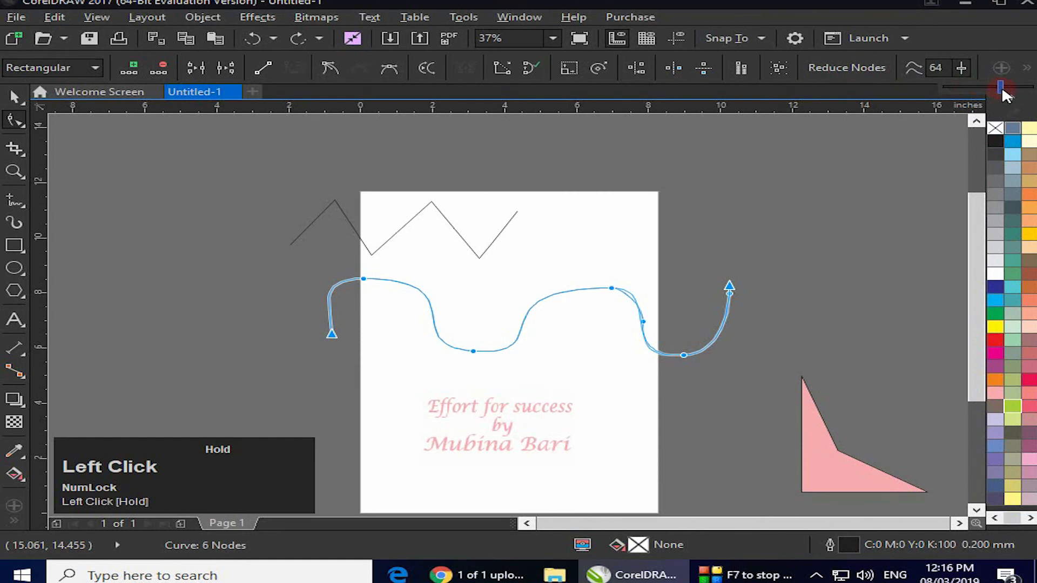
pyautogui.moveTo(1002, 86); pyautogui.dragTo(881, 195)
# Simplify the wavy curve again with a curve smoothness of about 62, and select the node on its second crest
pyautogui.click(961, 66)
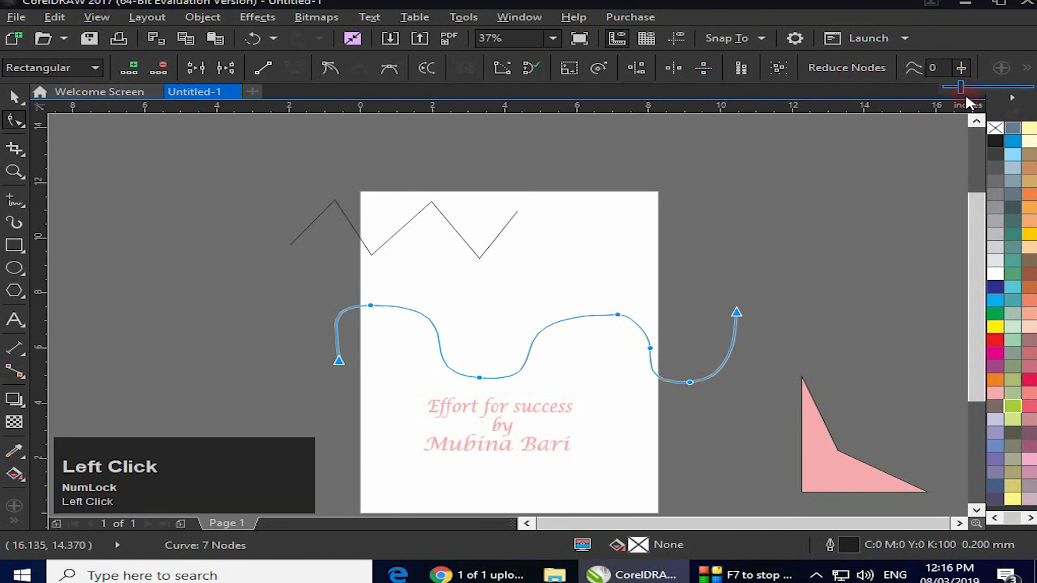
pyautogui.moveTo(961, 85); pyautogui.dragTo(1000, 92)
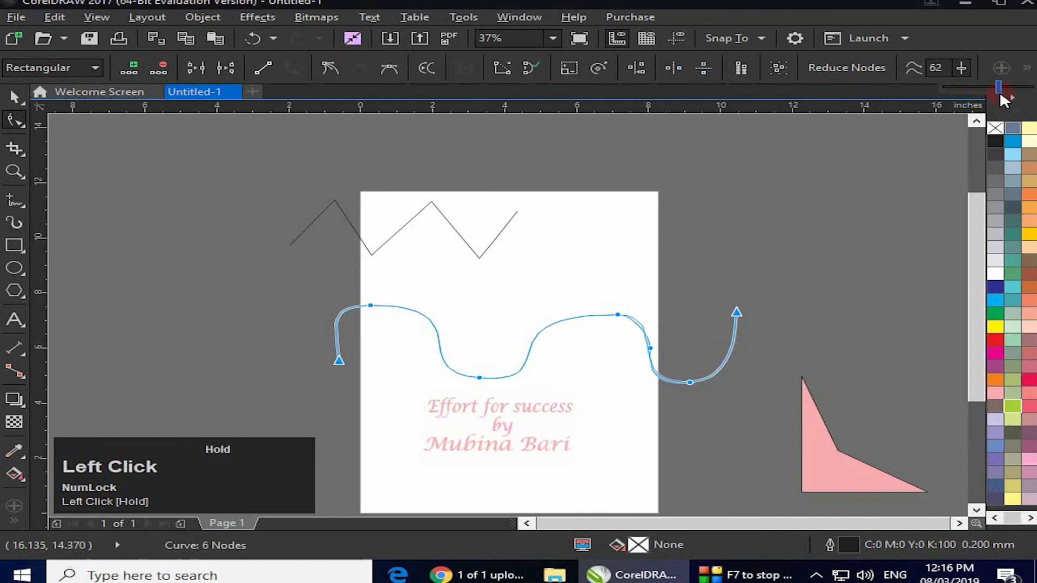
pyautogui.moveTo(1000, 92); pyautogui.dragTo(999, 92)
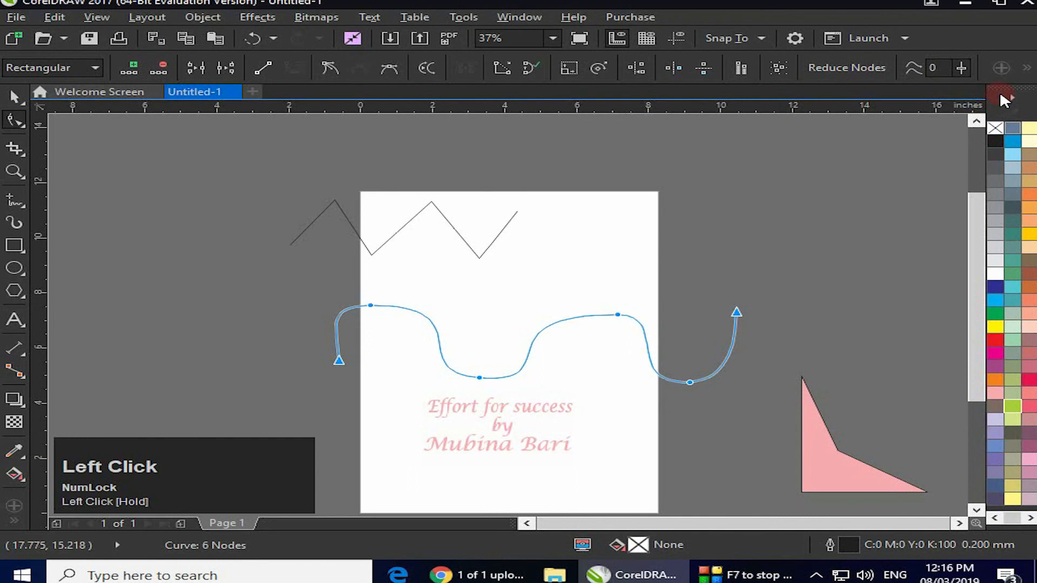
pyautogui.click(618, 315)
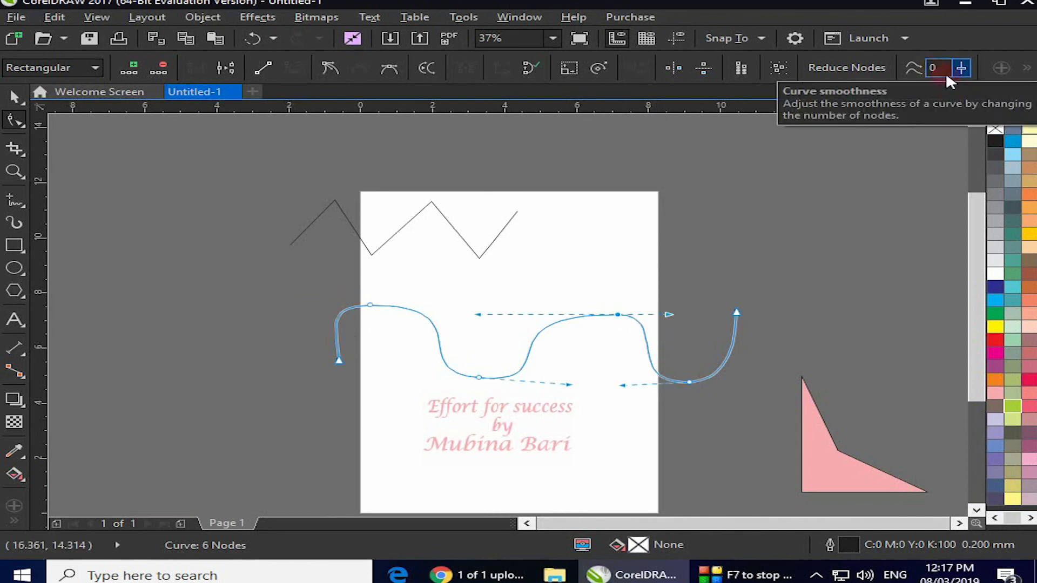
pyautogui.click(1026, 69)
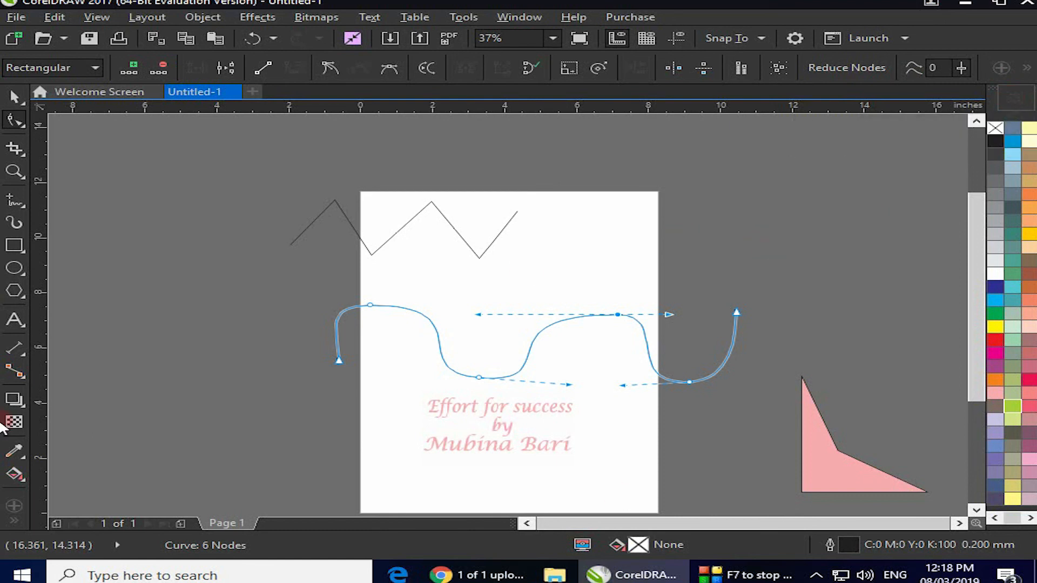
# Draw an upward-bulging 3-point curve about 2.38 × 1.90 in at the page's upper right edge, beside the zigzag
pyautogui.click(21, 203)
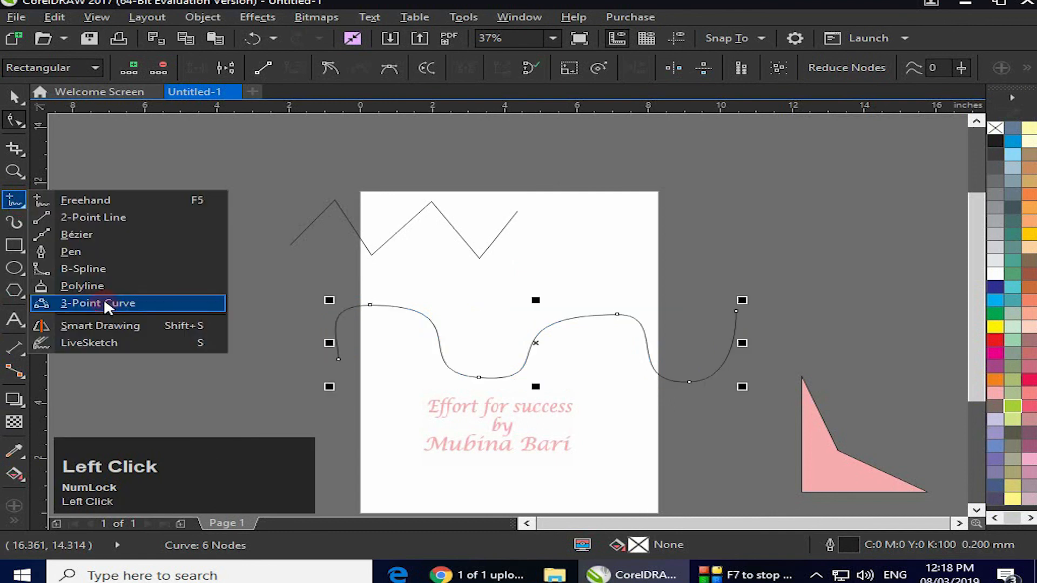
pyautogui.click(104, 303)
pyautogui.moveTo(556, 214); pyautogui.dragTo(642, 225)
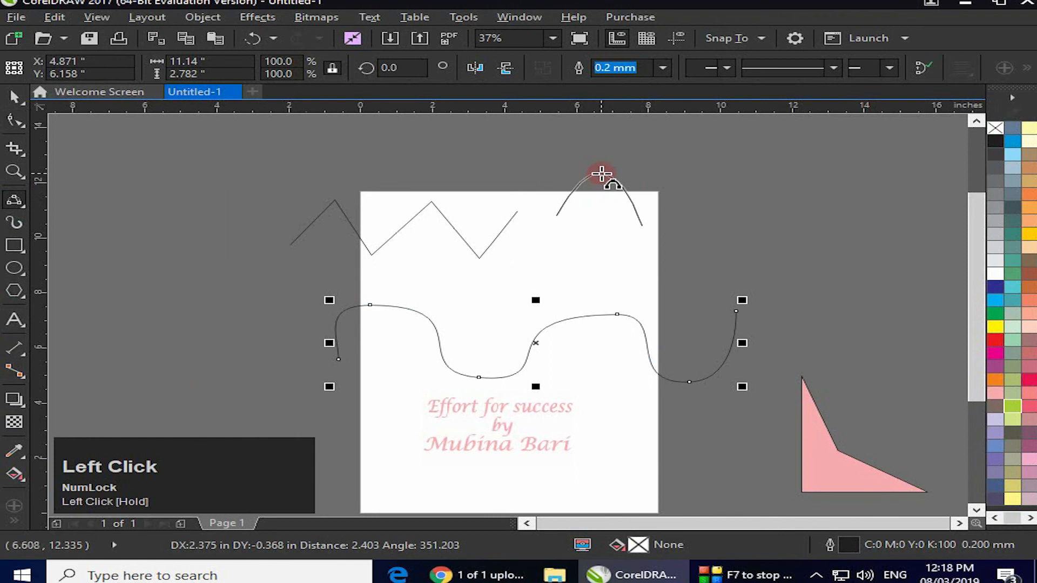
pyautogui.click(600, 173)
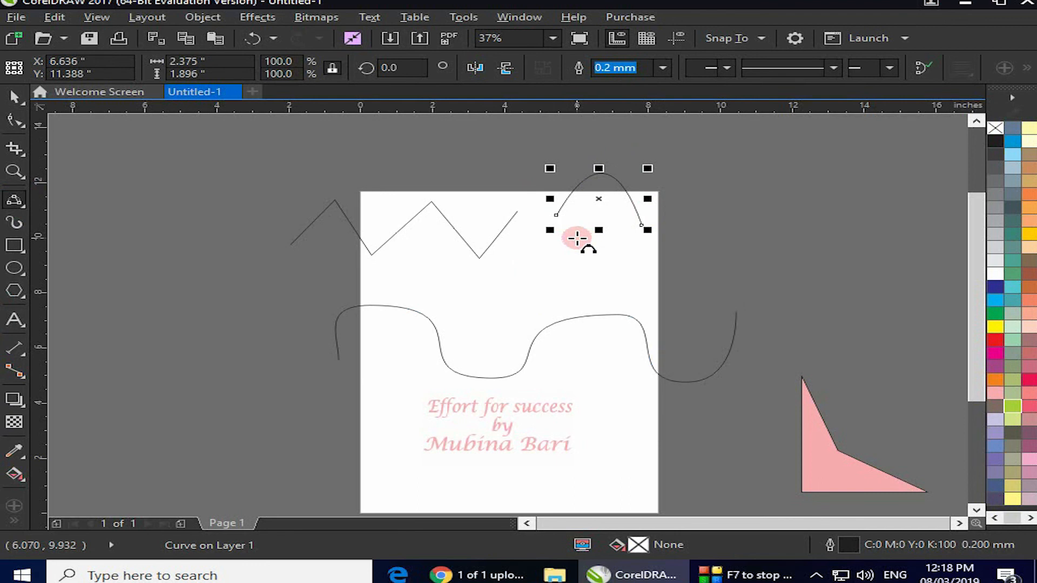
# Toggle the bounding box option for the curve-drawing tool
pyautogui.click(1028, 69)
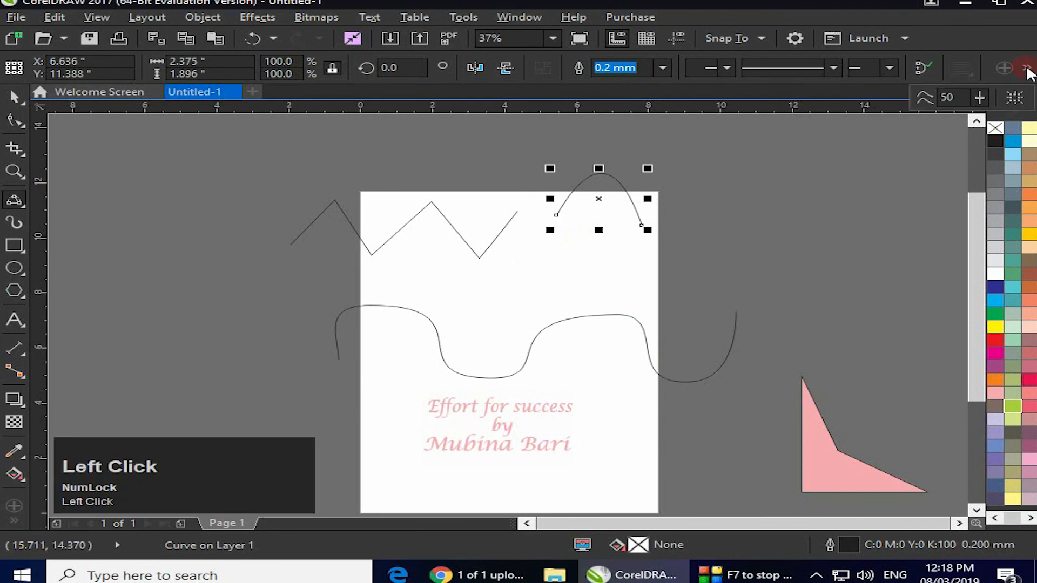
pyautogui.click(1014, 97)
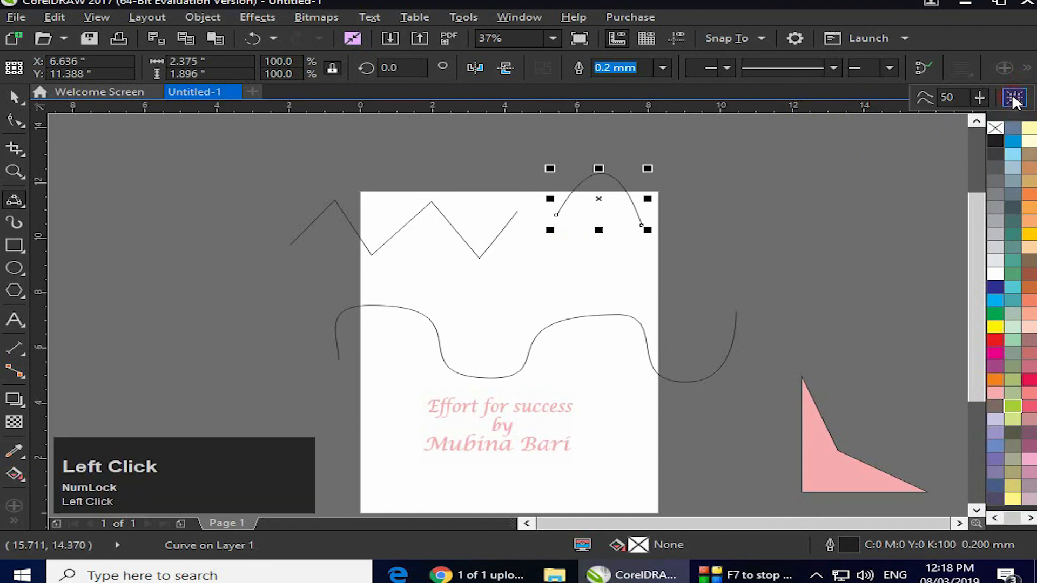
# Draw an upward-bulging 3-point curve about 2.23 × 2.44 in outside the page, to the right of the previous arch
pyautogui.click(562, 230)
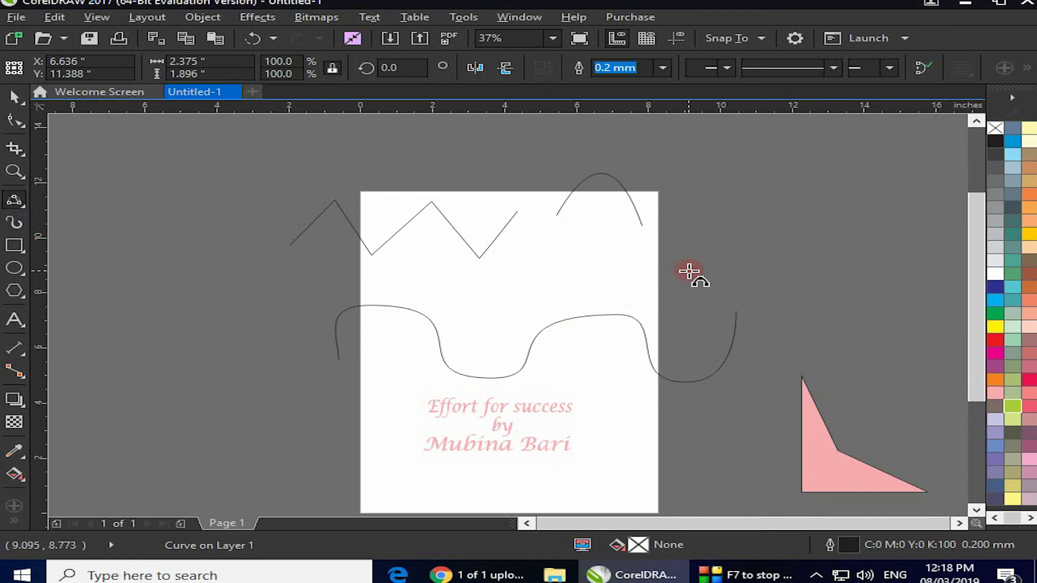
pyautogui.moveTo(689, 271); pyautogui.dragTo(770, 254)
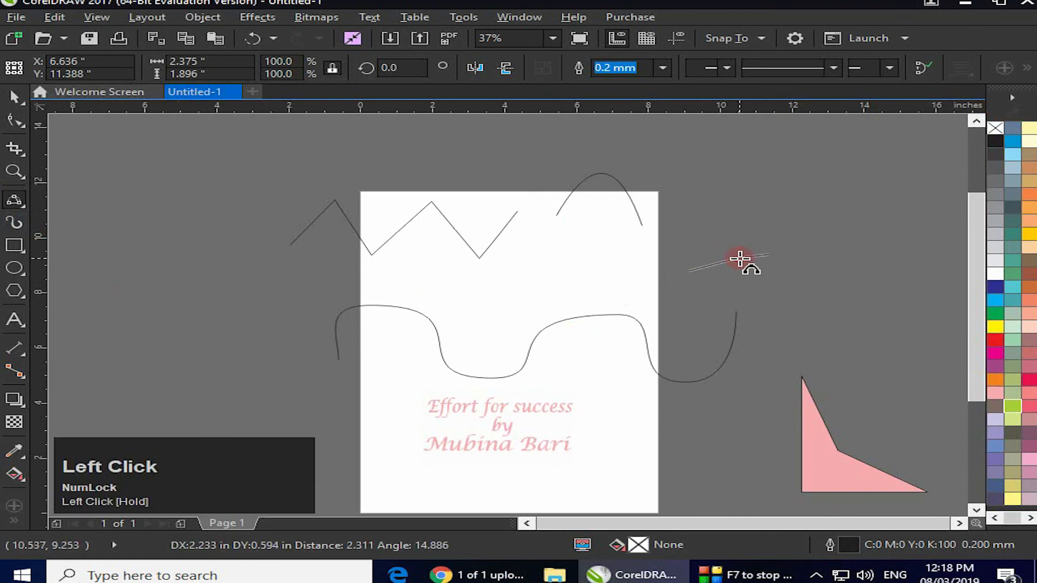
pyautogui.click(714, 209)
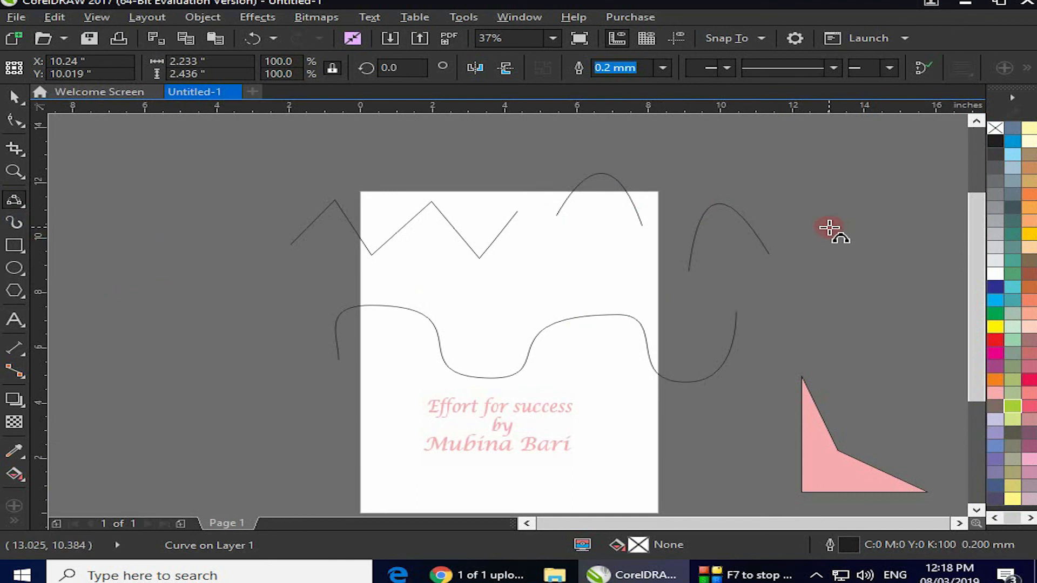
# Toggle the bounding box option to show the new arch's handles, and switch them to rotate and skew mode
pyautogui.click(1026, 67)
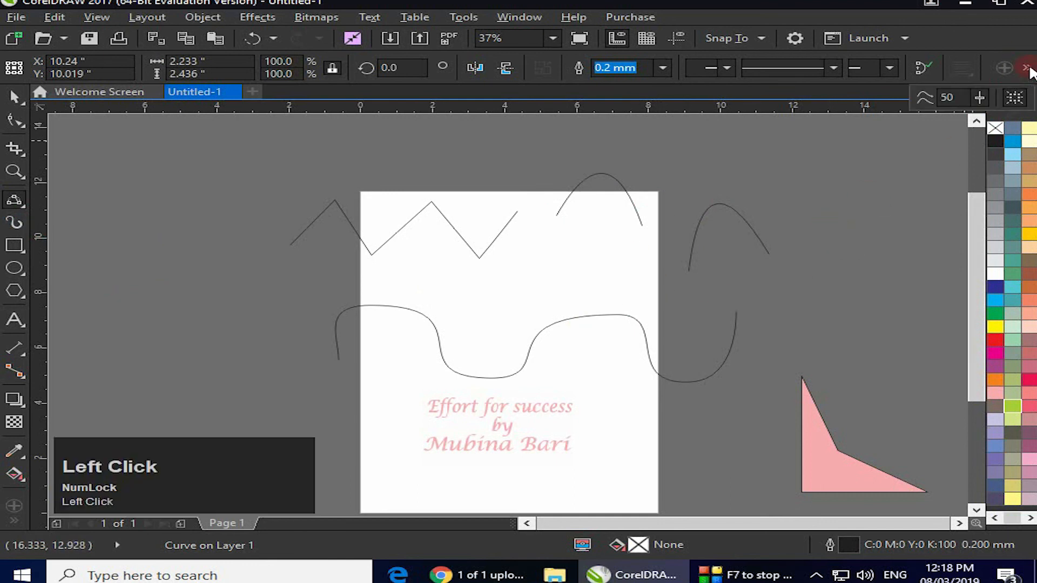
pyautogui.click(1015, 97)
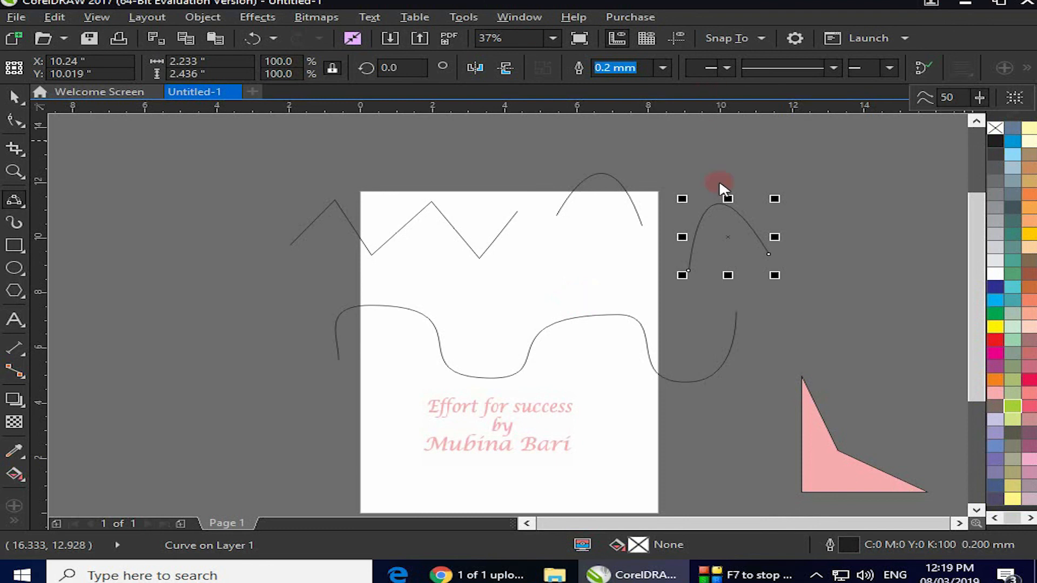
pyautogui.click(728, 236)
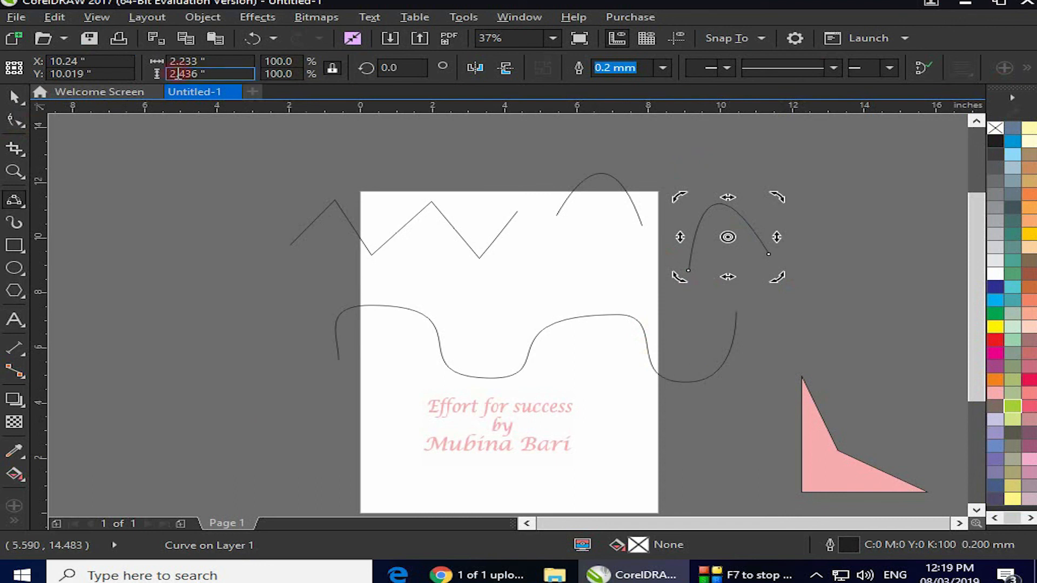
# Show the shape-editing tools grouped with the Shape tool
pyautogui.click(22, 154)
pyautogui.click(279, 149)
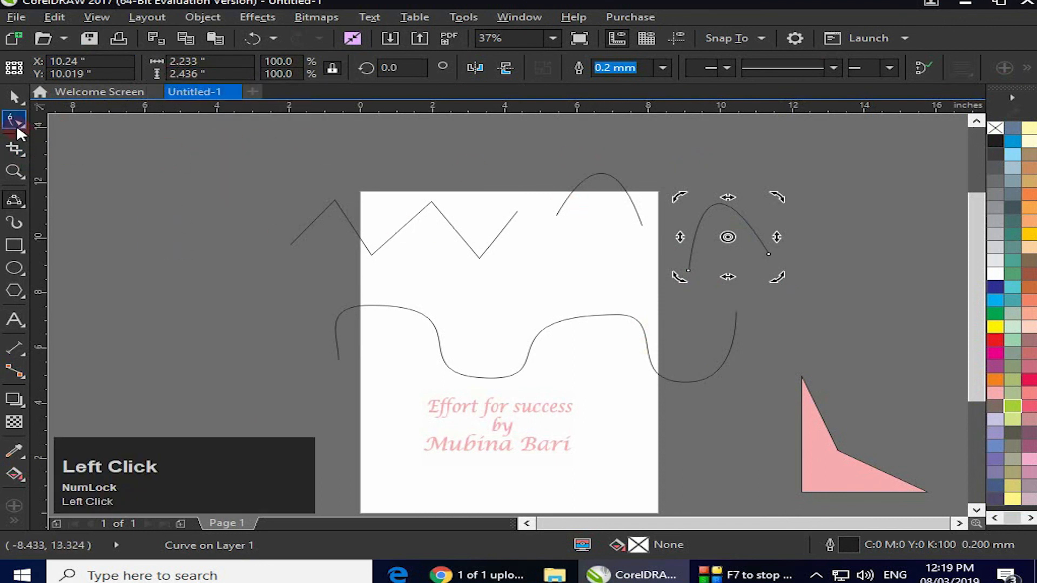
pyautogui.click(22, 124)
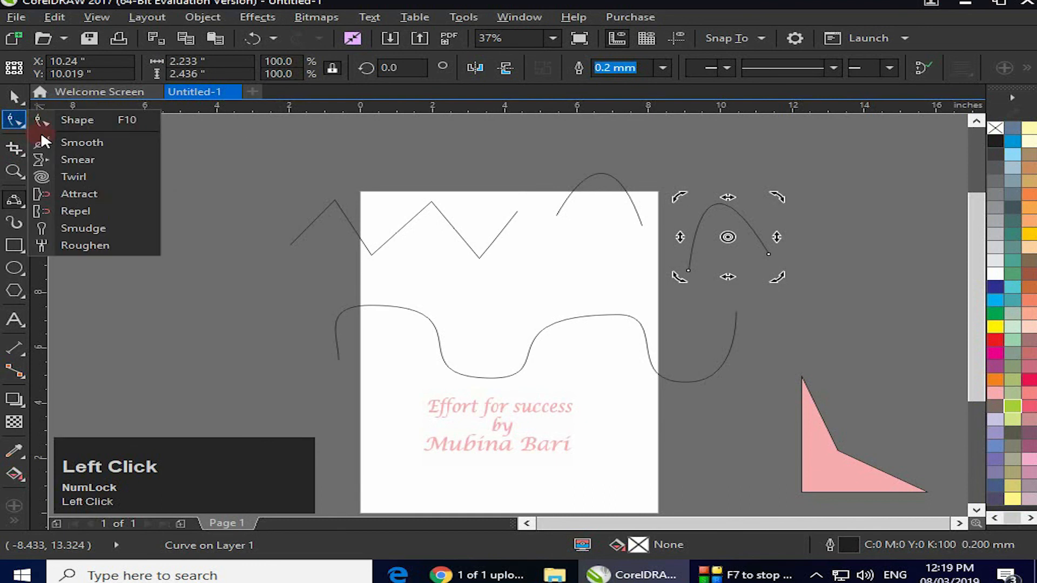